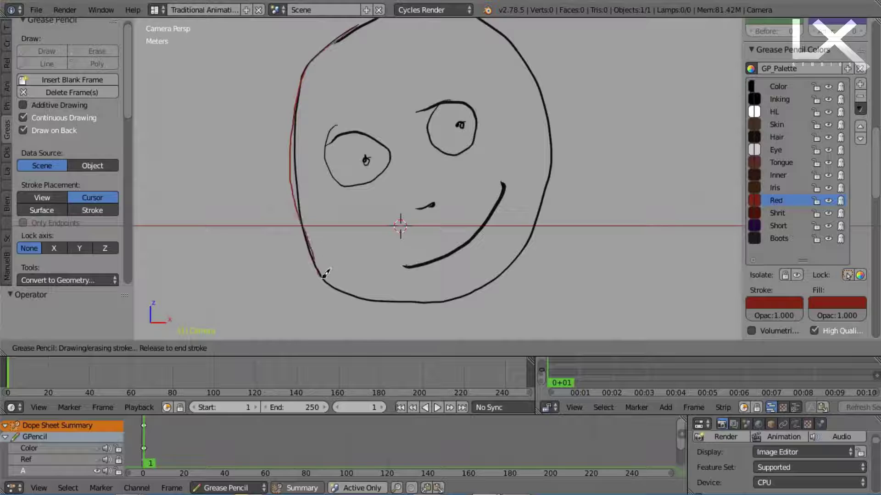
Step: Fill the cartoon face outline with the Red palette color using overlapping freehand strokes from chin to crown
mouse_move(425, 296)
mouse_down()
mouse_move(459, 78)
mouse_move(427, 284)
mouse_up()
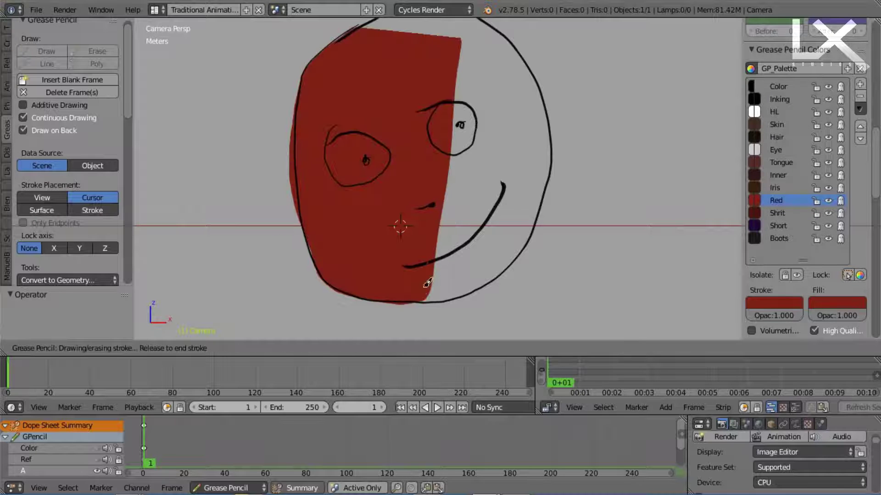
drag(552, 177, 453, 122)
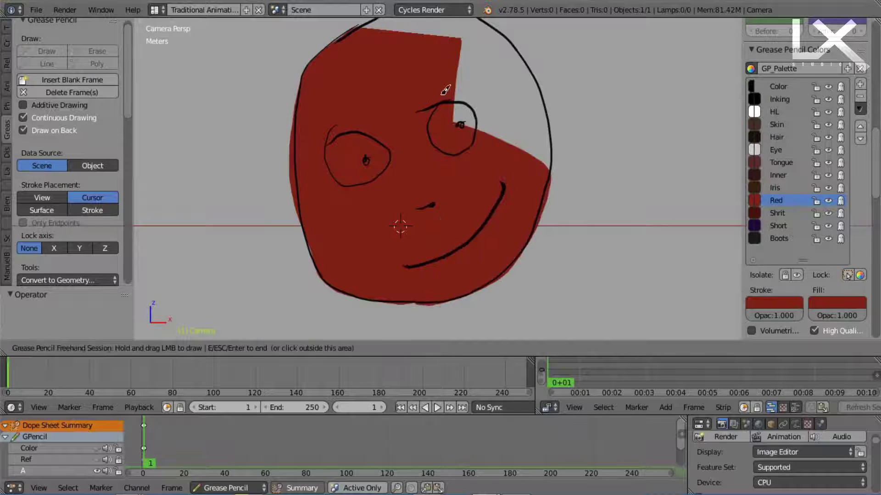
shift+middle_drag(432, 102, 427, 178)
drag(353, 108, 370, 95)
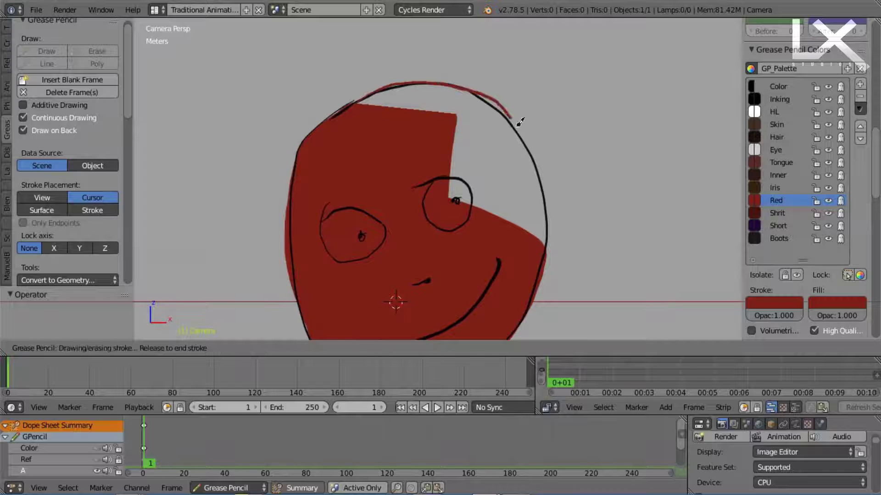
drag(520, 122, 429, 202)
scroll(535, 79, up, 4)
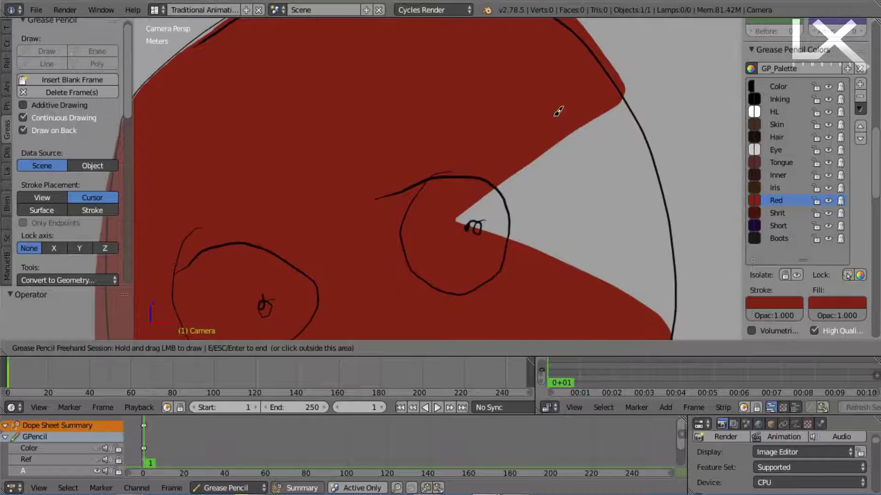
shift+middle_drag(465, 182, 411, 202)
drag(392, 218, 531, 303)
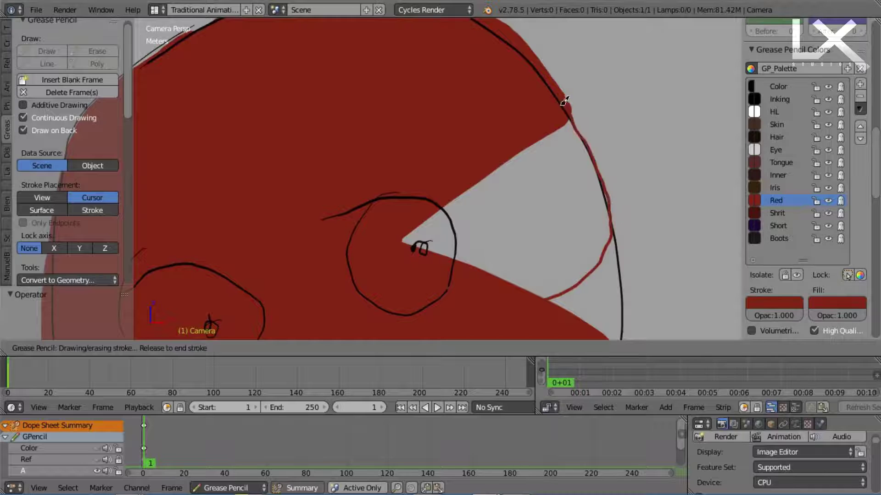
scroll(564, 101, down, 4)
drag(536, 214, 516, 200)
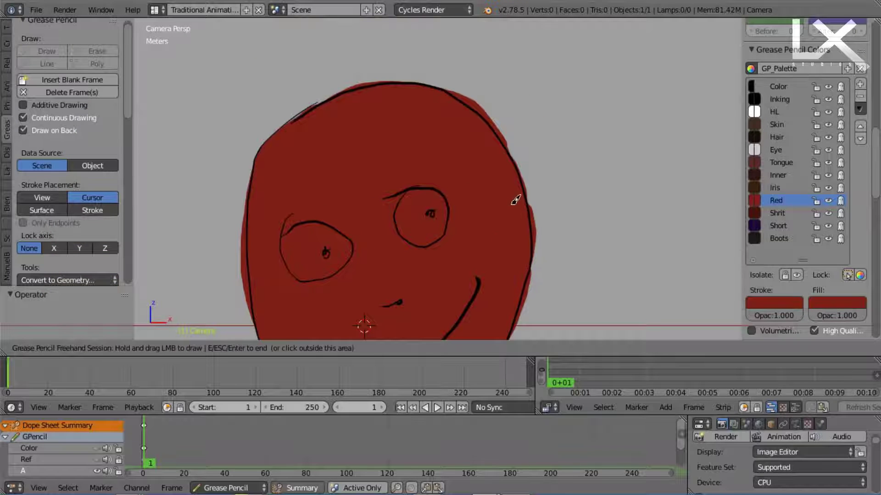
scroll(528, 154, down, 2)
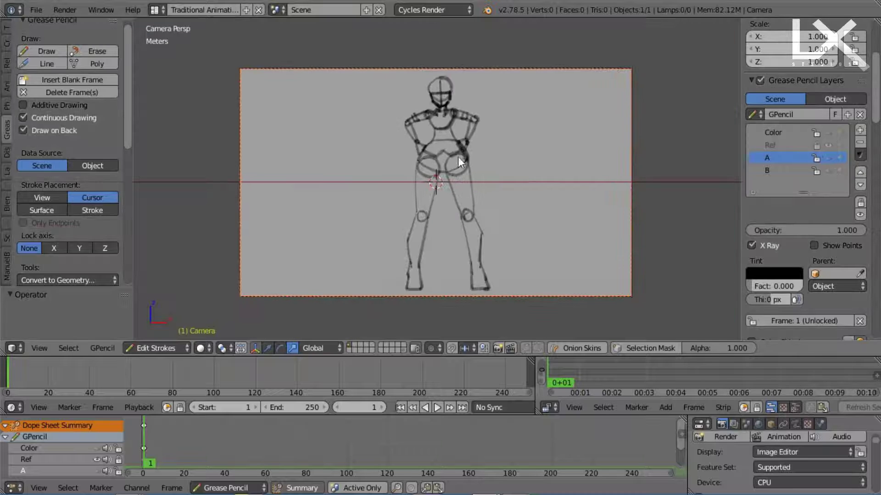
Step: Make the Color grease pencil layer active and choose the Skin palette color for drawing
scroll(468, 154, up, 1)
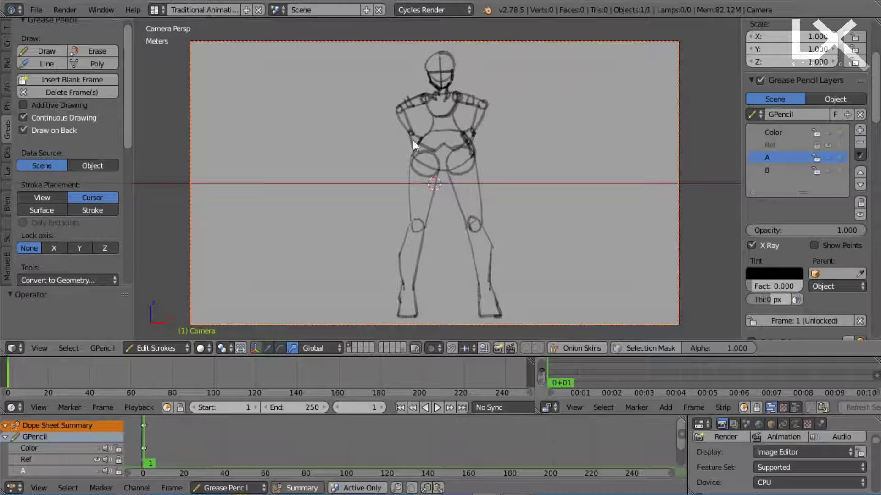
click(773, 133)
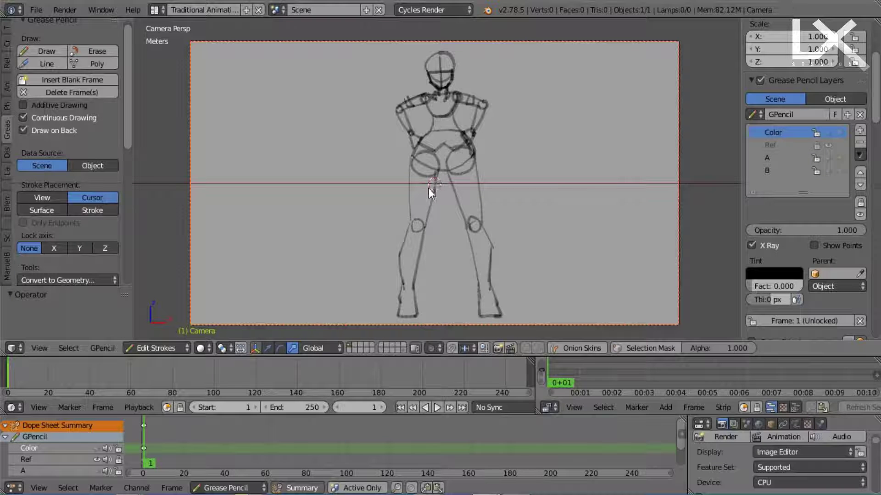
scroll(421, 130, up, 4)
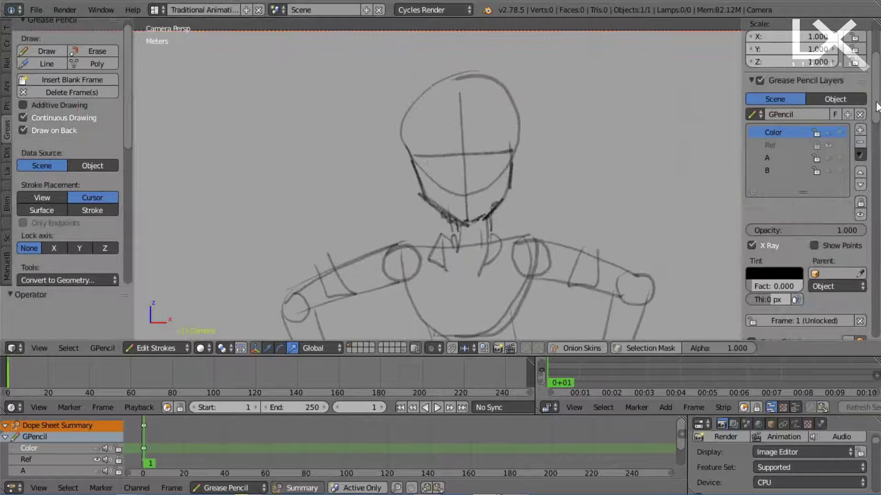
scroll(774, 173, down, 10)
click(781, 132)
Step: Try to draw a Skin-colored stroke along the edge of the figure's head sketch
scroll(499, 147, up, 4)
shift+middle_drag(500, 147, 476, 184)
key(d)
click(354, 140)
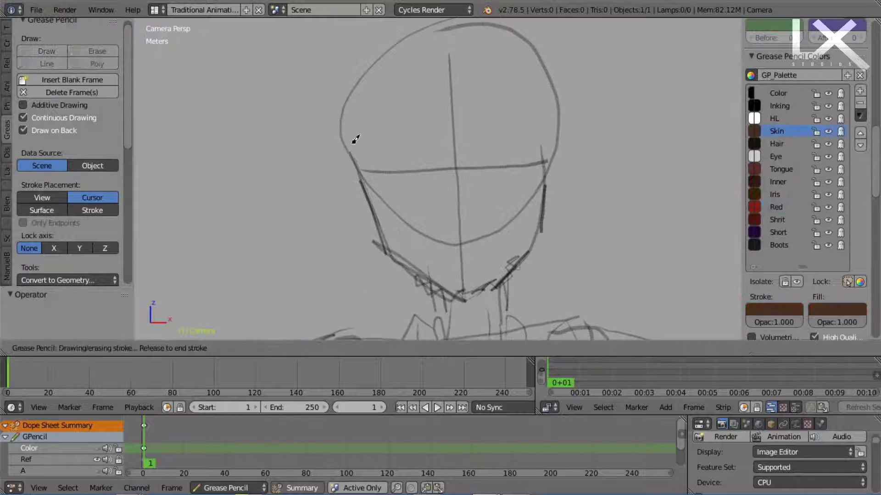
Step: Make the Color layer visible and delete the stray stroke points drawn on it
click(786, 118)
scroll(786, 118, up, 10)
scroll(786, 118, up, 3)
click(828, 104)
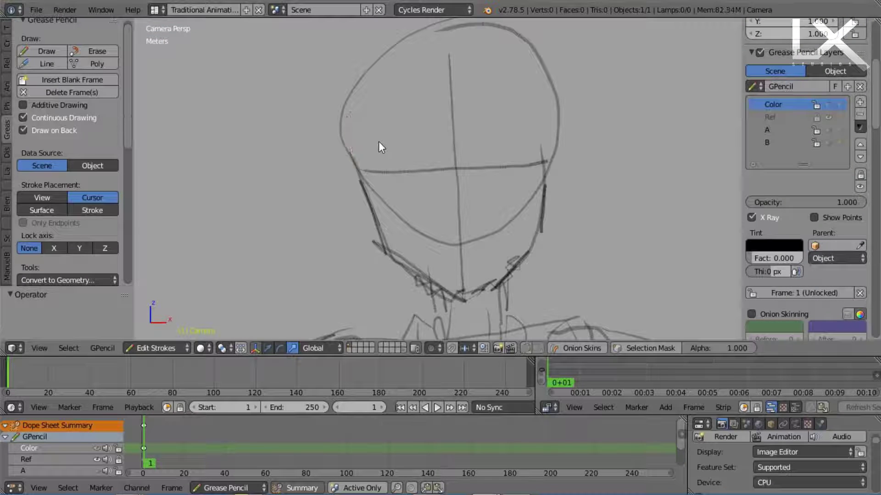
click(828, 105)
key(a)
key(x)
click(467, 158)
Step: Fill the figure's head with the Skin color, following the face sketch from forehead to chin
key(d)
drag(353, 90, 361, 165)
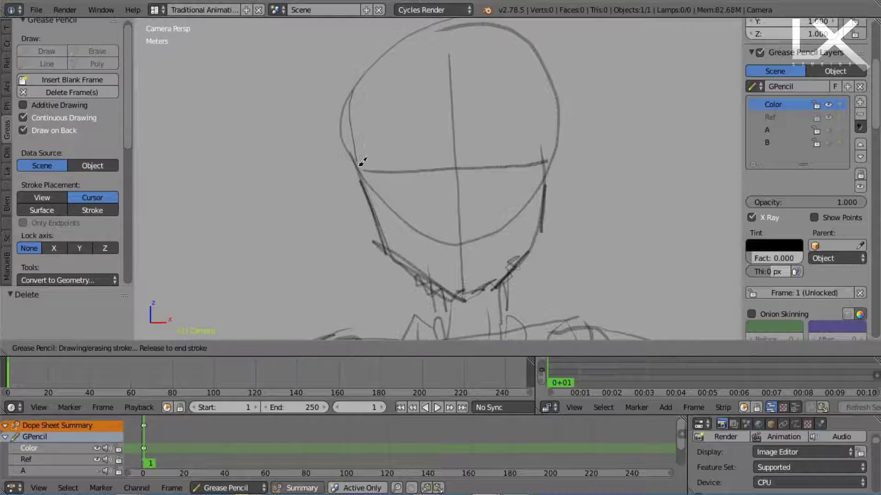
mouse_move(550, 146)
mouse_down()
mouse_move(484, 24)
mouse_move(349, 94)
mouse_up()
scroll(325, 77, up, 3)
drag(303, 59, 336, 201)
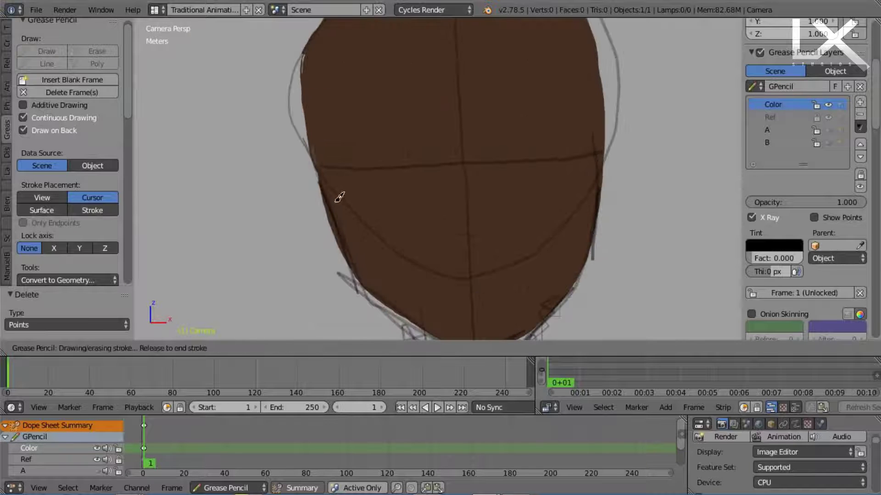
scroll(339, 200, down, 5)
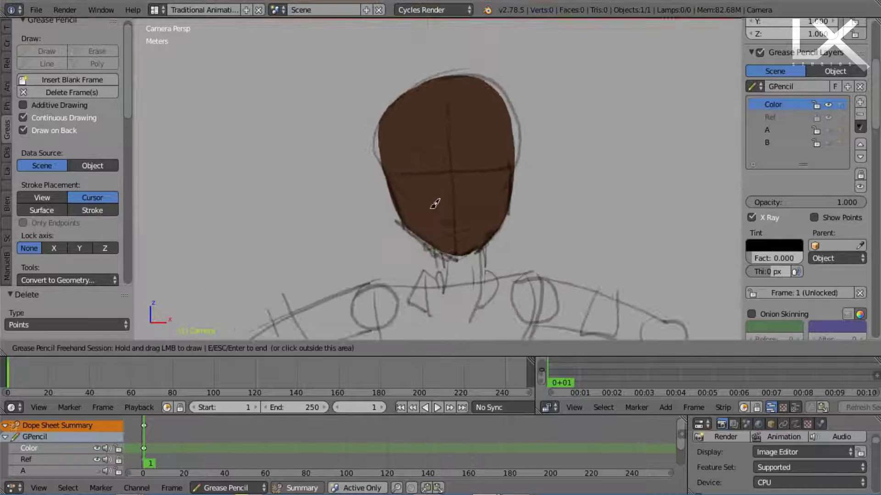
Step: Fill the neck and the pointed V-shaped area of the upper chest with the Skin color
shift+middle_drag(431, 209, 413, 130)
scroll(413, 130, up, 5)
mouse_move(398, 155)
mouse_down()
mouse_move(397, 165)
mouse_move(500, 234)
mouse_move(404, 156)
mouse_up()
scroll(427, 134, down, 1)
shift+middle_drag(427, 135, 425, 83)
mouse_move(397, 161)
mouse_down()
mouse_move(422, 309)
mouse_move(478, 141)
mouse_move(468, 138)
mouse_up()
Step: Fill the arm on the drawing's left side with the Skin color, from mid upper arm over the elbow to the wrist
scroll(200, 282, down, 1)
mouse_move(199, 282)
shift+middle_down()
mouse_move(416, 155)
mouse_move(452, 169)
shift+middle_up()
scroll(453, 169, up, 1)
drag(265, 178, 316, 265)
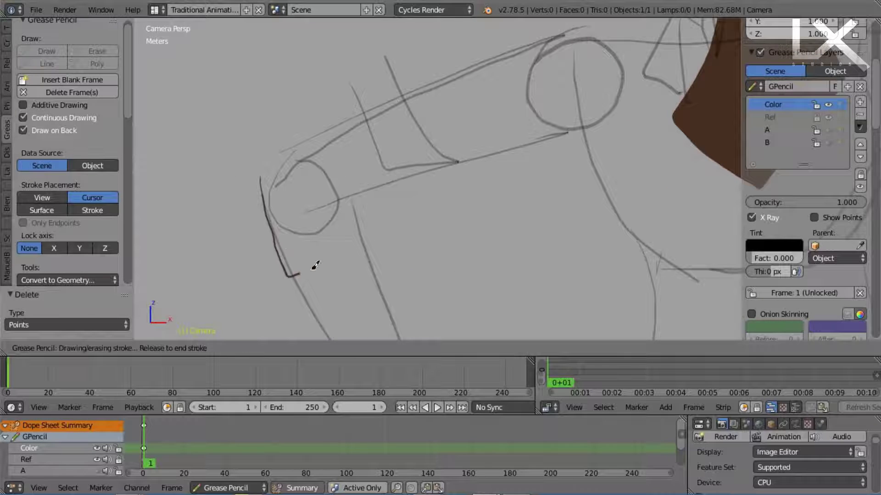
drag(443, 82, 256, 167)
scroll(305, 181, down, 2)
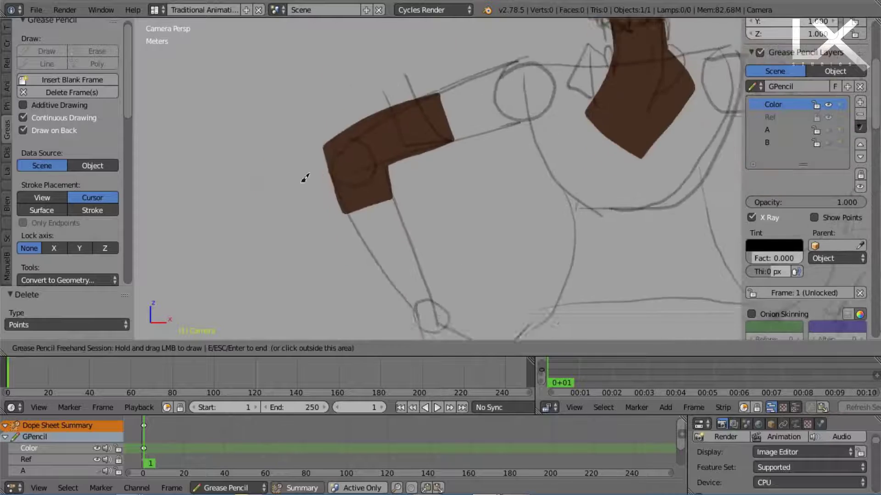
scroll(282, 75, up, 3)
mouse_move(280, 74)
mouse_down()
mouse_move(431, 306)
mouse_move(395, 140)
mouse_move(359, 47)
mouse_move(420, 232)
mouse_up()
scroll(379, 207, down, 1)
Step: Fill the hand resting on the hip on the drawing's left side with the Skin color
shift+middle_drag(453, 261, 416, 130)
scroll(416, 130, up, 1)
mouse_move(410, 164)
mouse_down()
mouse_move(478, 183)
mouse_move(504, 260)
mouse_up()
drag(419, 265, 381, 188)
shift+middle_drag(394, 215, 406, 144)
scroll(407, 144, up, 1)
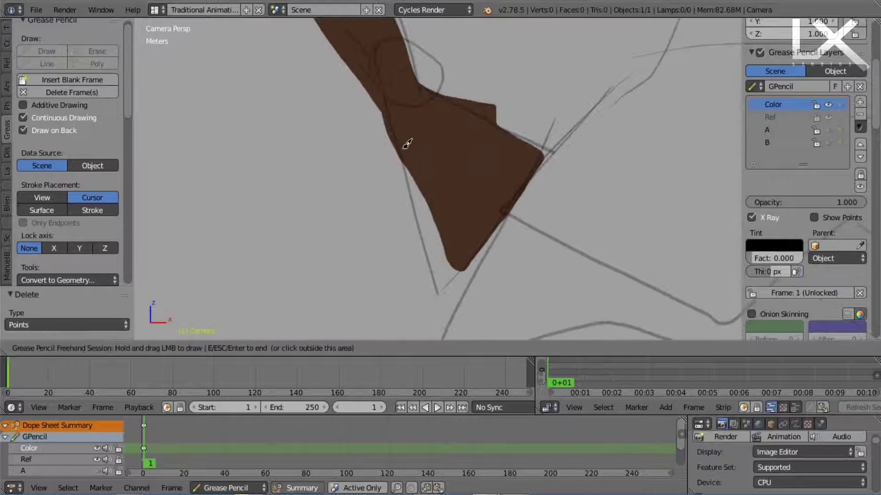
mouse_move(404, 150)
mouse_down()
mouse_move(476, 251)
mouse_move(494, 229)
mouse_up()
Step: Fill the arm on the drawing's right side with the Skin color, from mid upper arm over the elbow to the hand
scroll(546, 111, down, 8)
scroll(548, 108, up, 5)
drag(531, 110, 578, 120)
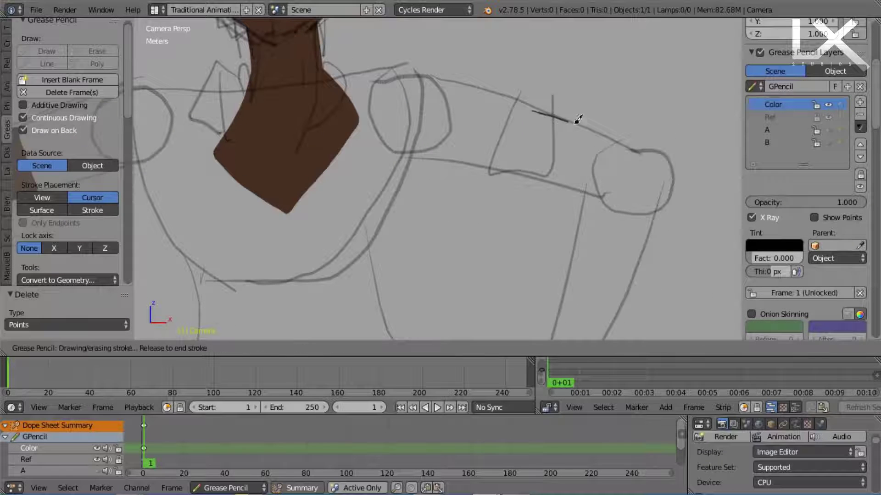
mouse_move(658, 232)
mouse_down()
mouse_move(563, 310)
mouse_move(532, 113)
mouse_up()
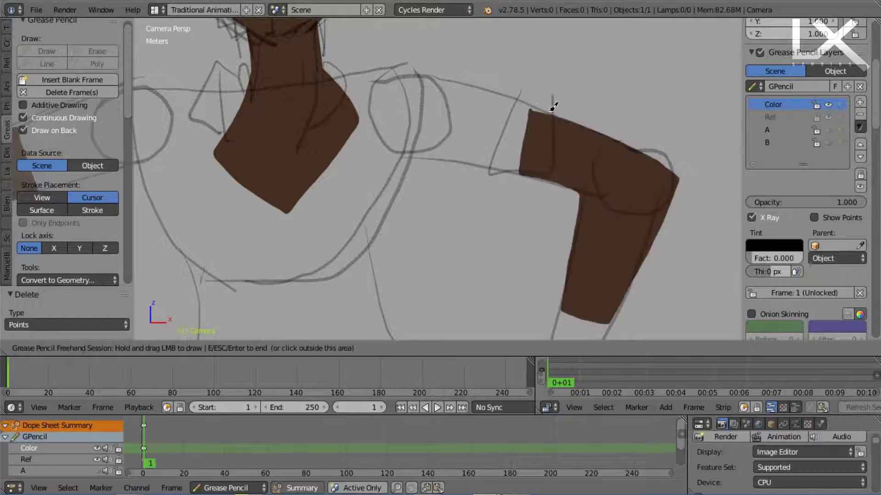
scroll(552, 104, down, 2)
shift+middle_drag(462, 260, 575, 119)
mouse_move(642, 129)
mouse_down()
mouse_move(626, 170)
mouse_move(603, 187)
mouse_up()
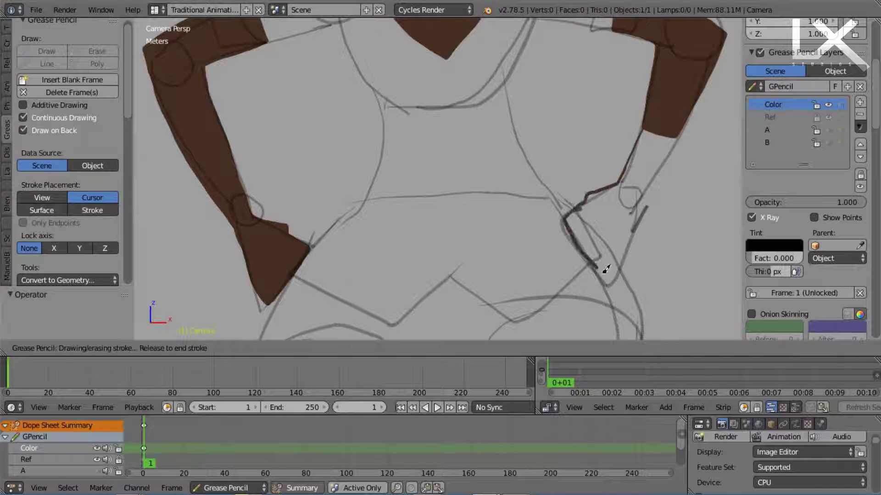
drag(606, 270, 683, 124)
Step: Fill the lower leg on the drawing's left side with the Skin color, from below the knee to the ankle
scroll(578, 163, down, 7)
shift+middle_drag(448, 265, 452, 109)
scroll(452, 109, up, 4)
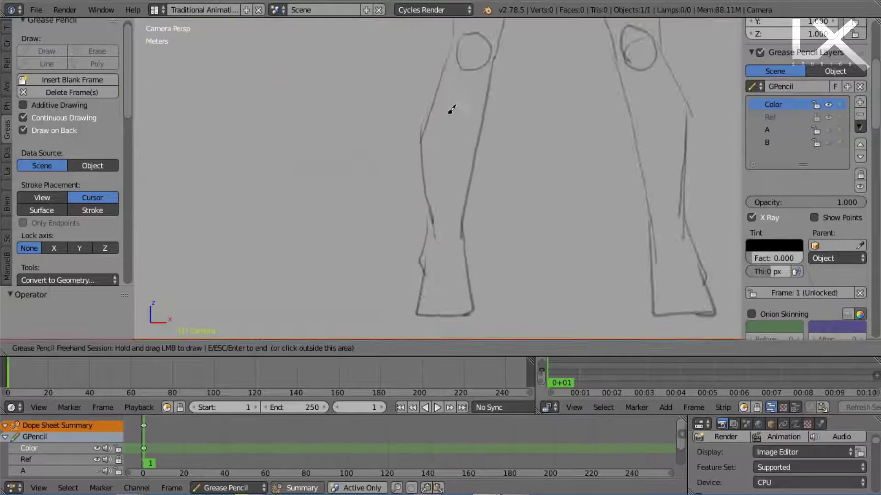
scroll(452, 109, up, 2)
drag(458, 47, 458, 47)
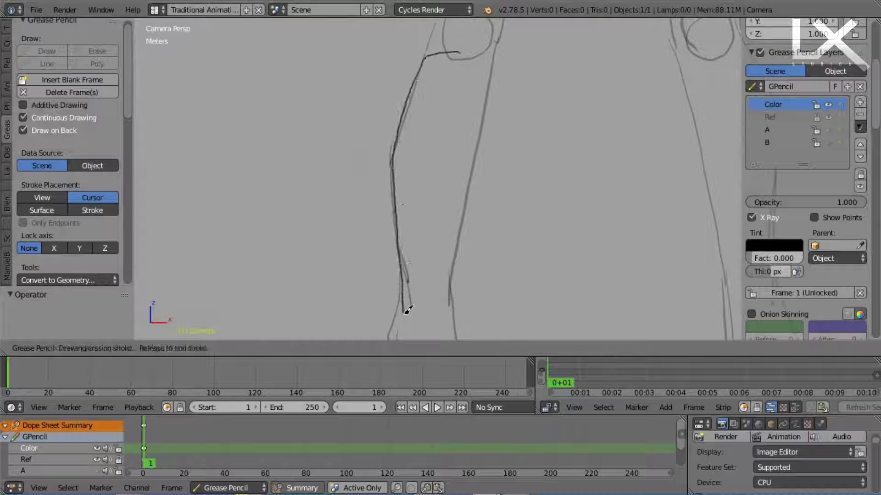
drag(407, 312, 458, 252)
drag(457, 48, 459, 49)
Step: Fill the lower leg on the drawing's right side with the Skin color, from below the knee to the ankle
scroll(459, 69, down, 5)
scroll(454, 113, up, 3)
mouse_move(571, 138)
shift+middle_down()
mouse_move(454, 114)
mouse_move(553, 166)
shift+middle_up()
scroll(488, 79, up, 3)
scroll(500, 71, down, 2)
drag(525, 71, 483, 128)
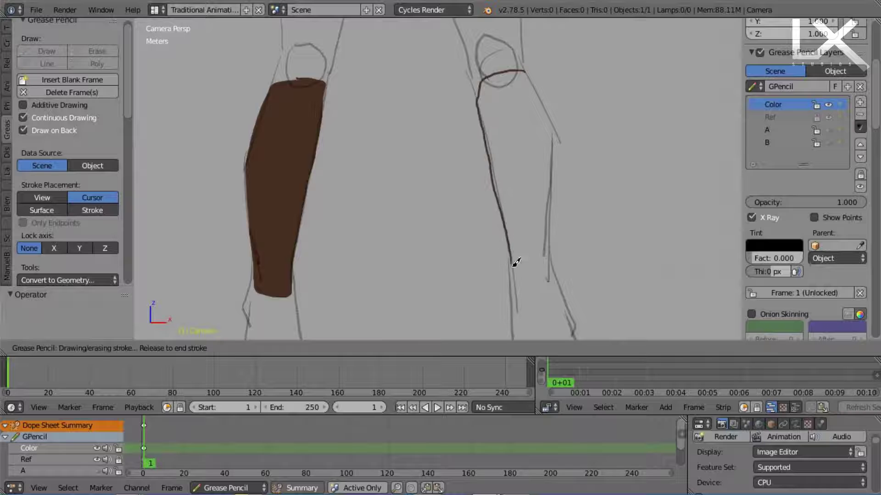
drag(525, 72, 524, 73)
Step: Sculpt the edges of both lower-leg fills so they follow the sketched leg outlines more closely
scroll(525, 74, down, 3)
scroll(602, 91, up, 5)
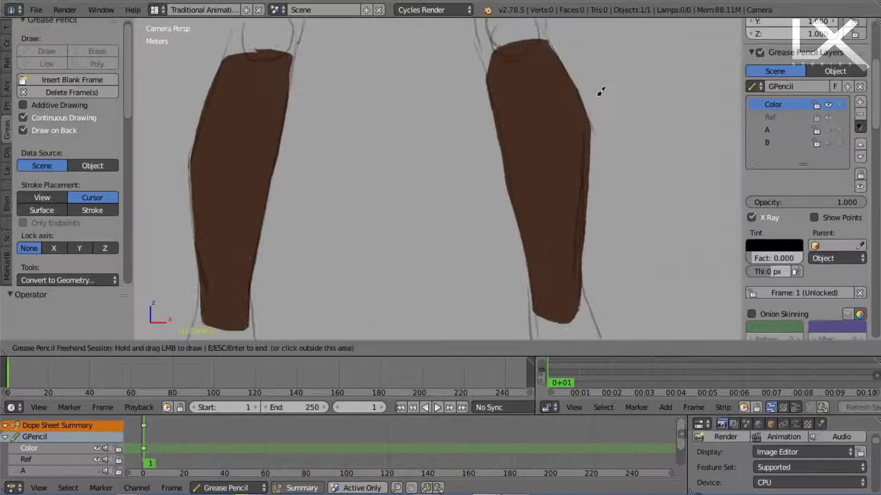
scroll(541, 113, down, 2)
shift+middle_drag(480, 136, 556, 146)
key(Escape)
drag(128, 107, 126, 178)
click(78, 173)
click(75, 118)
drag(128, 139, 134, 66)
key(e)
drag(299, 108, 289, 148)
mouse_move(378, 160)
mouse_down()
mouse_move(370, 155)
mouse_move(385, 100)
mouse_move(360, 225)
mouse_up()
scroll(505, 131, down, 2)
drag(522, 130, 528, 125)
key(Escape)
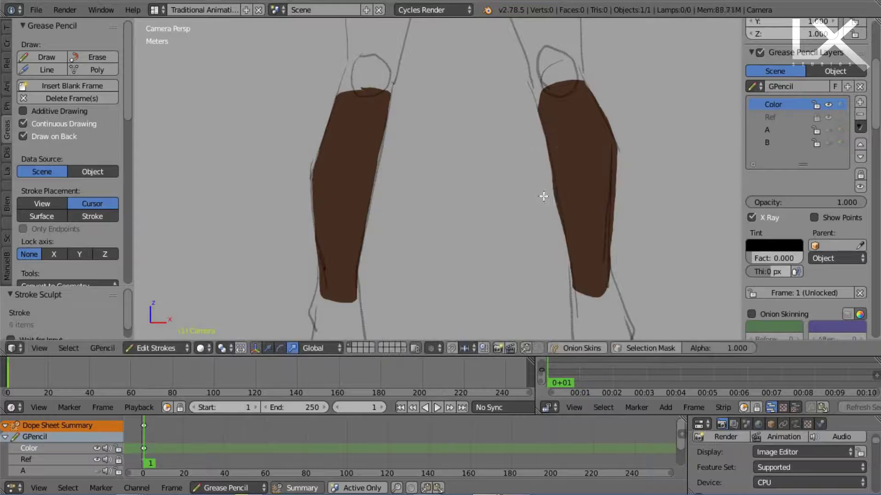
Step: Turn off Draw on Back and fill the shirt sleeve and shoulder on the drawing's left side with the Red color
scroll(517, 192, down, 3)
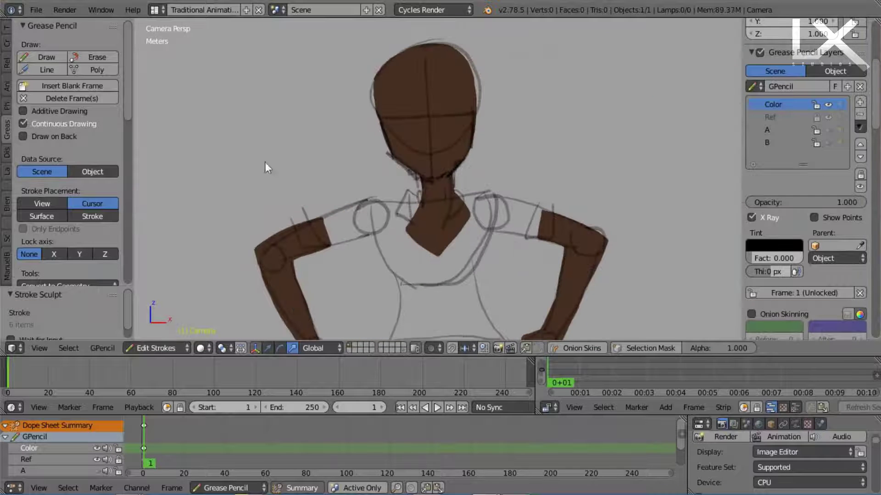
scroll(877, 164, down, 6)
scroll(825, 184, down, 8)
scroll(421, 186, up, 4)
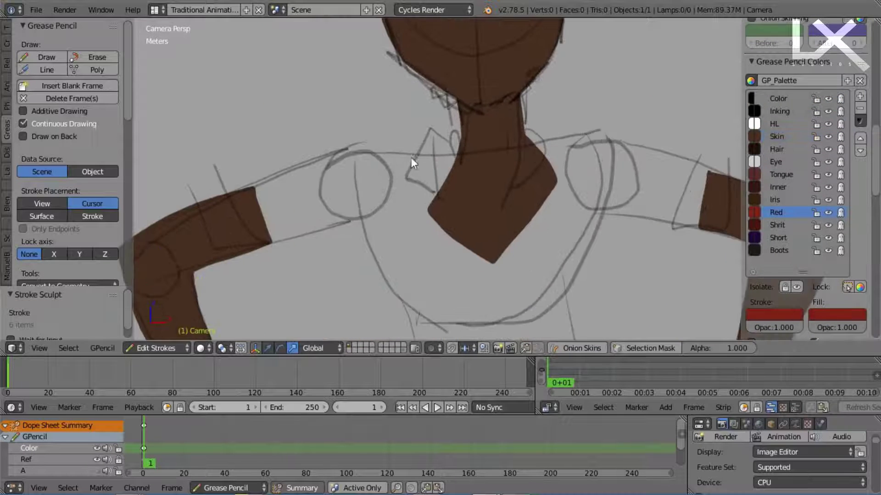
drag(228, 188, 252, 178)
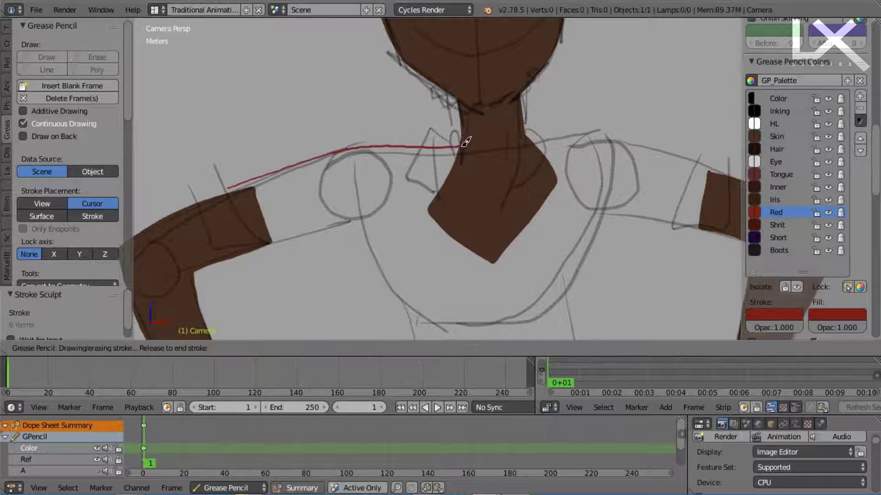
drag(232, 207, 228, 189)
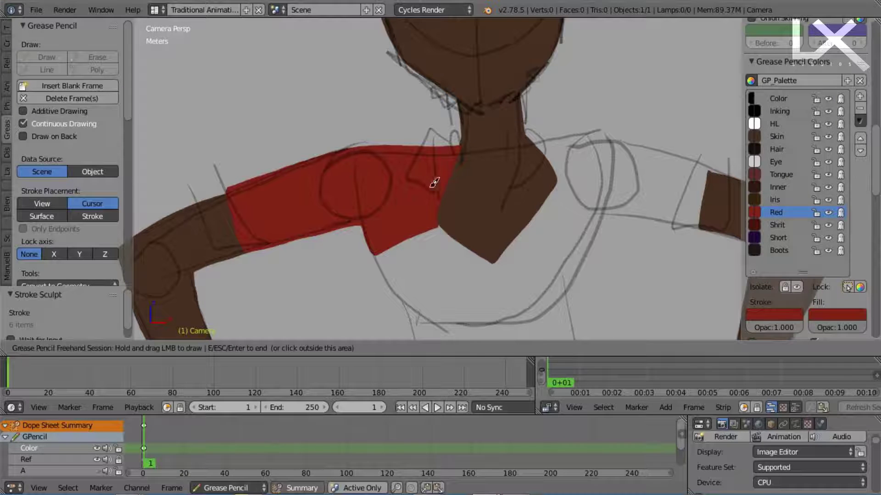
Step: Move the red sleeve and shoulder stroke to the Shrit palette color and deselect it
click(765, 195)
alt+right_click(394, 247)
mouse_move(90, 243)
middle_down()
mouse_move(75, 22)
mouse_move(51, 203)
mouse_move(62, 53)
middle_up()
click(60, 177)
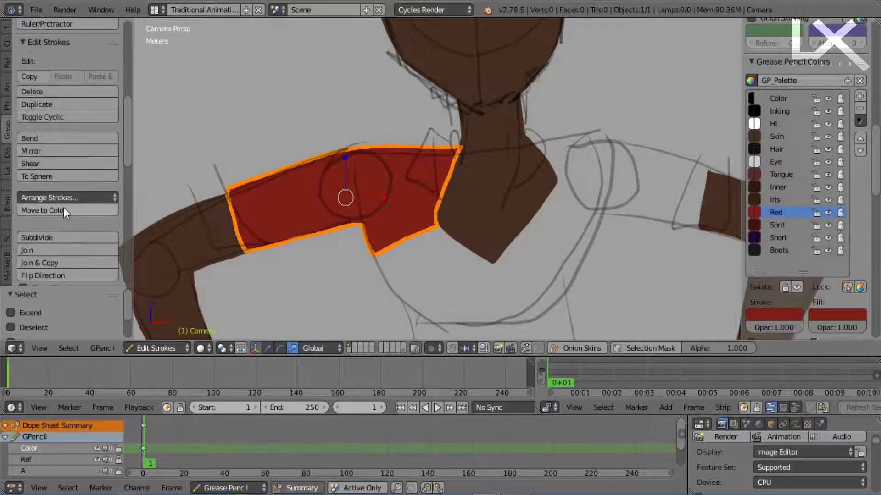
click(777, 225)
click(78, 210)
key(a)
Step: Fill the shirt sleeve and shoulder on the drawing's right side with the Shrit color, stopping at the neckline
drag(535, 146, 587, 130)
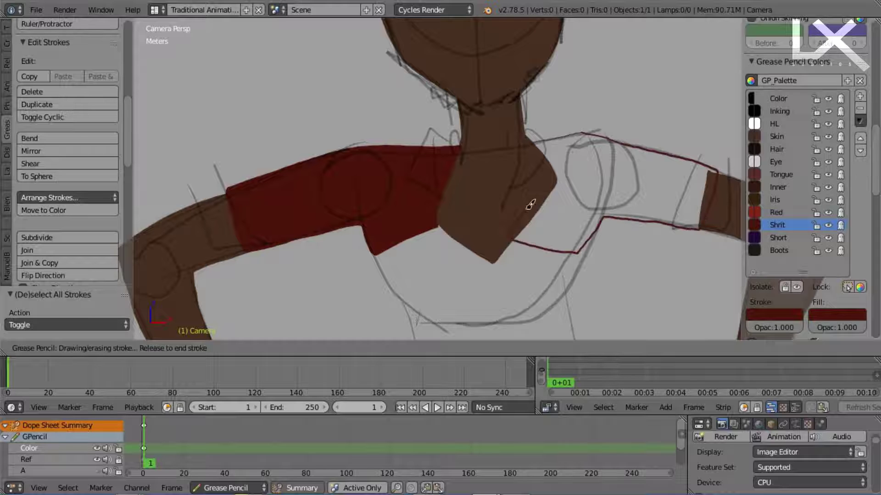
drag(532, 142, 534, 143)
scroll(486, 154, up, 2)
Step: Fill the shirt's chest area with the Shrit color around the V neckline and down to the hem
drag(458, 149, 454, 214)
key(ctrl+z)
drag(458, 150, 453, 204)
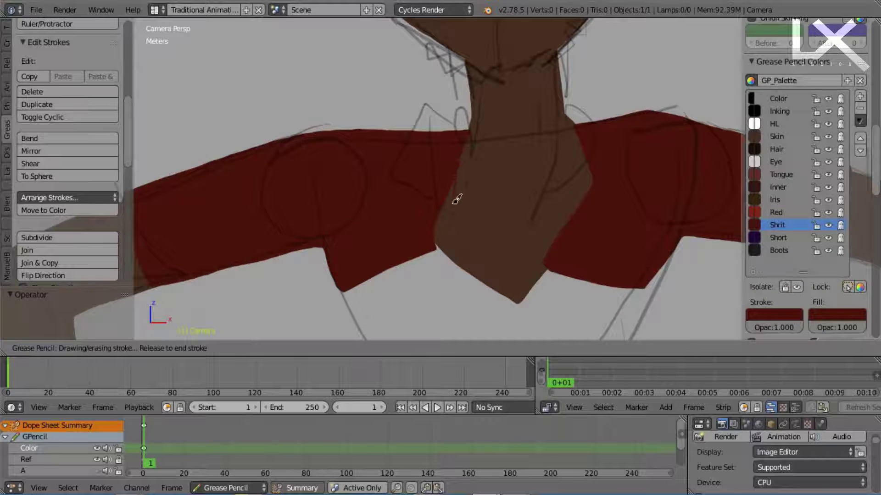
drag(463, 288, 385, 207)
shift+middle_drag(442, 251, 426, 135)
mouse_move(323, 170)
mouse_down()
mouse_move(425, 289)
mouse_move(618, 244)
mouse_up()
drag(513, 161, 434, 122)
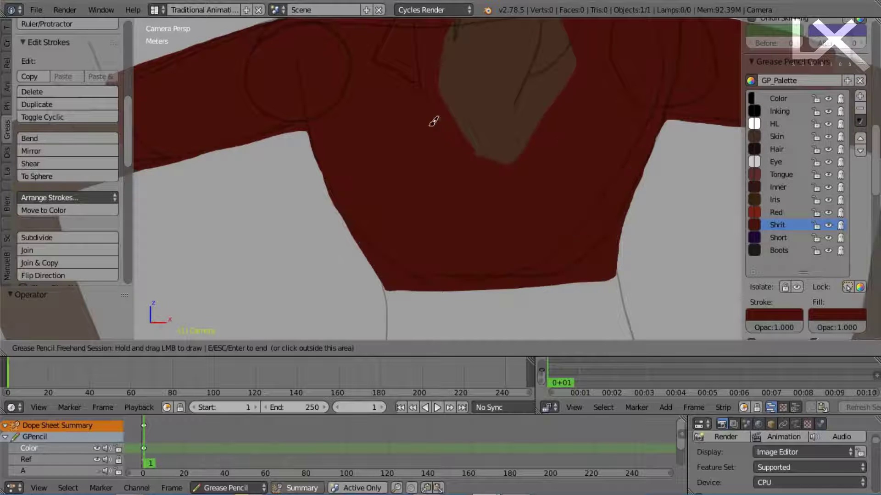
Step: Touch up the shirt fill along the V neckline's edge with small Shrit-colored strokes
scroll(545, 140, up, 2)
drag(545, 139, 545, 140)
drag(581, 177, 580, 177)
scroll(450, 189, down, 4)
scroll(433, 114, up, 5)
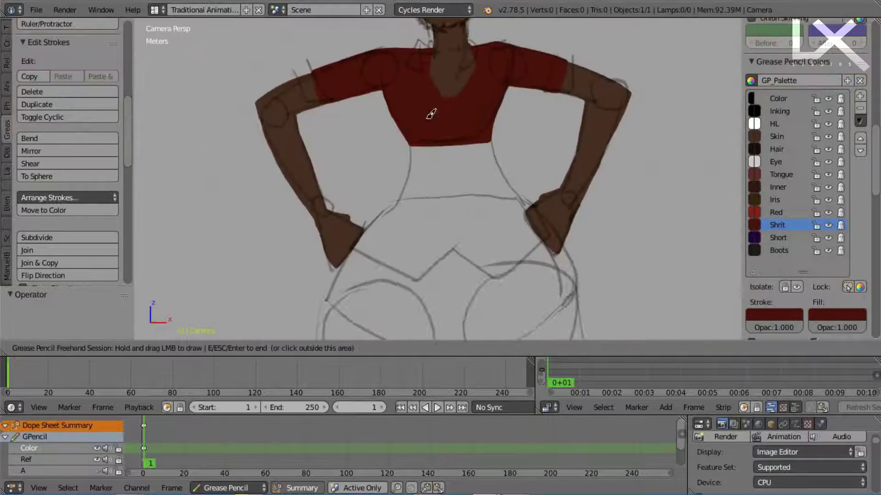
Step: Extend the Shrit-colored shirt fill from the chest down over the waist to the hips
mouse_move(379, 116)
mouse_down()
mouse_move(361, 209)
mouse_move(574, 262)
mouse_move(604, 167)
mouse_move(574, 64)
mouse_up()
scroll(564, 95, down, 2)
scroll(562, 97, up, 1)
Step: Reshape both sides of the shirt's waist fill with the Grab sculpt brush to follow the sketched outline
key(e)
drag(557, 115, 563, 150)
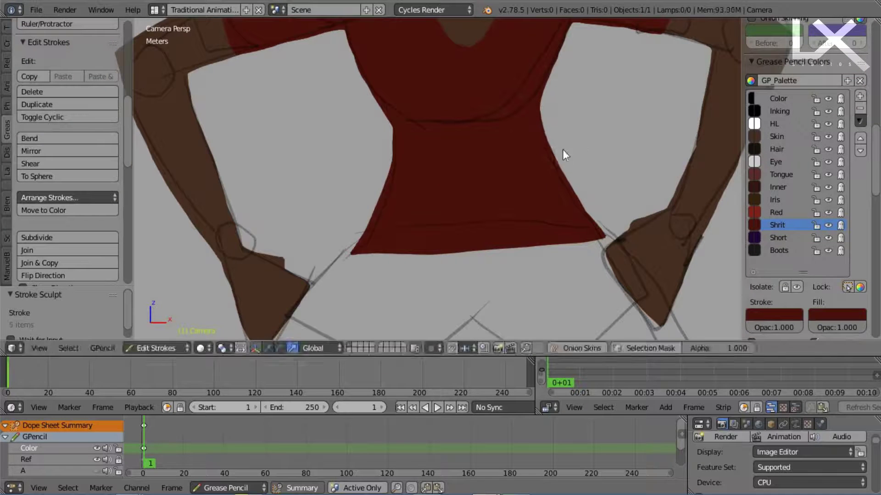
drag(581, 188, 569, 190)
drag(376, 183, 364, 234)
drag(354, 247, 349, 252)
Step: Fill the lower shirt with the Shrit color down to the zigzag hem and patch the hip edge on the drawing's left side
shift+middle_drag(422, 242, 470, 138)
scroll(471, 138, up, 1)
scroll(472, 142, down, 1)
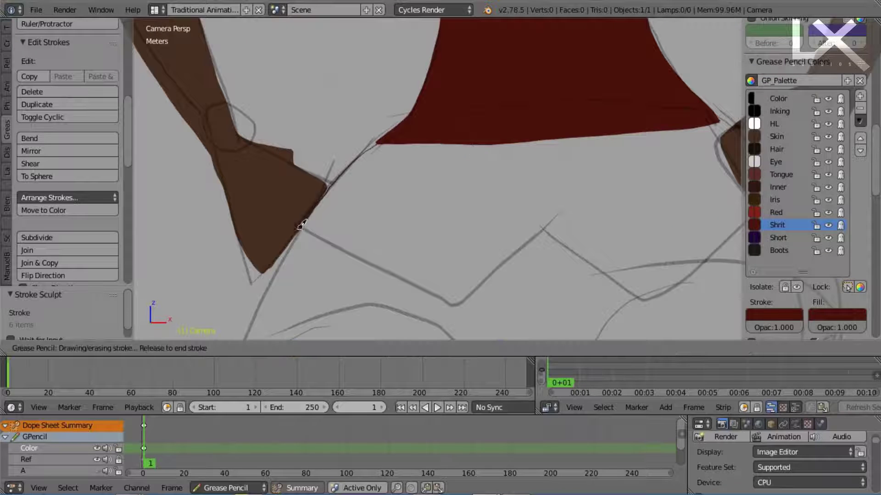
mouse_move(299, 228)
mouse_down()
mouse_move(459, 305)
mouse_move(630, 292)
mouse_move(647, 119)
mouse_move(610, 121)
mouse_up()
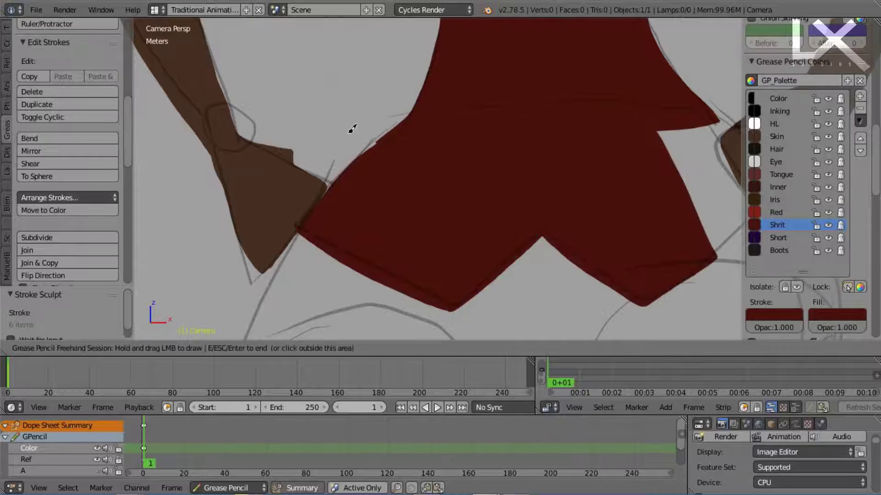
scroll(349, 169, up, 4)
drag(259, 282, 317, 193)
drag(434, 97, 451, 83)
scroll(519, 134, down, 4)
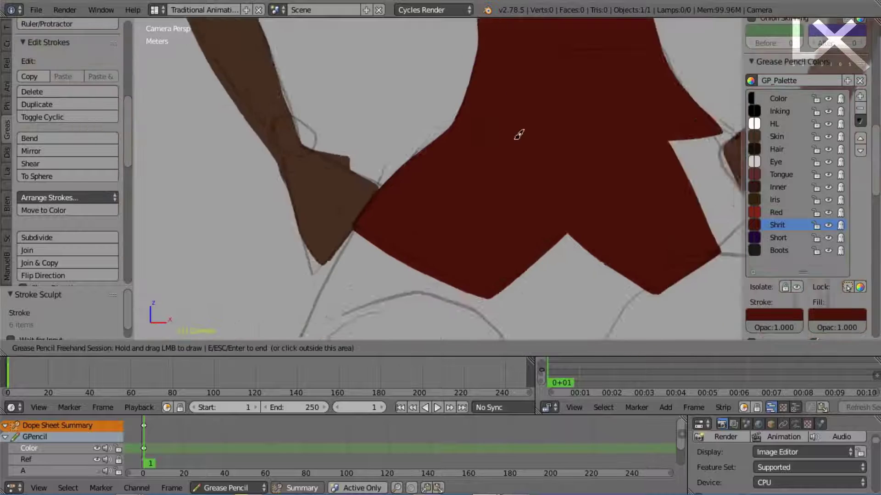
Step: Fill the remaining shirt gap beside the hand on the drawing's right side with the Shrit color
shift+middle_drag(519, 133, 278, 128)
scroll(477, 89, up, 4)
drag(477, 86, 509, 104)
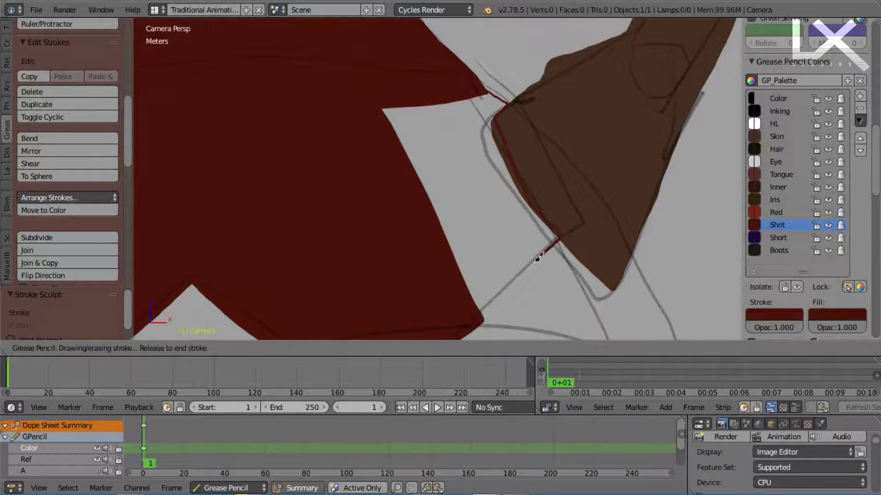
drag(539, 257, 399, 82)
scroll(400, 82, down, 3)
scroll(365, 157, up, 4)
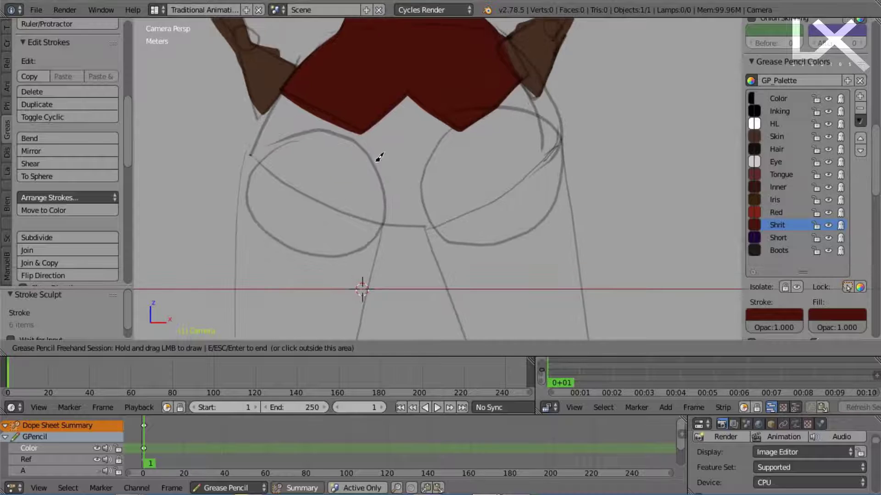
Step: Select the Short palette color and fill the shorts on the drawing's left side, from the shirt hem to the thigh and crotch
click(779, 237)
scroll(310, 145, up, 2)
drag(340, 91, 337, 83)
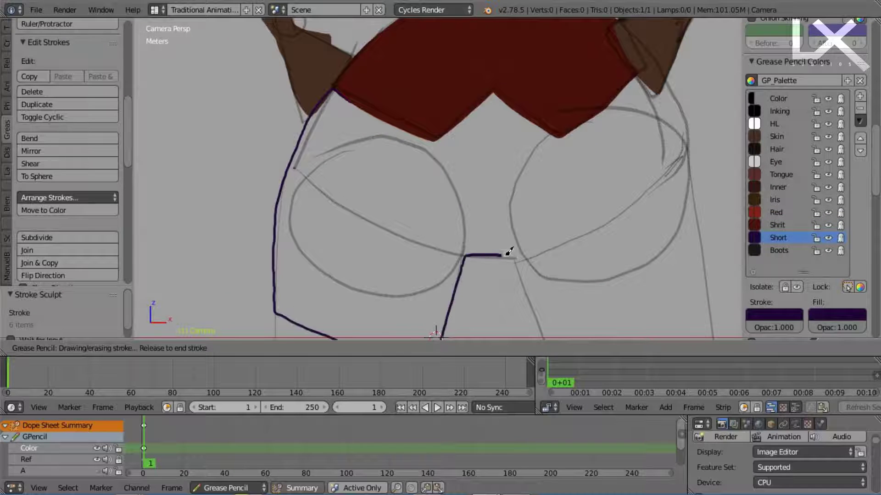
drag(509, 251, 495, 102)
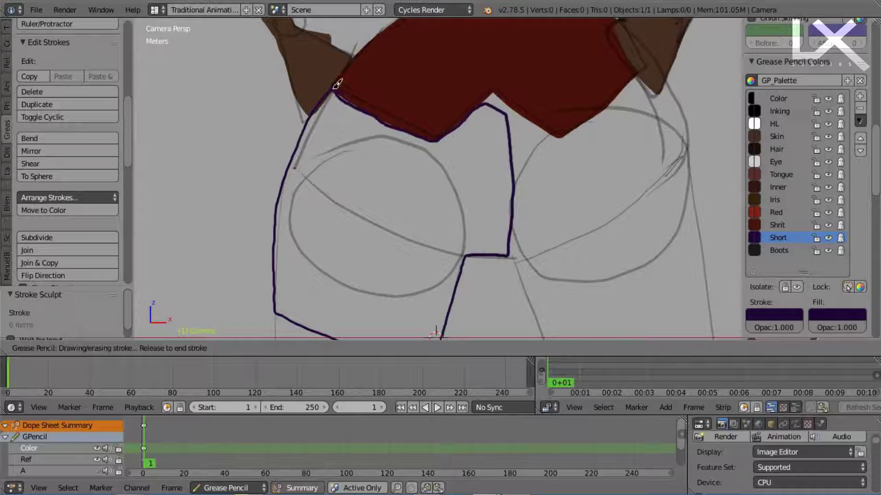
drag(338, 84, 337, 85)
scroll(379, 167, down, 3)
Step: Close the gaps between the shorts and the zigzag hem on the drawing's left side with small Short-colored strokes
scroll(400, 189, up, 6)
drag(278, 180, 278, 180)
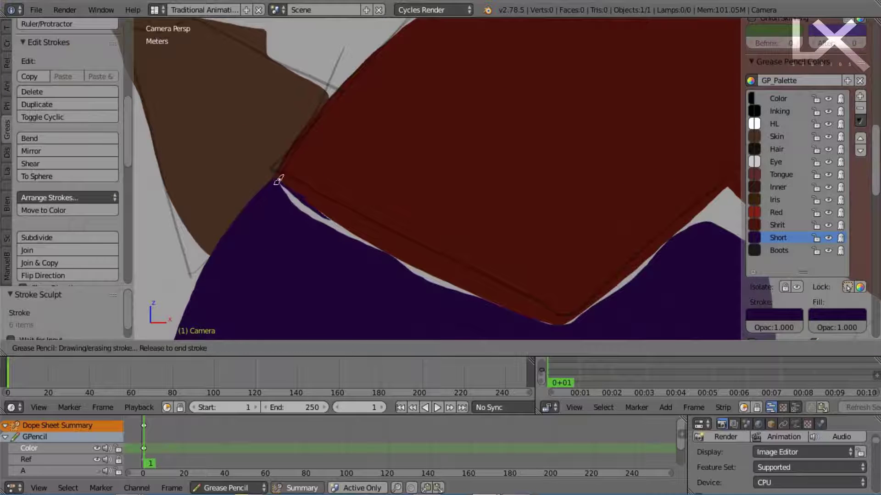
drag(541, 313, 452, 326)
shift+middle_drag(545, 228, 431, 175)
drag(455, 269, 475, 247)
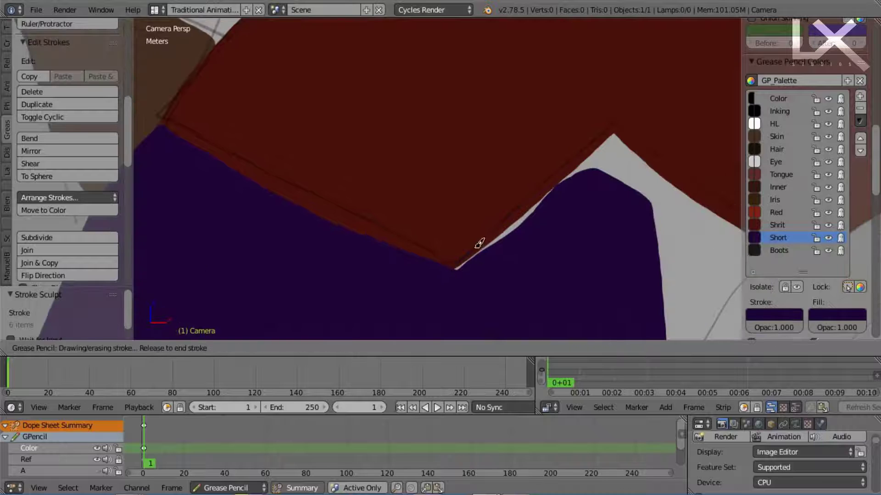
drag(467, 311, 467, 311)
Step: Fill the area under the hem's central notch with the Short color, following the hem toward its second point
scroll(502, 247, down, 4)
mouse_move(501, 246)
shift+middle_down()
mouse_move(407, 225)
mouse_move(376, 227)
shift+middle_up()
scroll(375, 228, up, 2)
drag(434, 161, 431, 156)
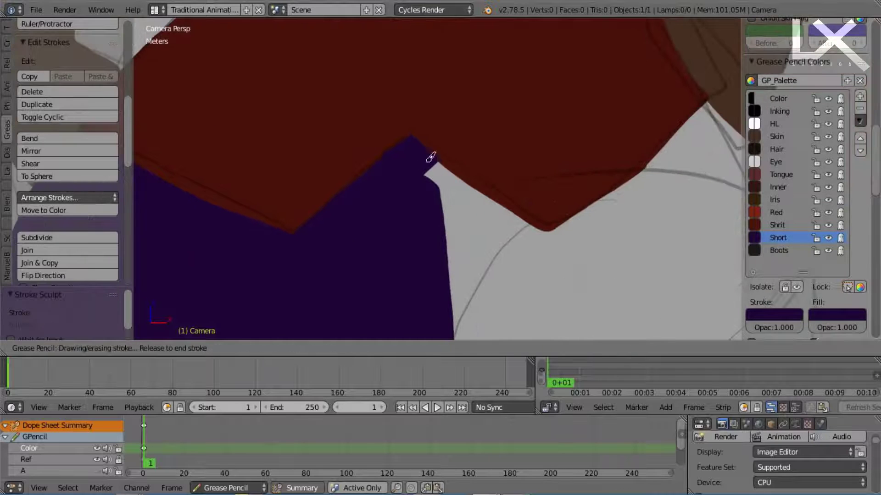
drag(525, 219, 451, 293)
Step: Fill the hip on the drawing's right side with the Short color and patch the small hole left inside
shift+middle_drag(451, 221, 312, 222)
drag(411, 254, 427, 222)
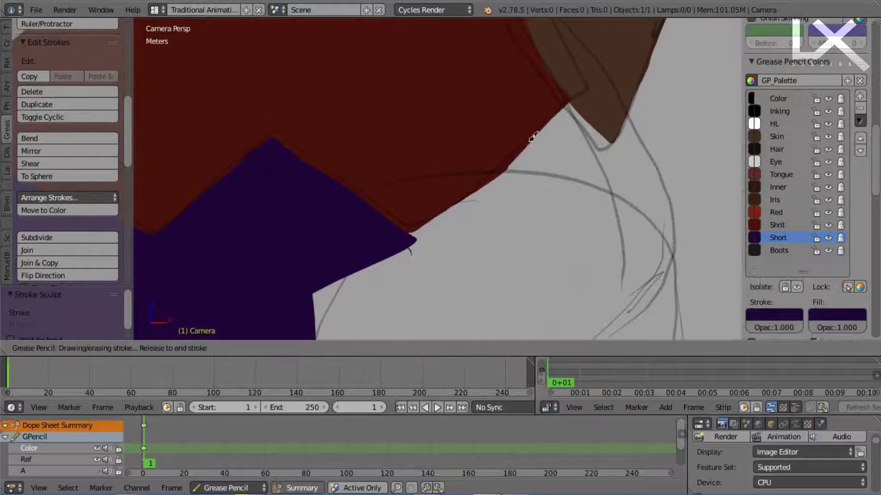
drag(678, 239, 333, 277)
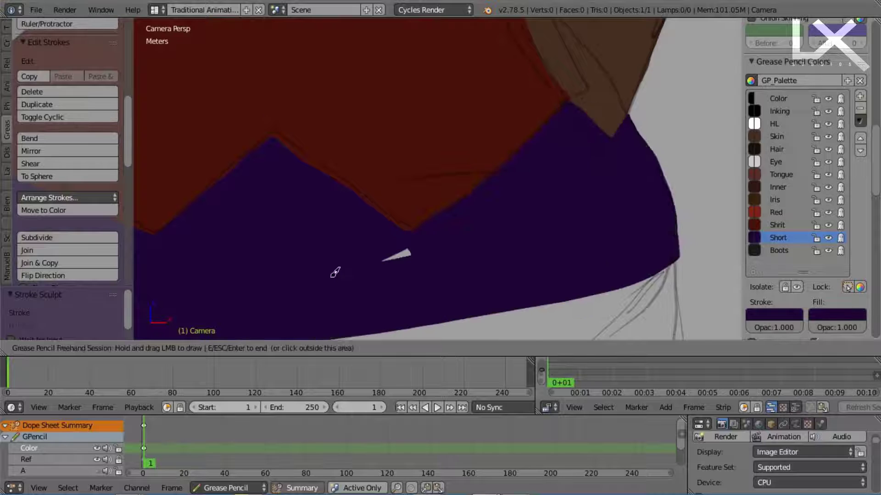
shift+middle_drag(399, 252, 412, 194)
drag(396, 200, 432, 186)
scroll(497, 164, down, 3)
Step: Fill the upper thigh of the shorts on the drawing's right side with the Short color
shift+middle_drag(385, 212, 423, 120)
drag(405, 205, 420, 235)
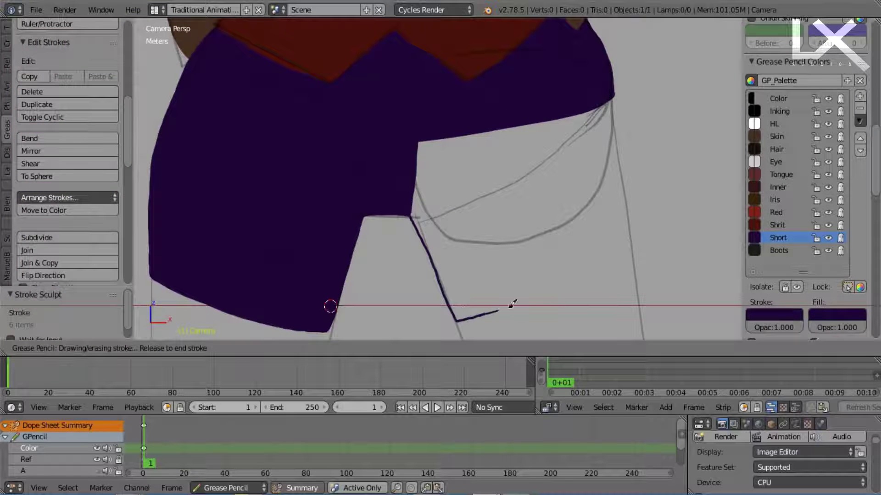
drag(512, 304, 636, 231)
drag(615, 108, 454, 138)
scroll(454, 200, down, 4)
scroll(454, 200, up, 2)
Step: Extend both legs of the shorts down to just above the knees with the Short color
shift+middle_drag(454, 201, 537, 74)
drag(311, 122, 310, 116)
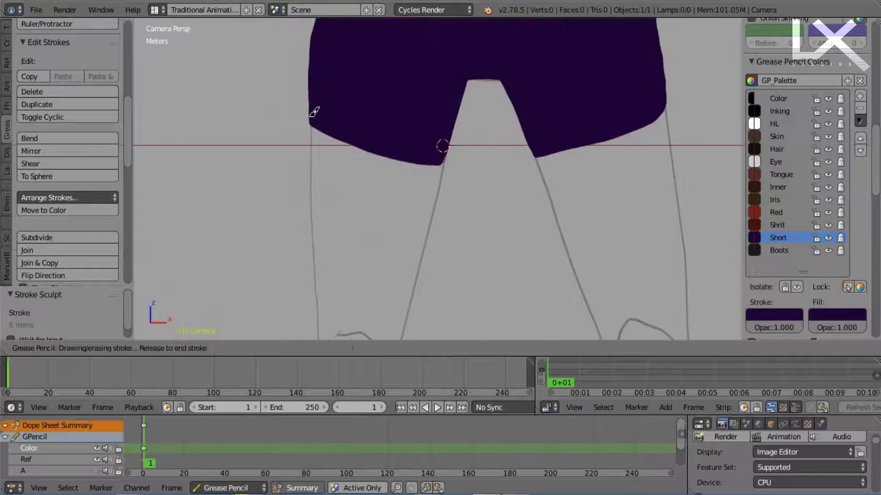
drag(442, 175, 426, 126)
shift+middle_drag(481, 112, 392, 55)
drag(444, 102, 460, 141)
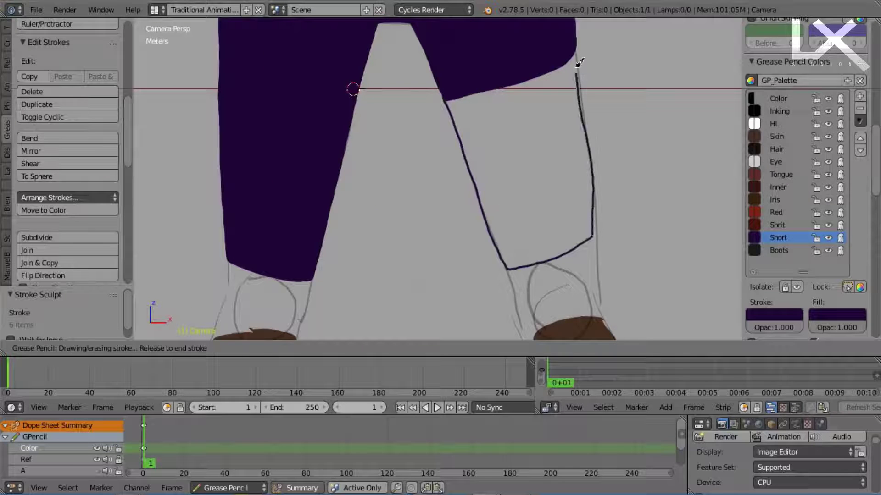
mouse_move(576, 67)
mouse_down()
mouse_move(566, 59)
mouse_move(587, 61)
mouse_up()
Step: Adjust the outer edge of the shorts' leg on the drawing's right side with the Grab sculpt brush
key(e)
drag(578, 170, 577, 173)
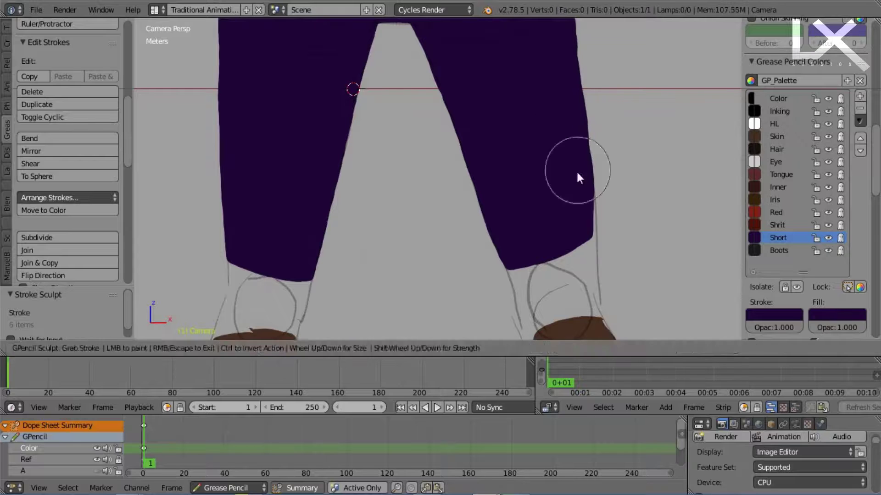
key(Escape)
Step: Lengthen both legs of the shorts over the knees with Short-colored fills and end the drawing session
scroll(459, 184, up, 2)
shift+middle_drag(374, 294, 434, 162)
drag(229, 146, 233, 176)
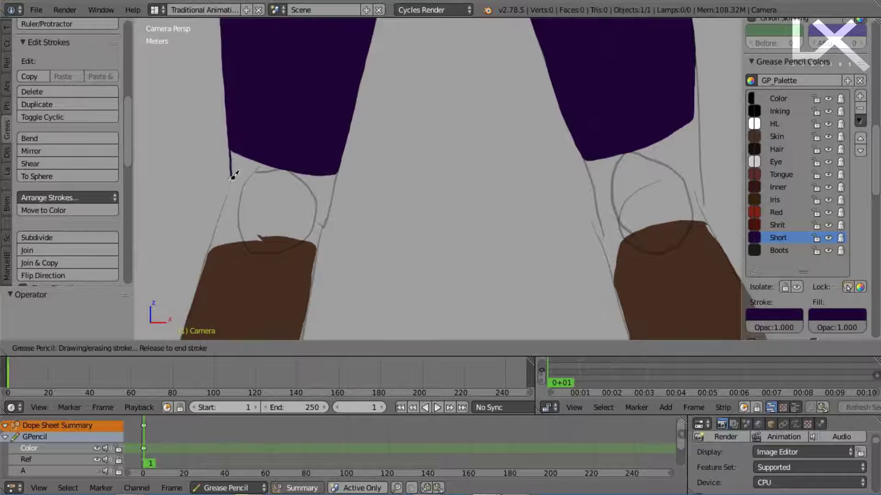
drag(339, 122, 339, 122)
drag(584, 160, 601, 196)
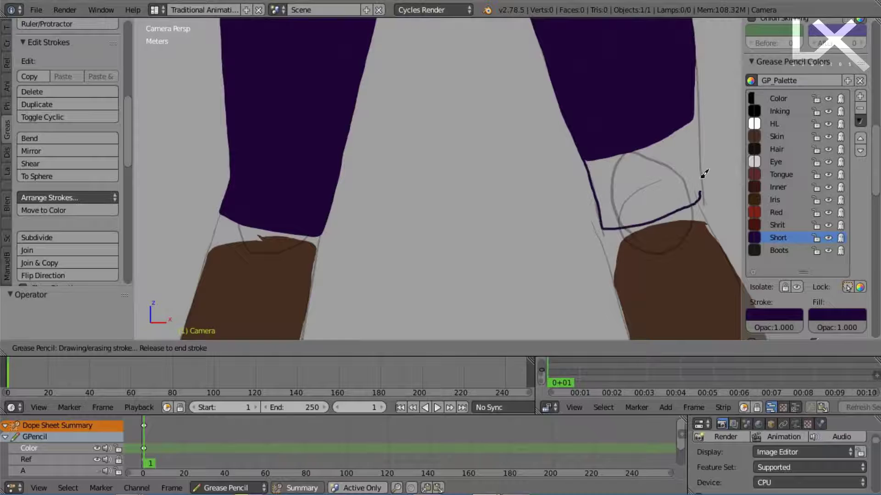
drag(704, 173, 643, 59)
scroll(570, 134, down, 2)
key(Escape)
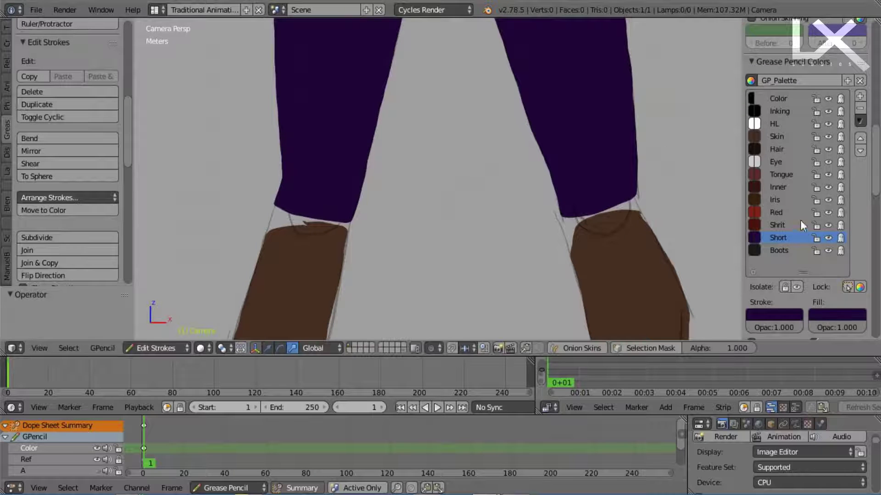
Step: Add a palette color named Sho and move it up to sit directly above Short
scroll(587, 192, up, 1)
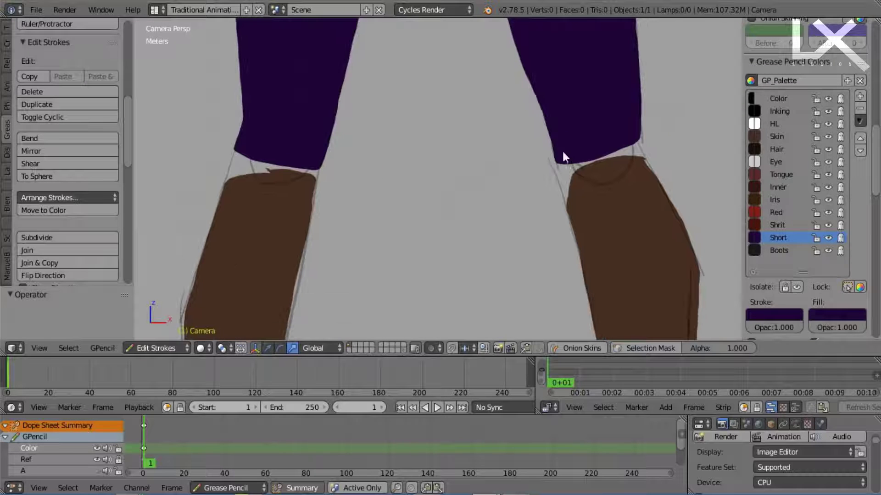
click(859, 97)
double_click(790, 260)
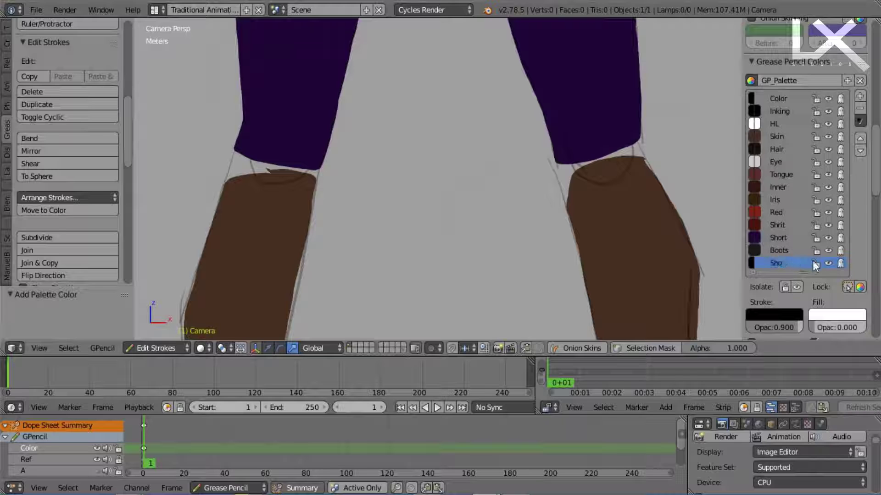
click(860, 137)
click(860, 138)
Step: Copy the Short color to Sho, brighten it to an HSV value of 0.4, and use it for both stroke and fill
click(784, 251)
key(ctrl+c)
click(785, 237)
key(ctrl+v)
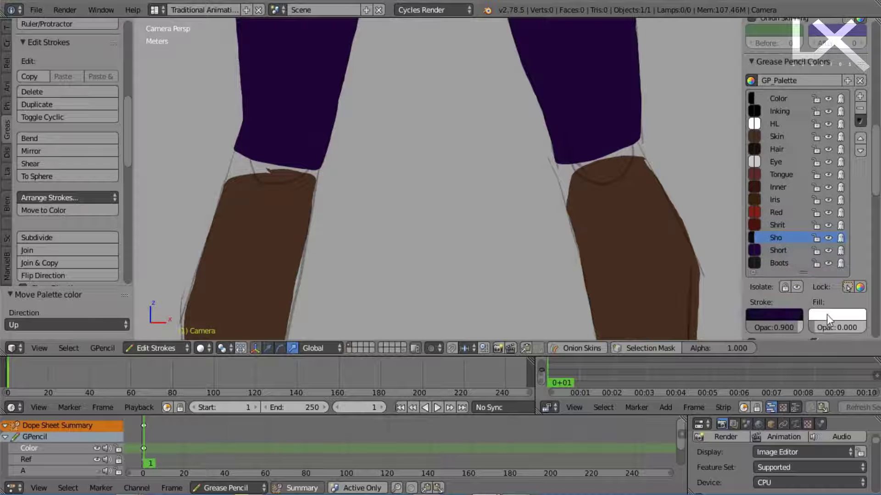
click(793, 312)
click(751, 295)
text(0.)
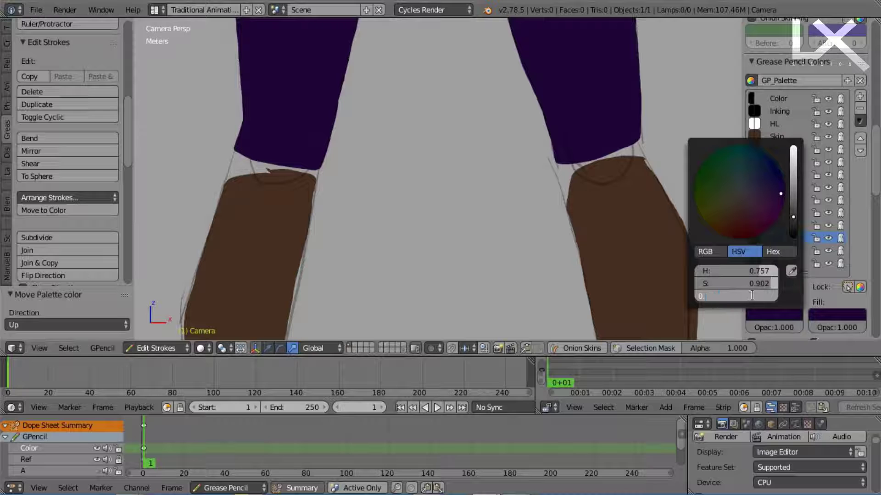
text(4)
key(Return)
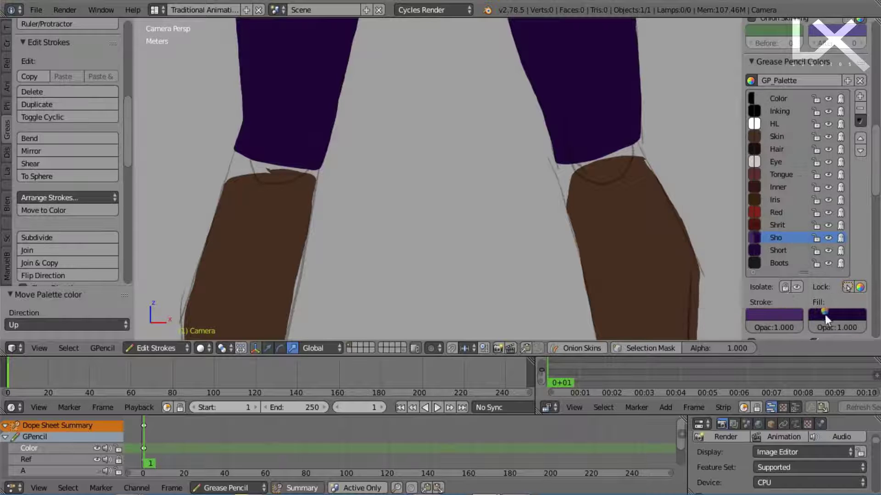
Step: Draw a filled cuff in the Sho color below the shorts' leg on the drawing's right side
scroll(639, 120, up, 4)
drag(557, 186, 518, 188)
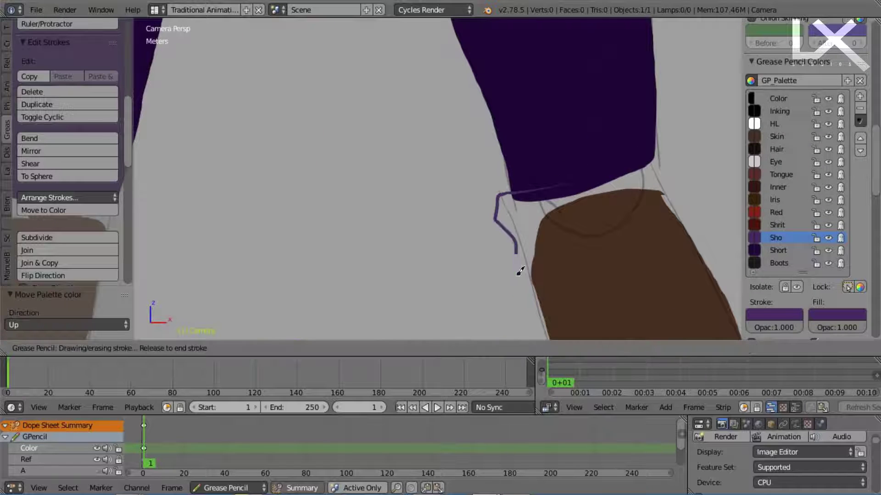
mouse_move(661, 308)
mouse_down()
mouse_move(678, 170)
mouse_move(566, 187)
mouse_up()
scroll(565, 187, down, 3)
Step: Draw a matching Sho-colored cuff below the shorts' leg on the drawing's left side
shift+middle_drag(184, 181, 432, 143)
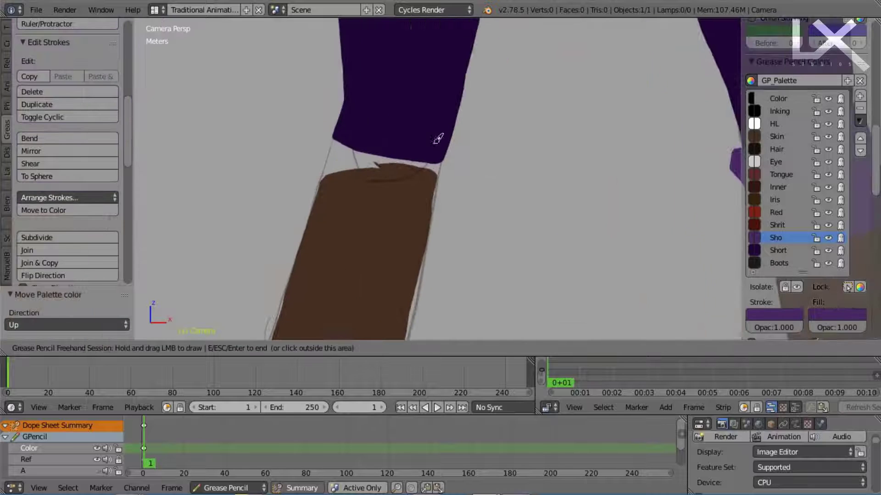
drag(338, 118, 311, 164)
drag(404, 252, 459, 141)
scroll(366, 132, down, 5)
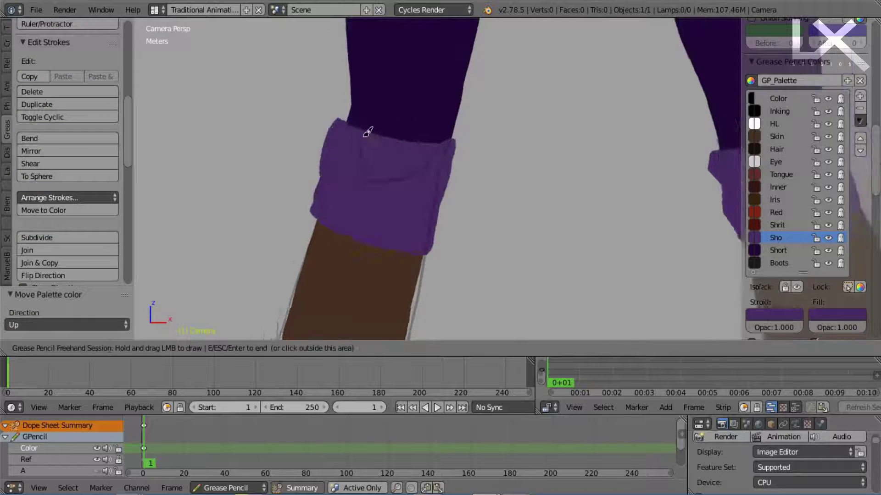
Step: Select the Boots palette color and fill both sketched boots from the ankles down to the soles
click(751, 264)
scroll(486, 202, up, 7)
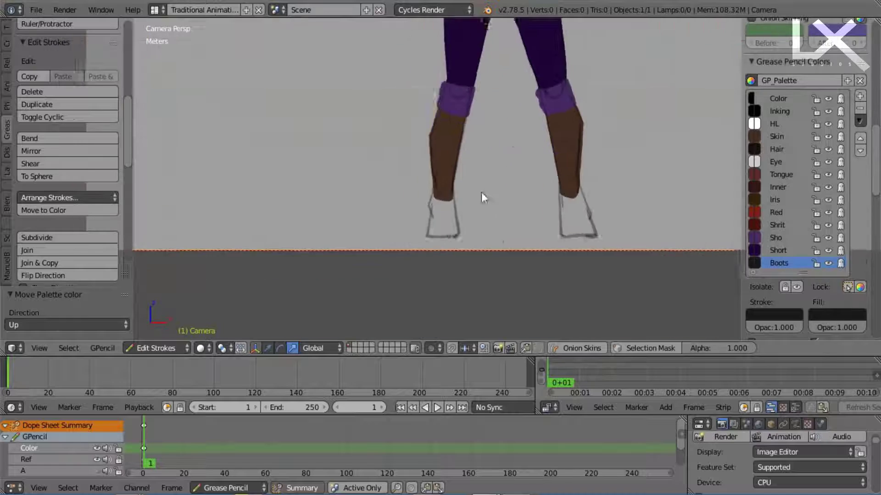
shift+middle_drag(342, 186, 340, 146)
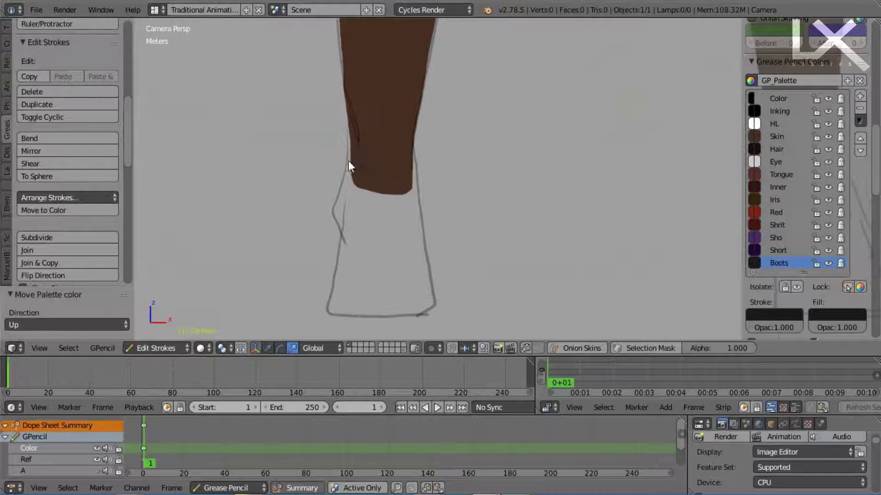
drag(349, 162, 364, 151)
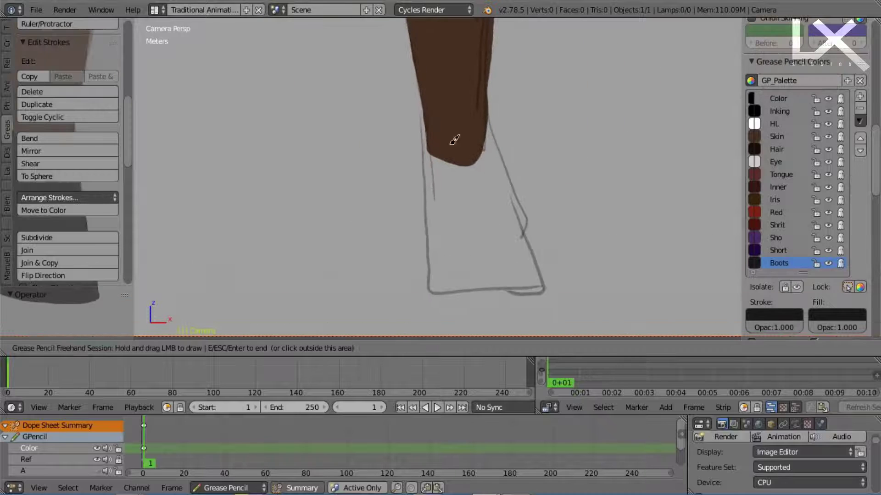
mouse_move(426, 152)
mouse_down()
mouse_move(432, 275)
mouse_move(528, 235)
mouse_up()
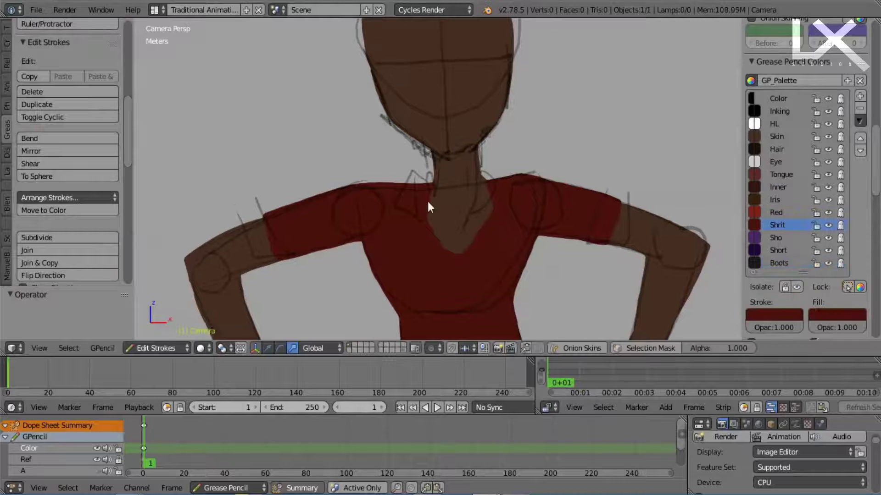
Step: Fill the shirt's two pointed collar flaps on either side of the neck with the Red color
scroll(412, 188, up, 4)
drag(420, 167, 357, 198)
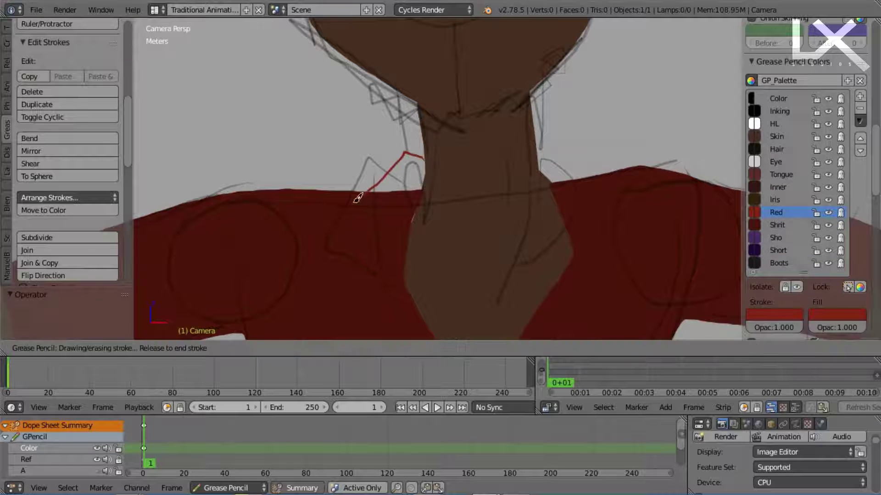
drag(429, 178, 426, 174)
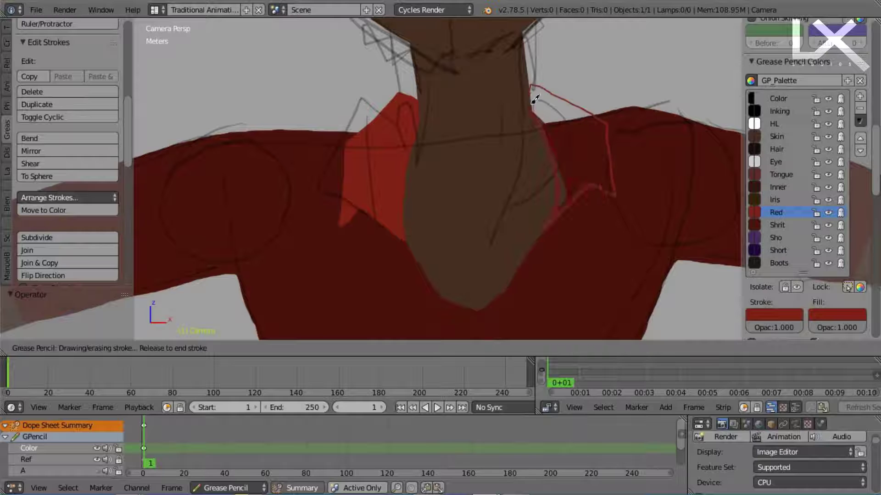
drag(534, 99, 533, 101)
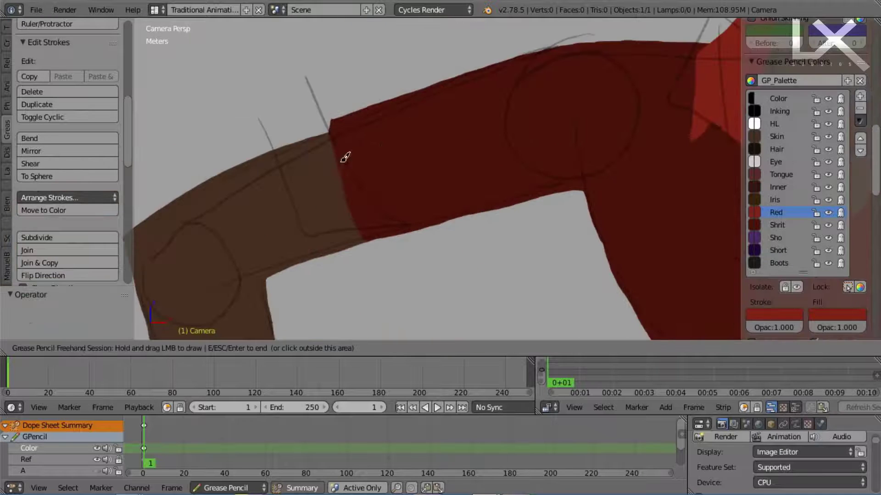
Step: Fill a Red cuff around the end of each shirt sleeve on both upper arms
drag(268, 109, 324, 253)
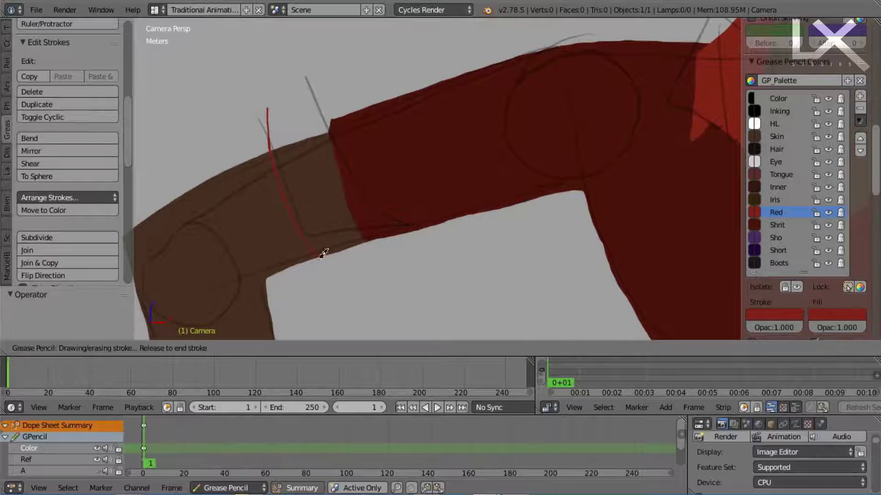
drag(343, 112, 341, 115)
mouse_move(279, 126)
mouse_down()
mouse_move(337, 251)
mouse_move(359, 122)
mouse_up()
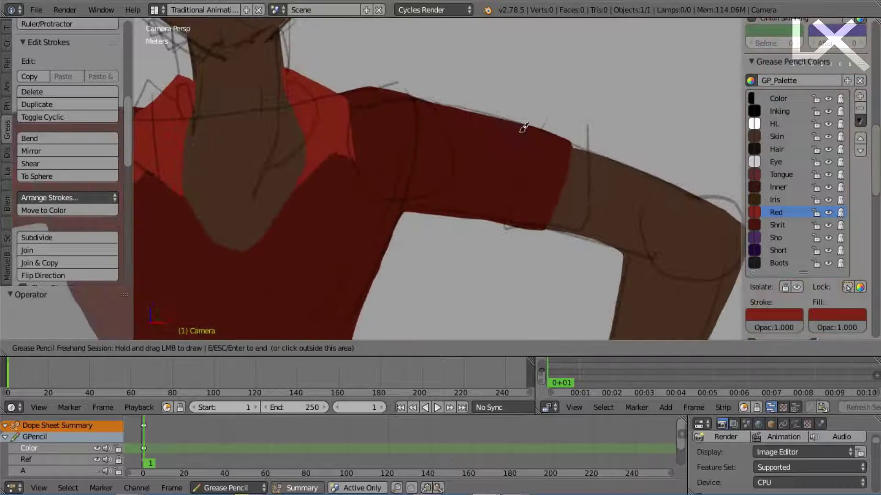
drag(545, 117, 550, 234)
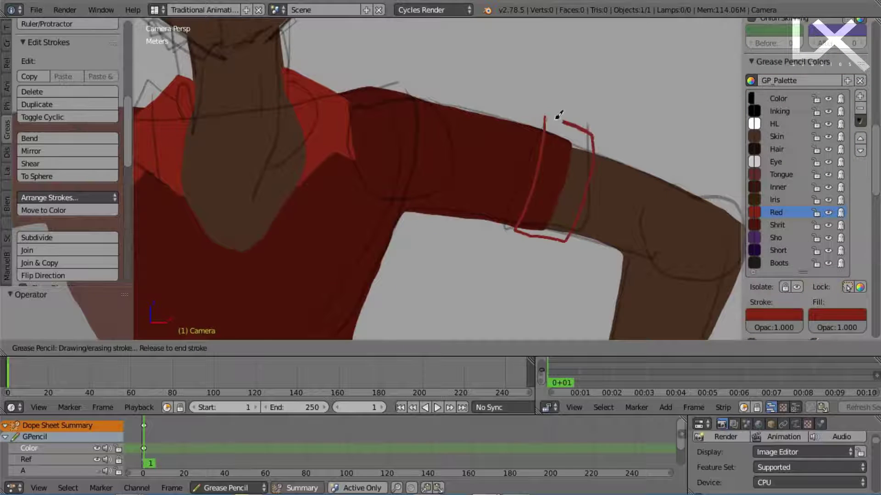
drag(557, 116, 549, 108)
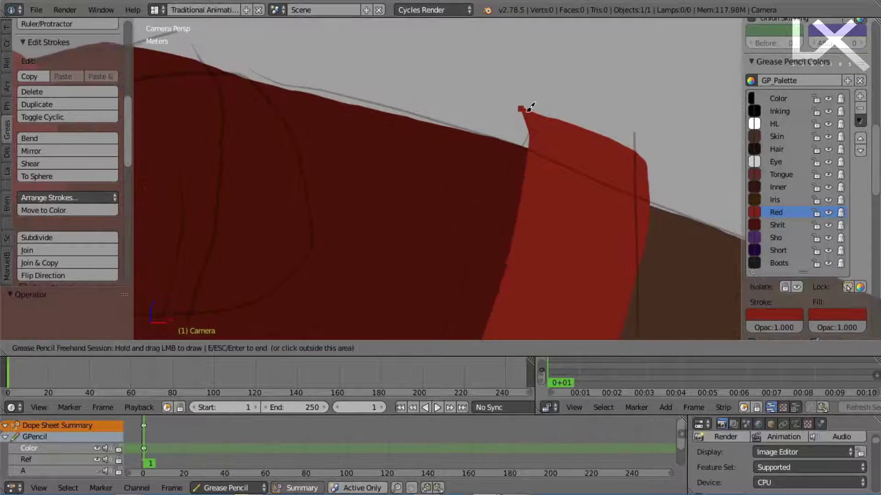
drag(524, 109, 570, 161)
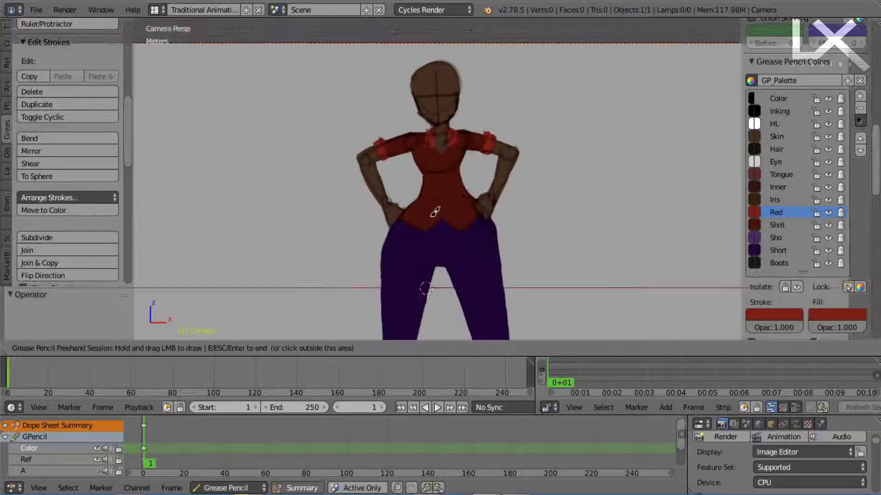
Step: Sculpt the shorts' outer hip and thigh edge on the drawing's left side into a smoother curve
shift+middle_drag(408, 232, 434, 183)
scroll(435, 183, up, 6)
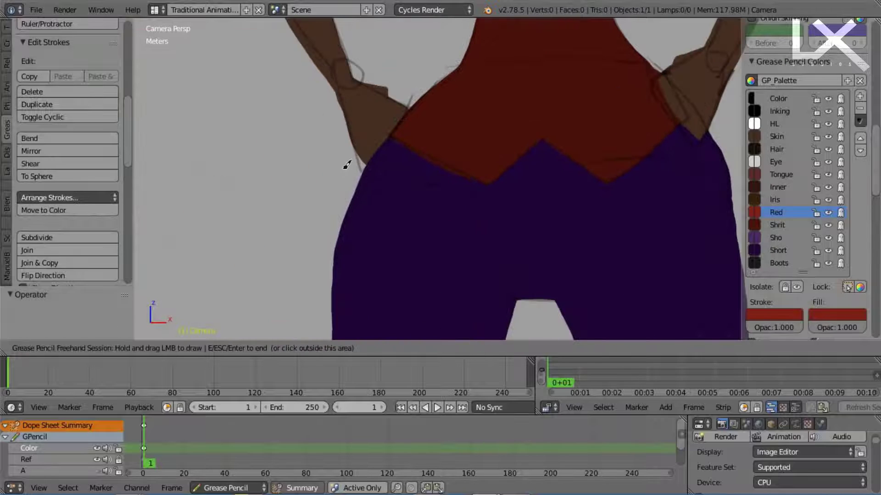
key(e)
drag(372, 156, 323, 255)
mouse_move(362, 170)
mouse_down()
mouse_move(322, 266)
mouse_move(322, 309)
mouse_up()
shift+middle_drag(321, 309, 343, 191)
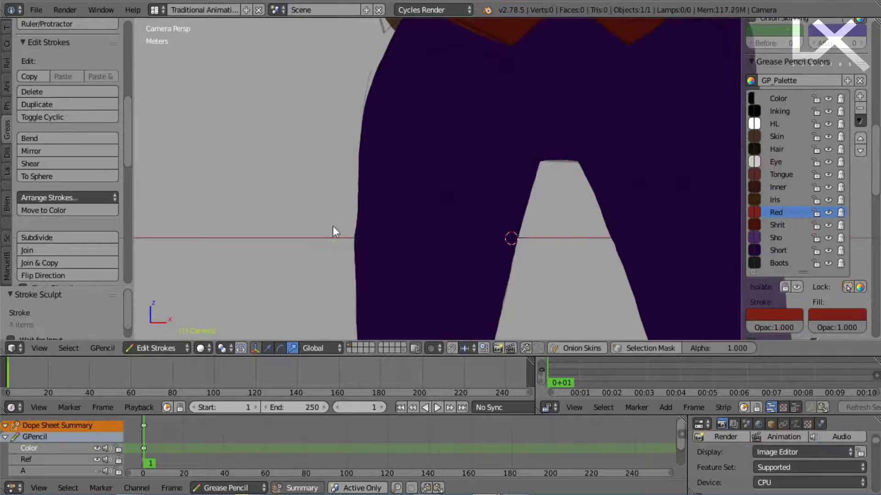
mouse_move(333, 226)
mouse_down()
mouse_move(345, 232)
mouse_move(336, 292)
mouse_move(376, 184)
mouse_up()
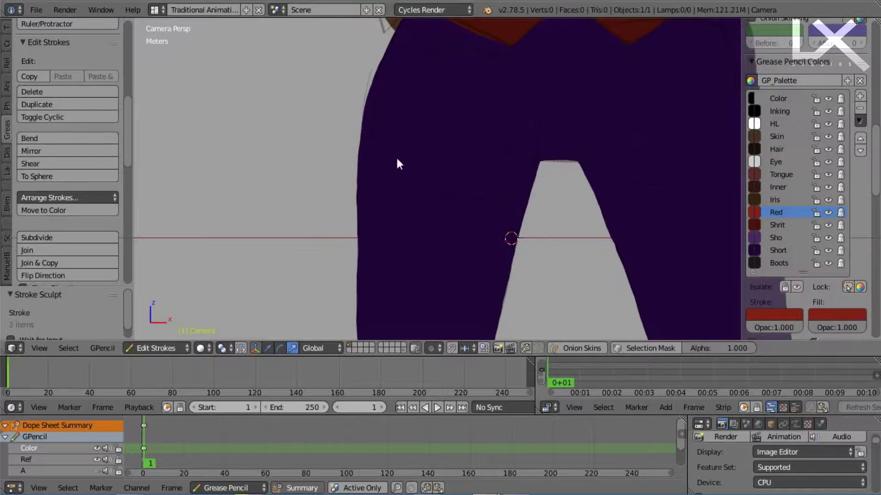
Step: Sculpt the shorts' outer hip edge below the hand on the drawing's right side
scroll(440, 138, down, 4)
shift+middle_drag(640, 60, 494, 162)
scroll(533, 146, up, 5)
drag(539, 156, 536, 217)
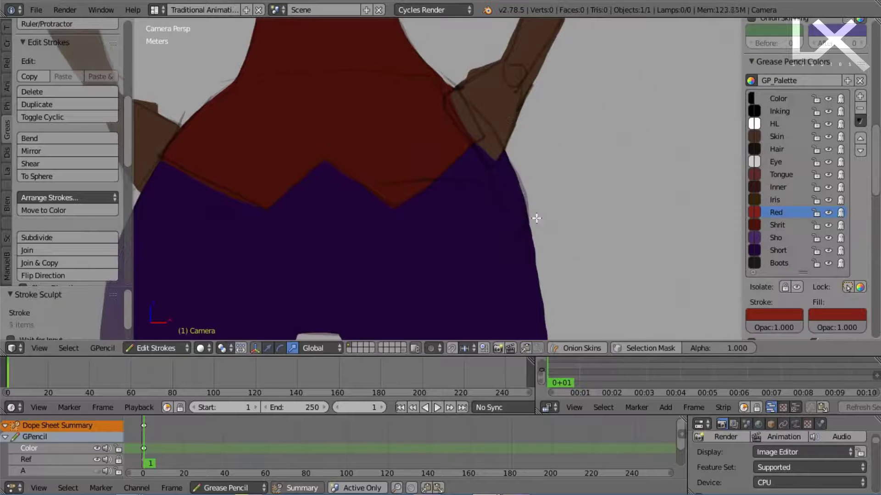
Step: Select the Eye palette color and fill the whites of both eyes along the face's horizontal guide line
scroll(406, 244, down, 5)
scroll(413, 191, up, 6)
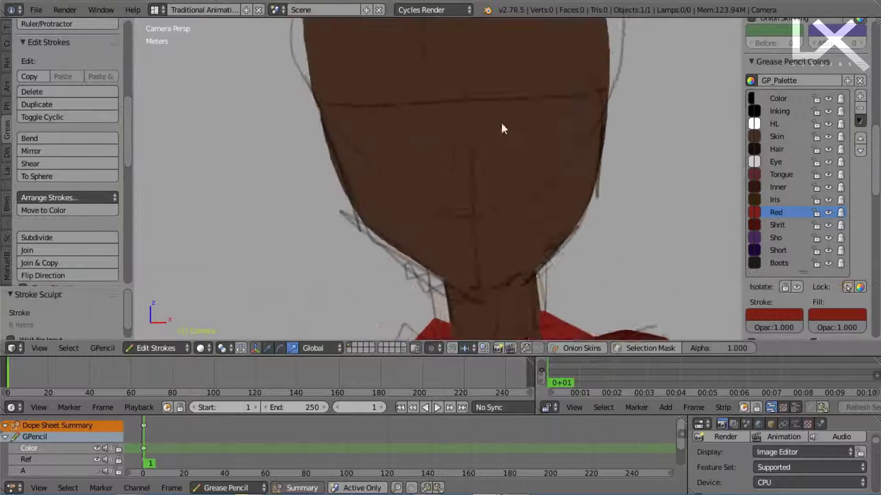
scroll(462, 181, down, 5)
click(778, 99)
click(776, 162)
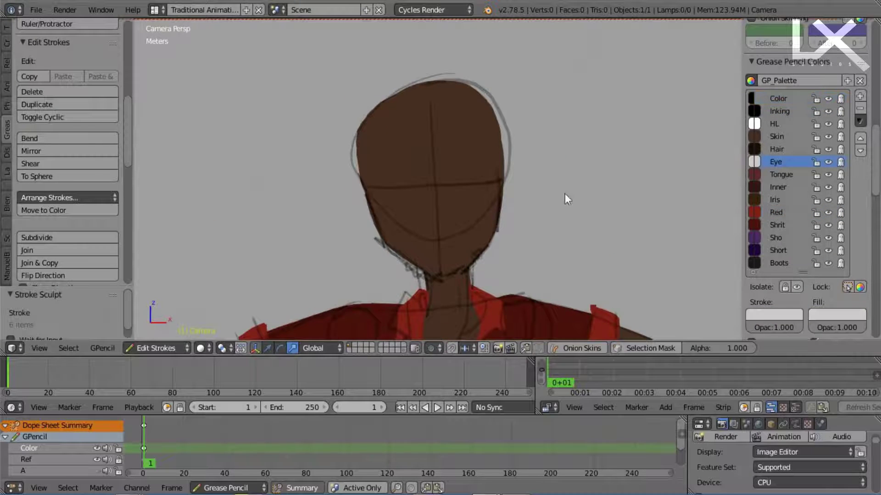
scroll(564, 194, up, 4)
mouse_move(513, 137)
mouse_down()
mouse_move(605, 109)
mouse_move(585, 102)
mouse_move(517, 137)
mouse_up()
key(ctrl+z)
scroll(517, 137, up, 1)
mouse_move(285, 110)
mouse_down()
mouse_move(316, 103)
mouse_move(306, 131)
mouse_move(287, 110)
mouse_up()
scroll(364, 159, down, 7)
scroll(452, 160, up, 7)
Step: Fill a thin curved smile on the lower face with the Eye color
shift+middle_drag(511, 146, 421, 72)
mouse_move(329, 237)
mouse_down()
mouse_move(445, 238)
mouse_move(331, 239)
mouse_up()
scroll(415, 198, down, 2)
scroll(350, 233, up, 1)
scroll(349, 234, down, 3)
shift+middle_drag(470, 35, 548, 142)
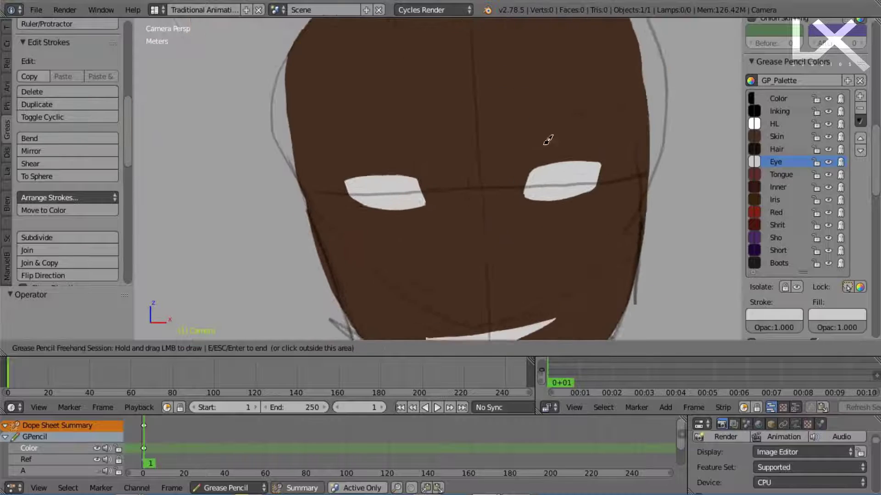
Step: Select the Hair palette color and draw a filled, arched eyebrow above each eye
scroll(548, 142, up, 2)
click(776, 149)
scroll(576, 147, up, 3)
key(d)
drag(535, 135, 643, 137)
key(ctrl+z)
mouse_move(530, 105)
mouse_down()
mouse_move(563, 105)
mouse_move(530, 105)
mouse_up()
mouse_move(291, 149)
mouse_down()
mouse_move(387, 127)
mouse_move(295, 147)
mouse_up()
scroll(476, 185, down, 8)
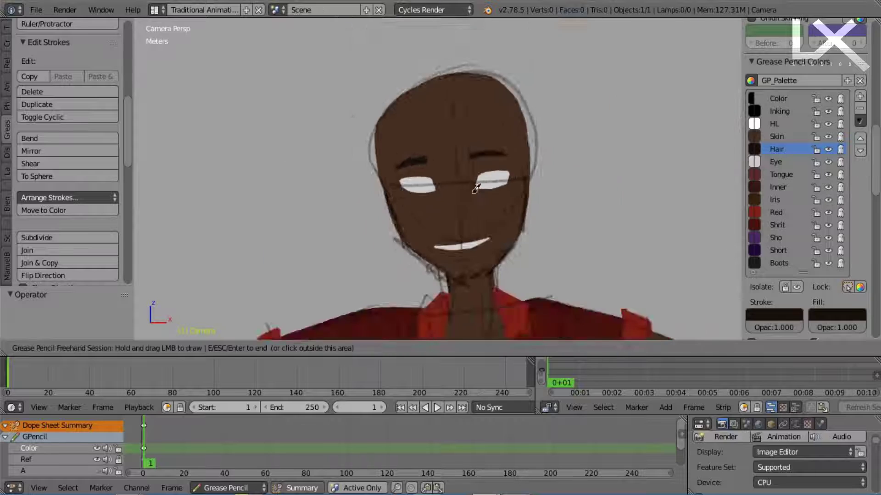
Step: Select the Inking palette color and draw thick upper lash lines with winged outer corners on both eyes
scroll(516, 151, up, 9)
key(Escape)
click(779, 111)
scroll(419, 122, up, 5)
shift+middle_drag(222, 168, 362, 161)
key(d)
mouse_move(329, 174)
mouse_down()
mouse_move(476, 160)
mouse_move(316, 179)
mouse_move(348, 165)
mouse_up()
shift+middle_drag(651, 151, 377, 156)
scroll(582, 141, down, 1)
drag(534, 146, 644, 120)
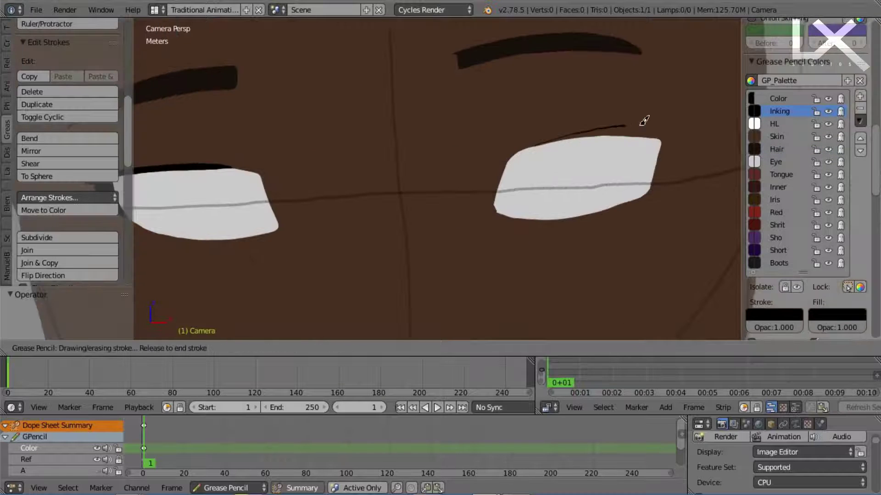
mouse_move(646, 194)
mouse_down()
mouse_move(581, 139)
mouse_move(532, 146)
mouse_up()
scroll(585, 133, down, 5)
scroll(563, 151, up, 5)
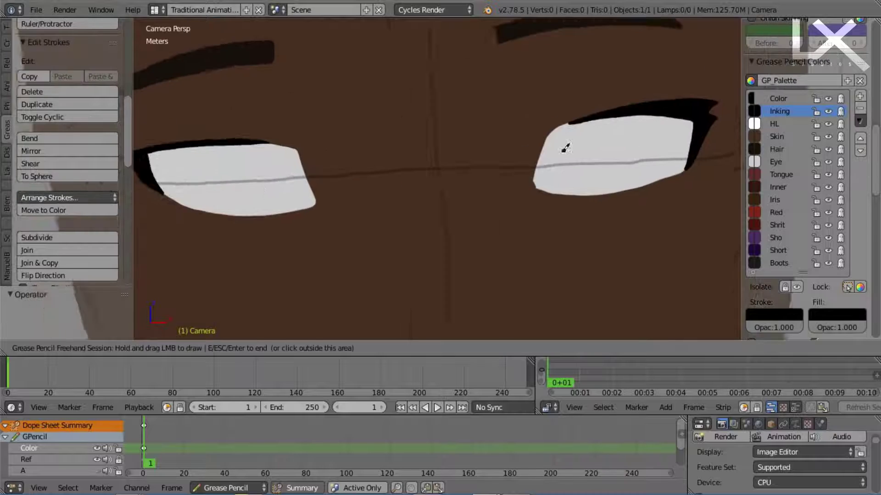
Step: Draw short Inking-colored lower lash lines along the bottom edges of both eyes
scroll(154, 262, up, 2)
mouse_move(220, 202)
mouse_down()
mouse_move(257, 205)
mouse_move(209, 196)
mouse_move(336, 196)
mouse_move(248, 198)
mouse_up()
scroll(425, 182, down, 1)
key(ctrl+z)
key(ctrl+z)
shift+middle_drag(392, 167, 319, 195)
scroll(319, 194, down, 1)
mouse_move(582, 205)
mouse_down()
mouse_move(567, 202)
mouse_move(582, 205)
mouse_up()
scroll(531, 210, down, 6)
scroll(505, 137, up, 3)
mouse_move(530, 210)
shift+middle_down()
mouse_move(528, 131)
mouse_move(510, 153)
shift+middle_up()
scroll(505, 138, down, 6)
Step: Select the Iris palette color and fill a round iris in the eye on the drawing's left side
click(780, 200)
scroll(513, 133, up, 1)
scroll(510, 151, up, 7)
key(d)
mouse_move(550, 119)
mouse_down()
mouse_move(543, 165)
mouse_move(570, 115)
mouse_move(550, 120)
mouse_up()
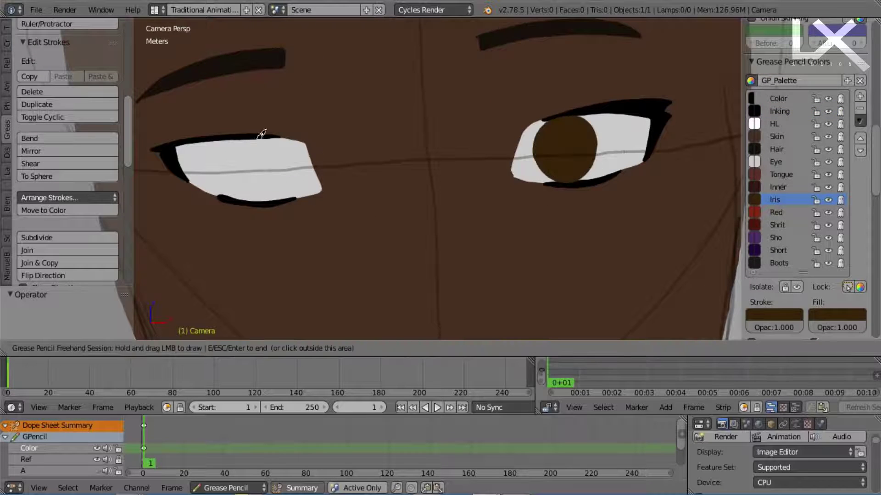
mouse_move(262, 133)
mouse_down()
mouse_move(291, 170)
mouse_move(261, 138)
mouse_move(327, 190)
mouse_move(321, 147)
mouse_up()
scroll(334, 255, down, 4)
scroll(412, 147, up, 4)
key(ctrl+z)
key(ctrl+z)
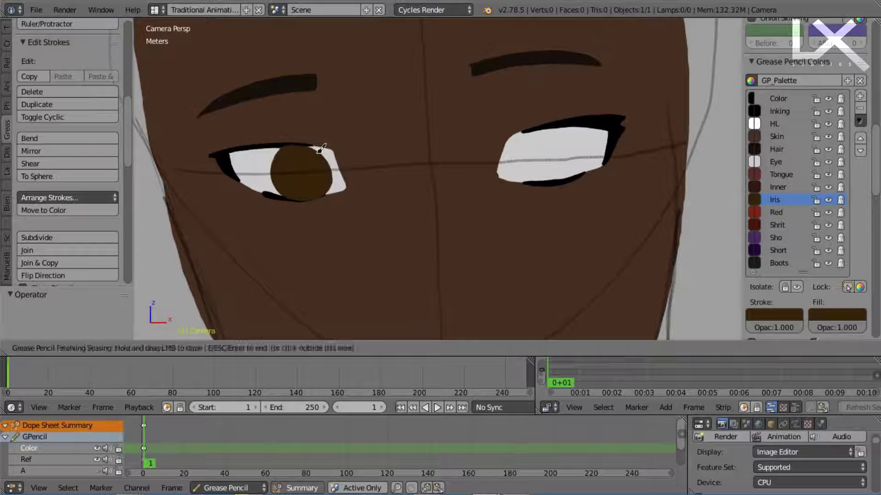
Step: Fill a matching round iris in the eye on the drawing's right side
drag(519, 132, 513, 155)
drag(549, 128, 523, 132)
scroll(482, 147, down, 4)
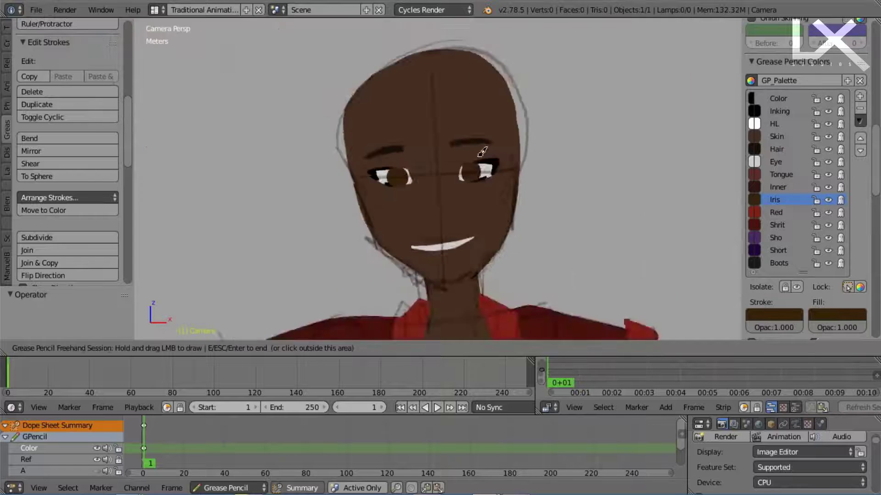
scroll(505, 138, up, 4)
scroll(459, 201, down, 8)
scroll(440, 220, up, 8)
Step: Select the Inking palette color and draw a black pupil with shading across the upper iris in both eyes
click(783, 124)
click(780, 111)
scroll(494, 128, up, 1)
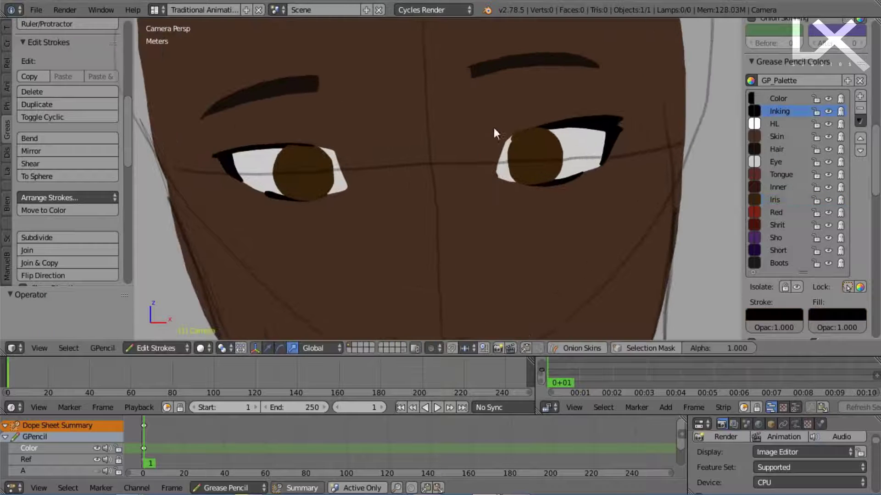
key(d)
mouse_move(514, 148)
mouse_down()
mouse_move(536, 143)
mouse_move(529, 144)
mouse_move(537, 143)
mouse_move(532, 161)
mouse_move(555, 141)
mouse_move(514, 145)
mouse_up()
key(ctrl+z)
key(ctrl+z)
key(ctrl+z)
mouse_move(277, 172)
mouse_down()
mouse_move(294, 162)
mouse_move(283, 161)
mouse_up()
mouse_move(299, 170)
ctrl+middle_down()
mouse_move(299, 200)
mouse_move(262, 263)
ctrl+middle_up()
scroll(466, 242, up, 6)
Step: Select the iris and pupil strokes of the eye on the drawing's right side and shift them outward along X
key(Escape)
right_click(542, 175)
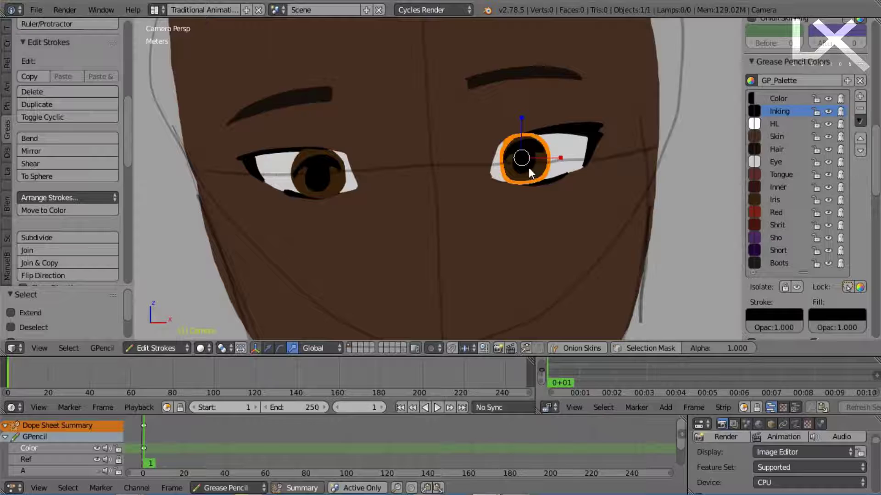
key(c)
click(528, 158)
key(Escape)
key(g)
key(x)
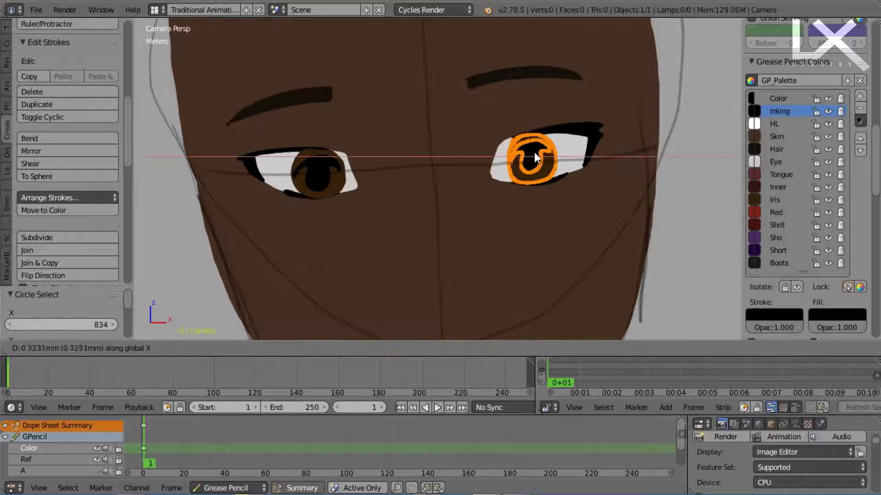
click(561, 173)
key(a)
scroll(565, 155, down, 5)
scroll(522, 187, up, 5)
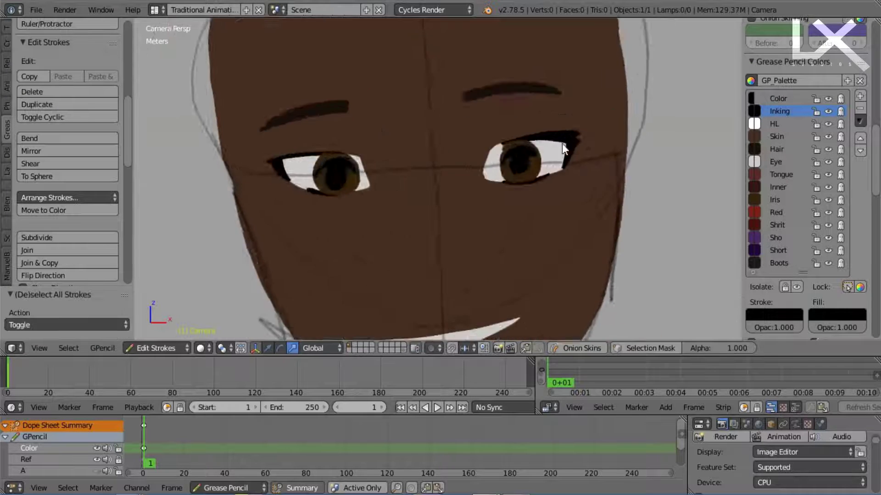
scroll(455, 218, down, 5)
scroll(500, 160, up, 5)
Step: Select the Shrit palette color and add fills along both sides of the shirt's chest to round the bust
scroll(418, 247, down, 6)
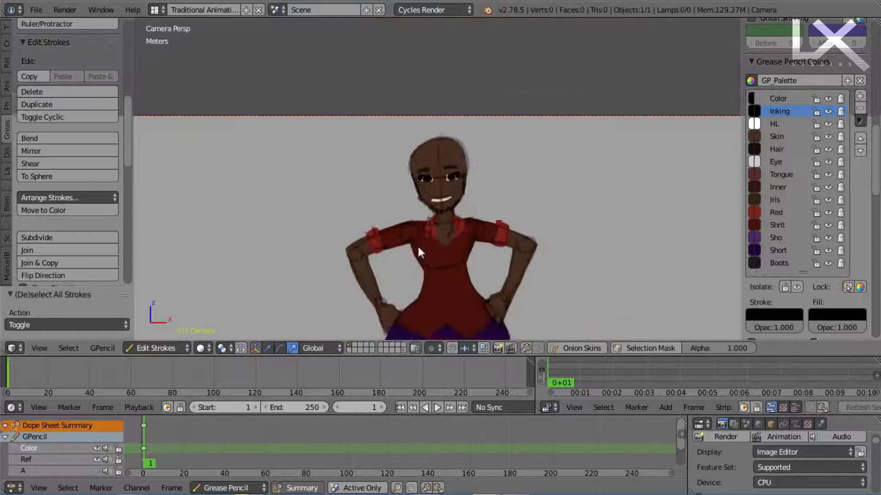
scroll(417, 247, up, 7)
click(778, 228)
key(d)
drag(389, 202, 409, 240)
drag(571, 182, 546, 235)
scroll(466, 202, down, 7)
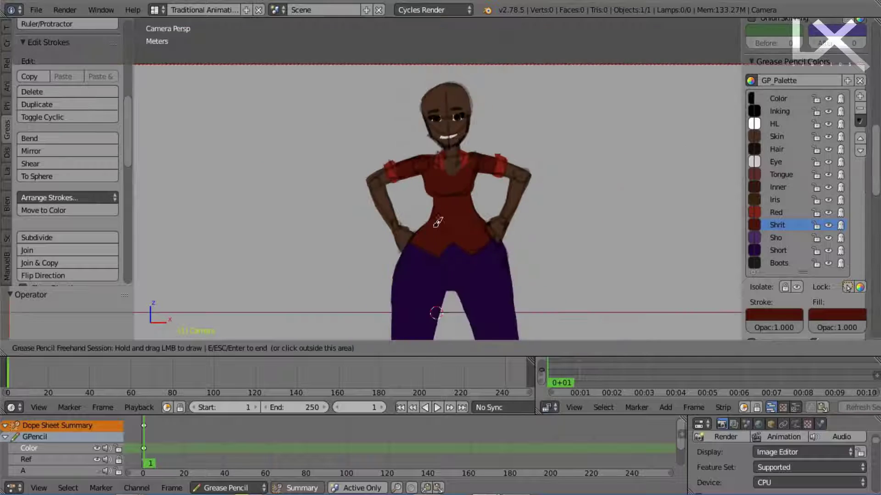
Step: Select the Hair palette color and fill the hairline and top of the head down to both temples
key(Escape)
click(783, 150)
scroll(453, 173, up, 6)
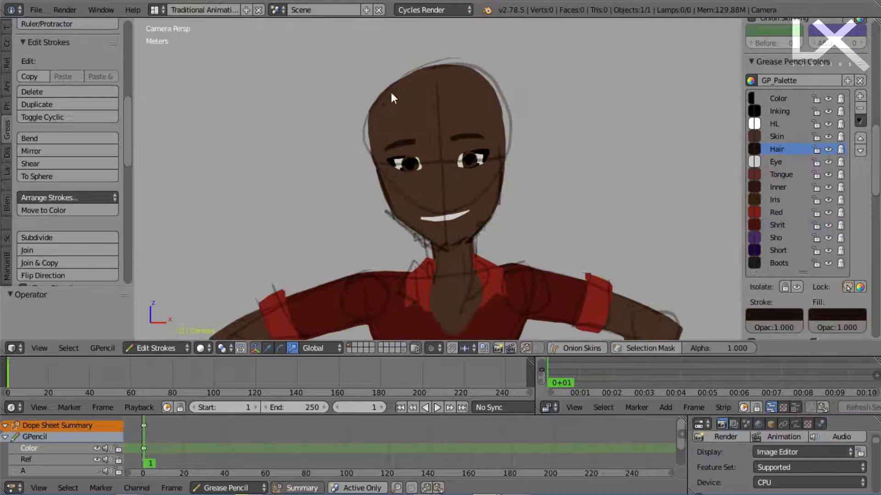
drag(383, 110, 436, 105)
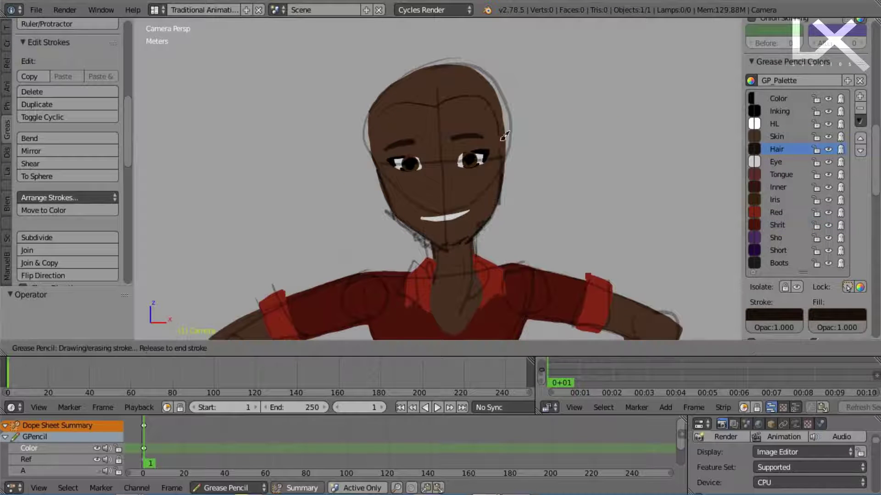
mouse_move(504, 162)
mouse_down()
mouse_move(377, 80)
mouse_move(377, 166)
mouse_move(385, 108)
mouse_up()
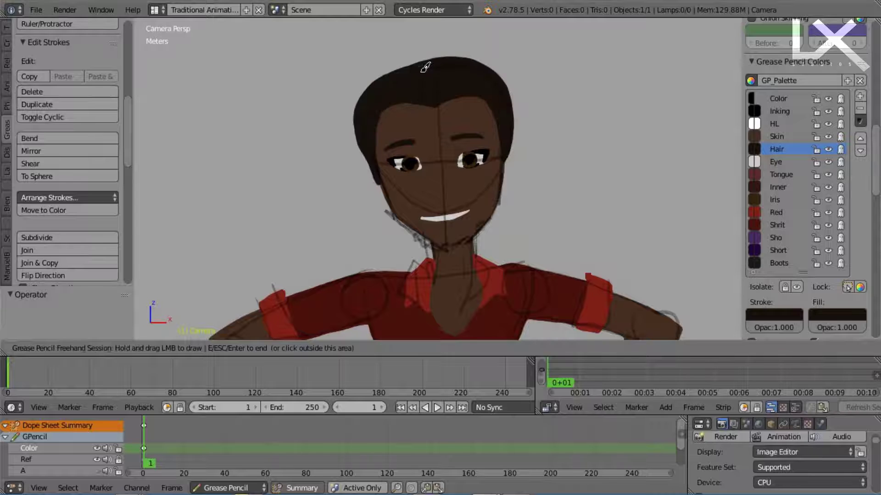
Step: Fill large, wavy-edged afro volumes on both sides and over the top of the head
shift+middle_drag(423, 69, 425, 115)
mouse_move(323, 115)
mouse_down()
mouse_move(311, 141)
mouse_move(347, 227)
mouse_move(381, 202)
mouse_move(355, 57)
mouse_move(323, 113)
mouse_up()
mouse_move(453, 25)
mouse_down()
mouse_move(532, 74)
mouse_move(567, 187)
mouse_up()
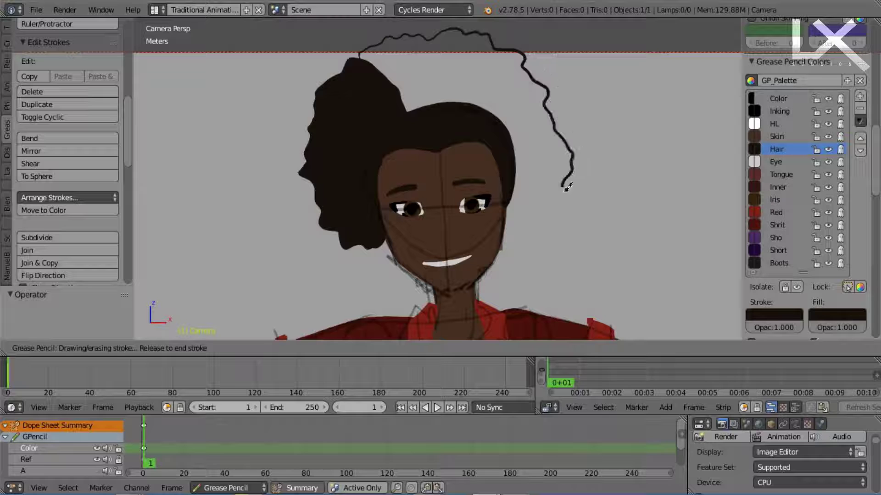
drag(504, 144, 504, 145)
scroll(458, 143, down, 3)
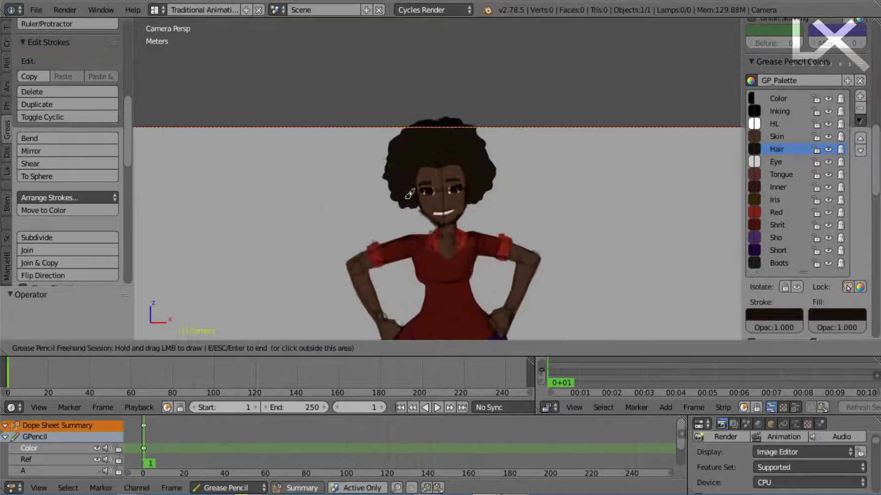
Step: Extend the afro's wavy lower edge down to the jaw on both sides of the face
scroll(332, 152, up, 6)
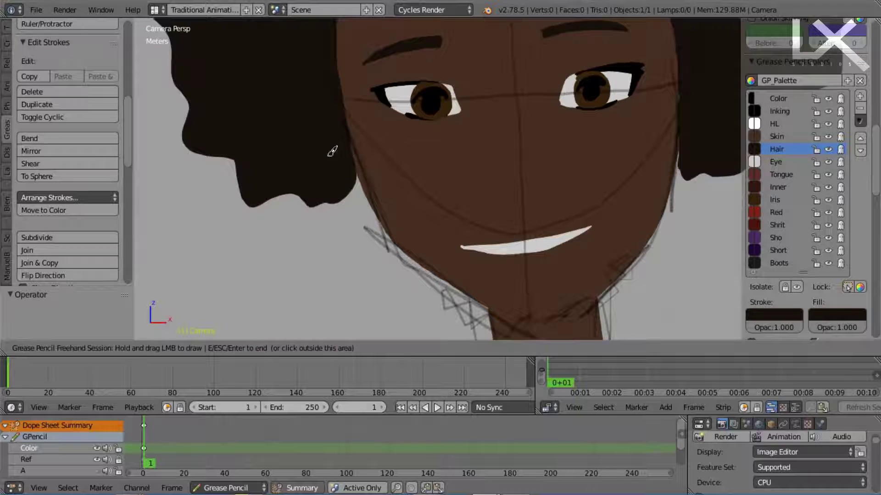
drag(332, 151, 383, 207)
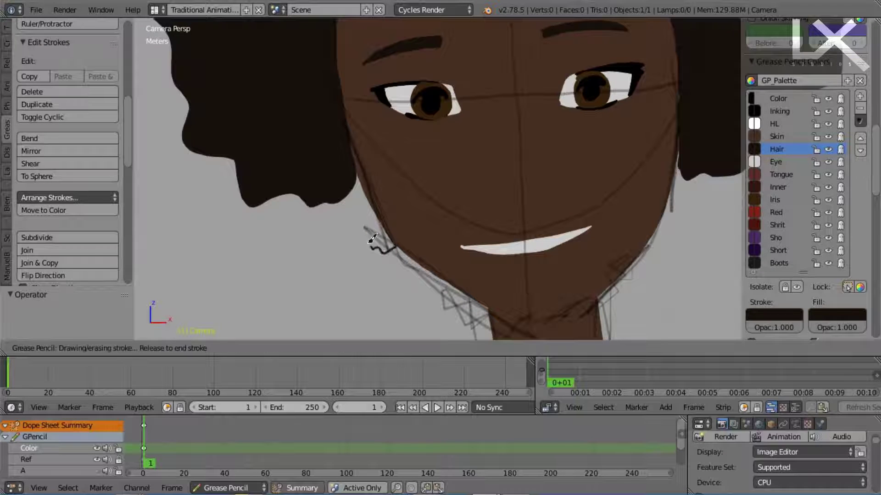
mouse_move(369, 243)
mouse_down()
mouse_move(291, 193)
mouse_move(321, 154)
mouse_up()
shift+middle_drag(636, 159, 555, 175)
scroll(553, 176, down, 1)
drag(564, 186, 549, 235)
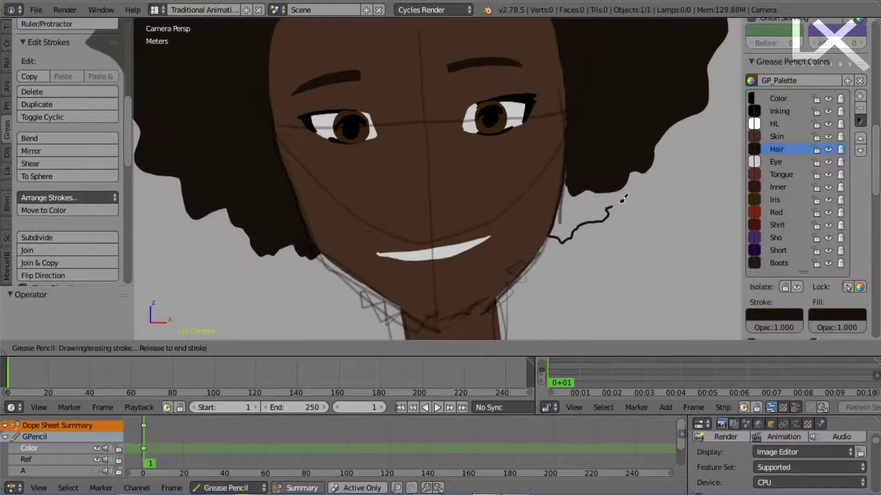
drag(624, 198, 625, 198)
scroll(624, 198, down, 5)
scroll(457, 209, up, 2)
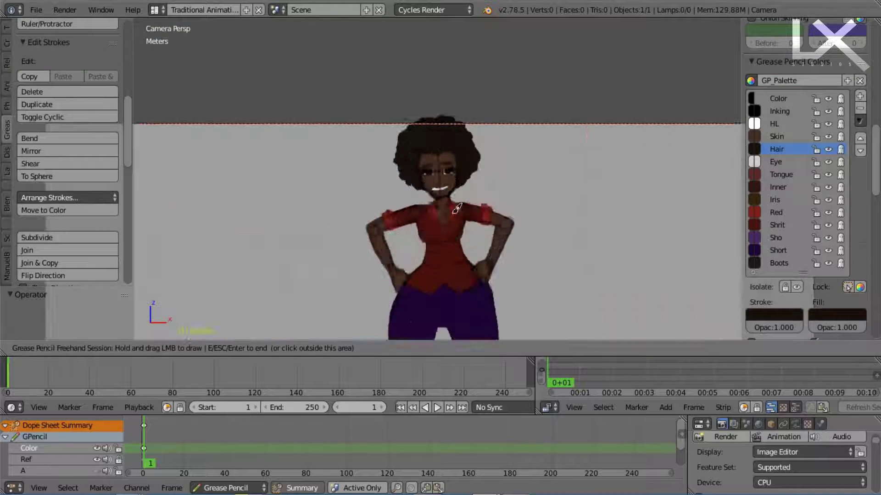
scroll(457, 208, up, 10)
Step: Add a new grease pencil layer and place it between the Color and Ref layers
key(Escape)
drag(872, 157, 872, 92)
click(794, 118)
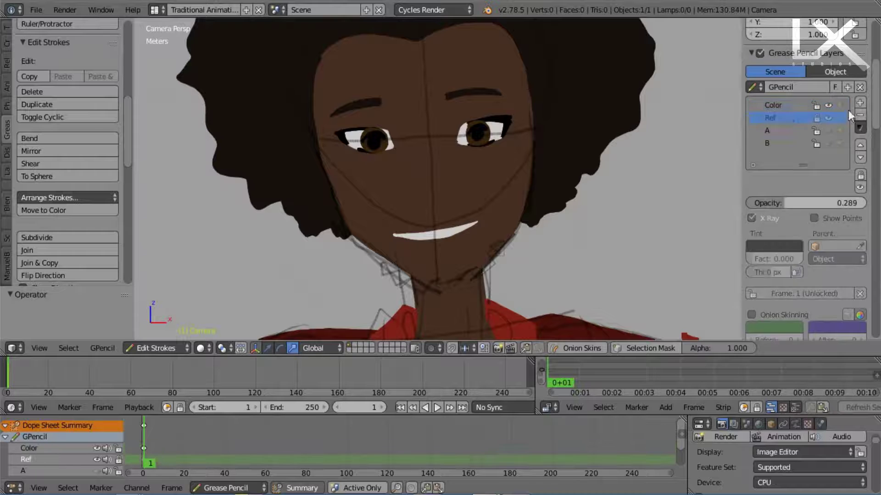
click(860, 102)
click(860, 145)
click(860, 144)
click(860, 145)
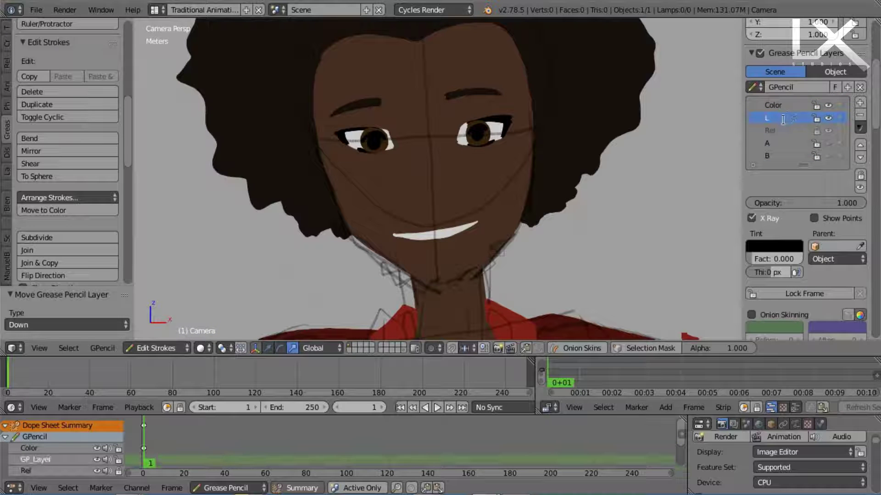
Step: Select the strokes of the whole character and scale them down to fit within the camera frame
scroll(488, 196, down, 5)
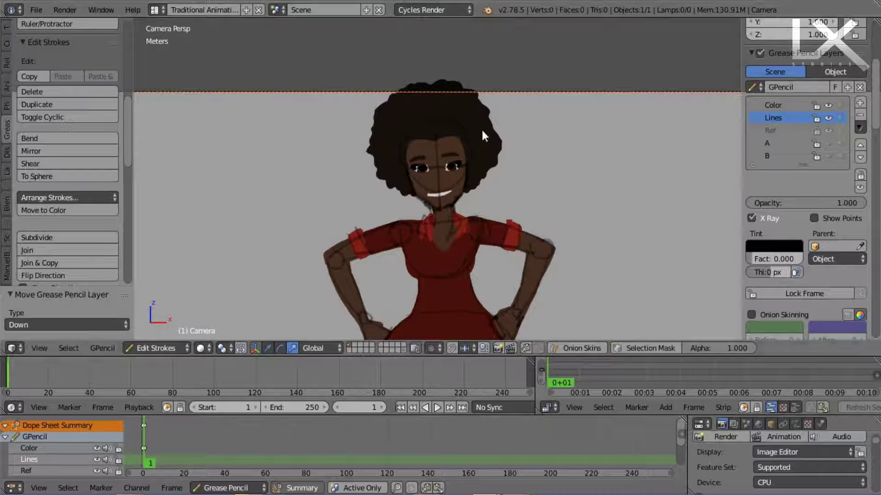
key(ctrl+space)
click(494, 156)
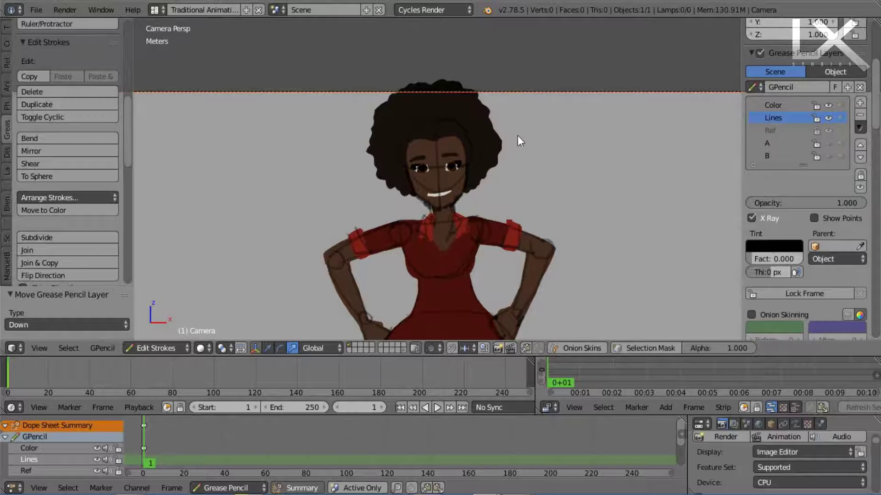
key(Home)
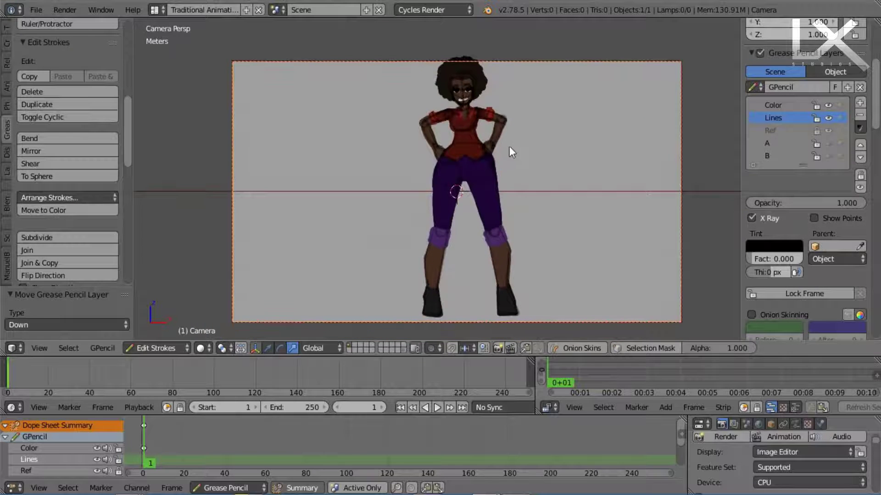
key(a)
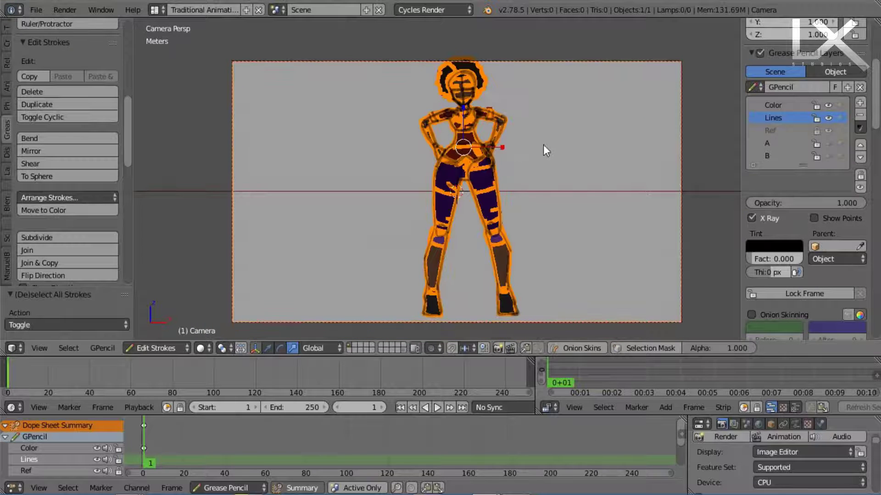
key(s)
click(555, 155)
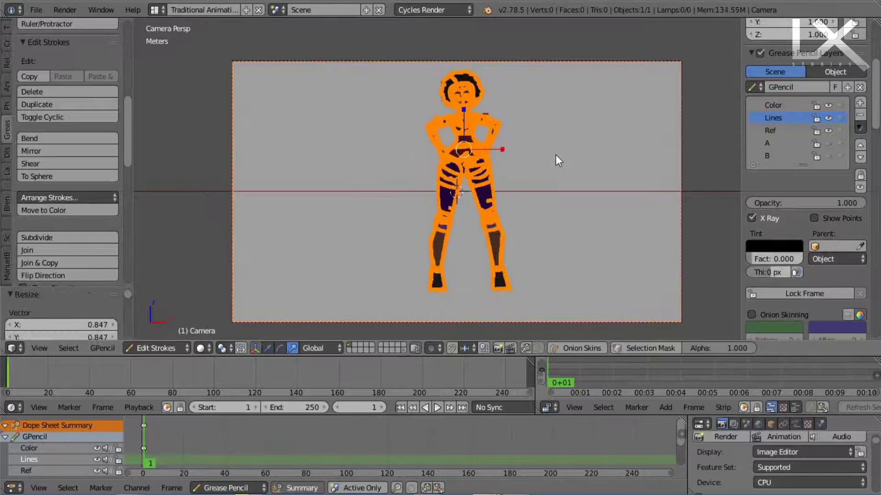
key(s)
click(563, 166)
Step: Move the scaled character down along the Z axis and deselect all strokes
key(g)
key(z)
click(559, 172)
key(a)
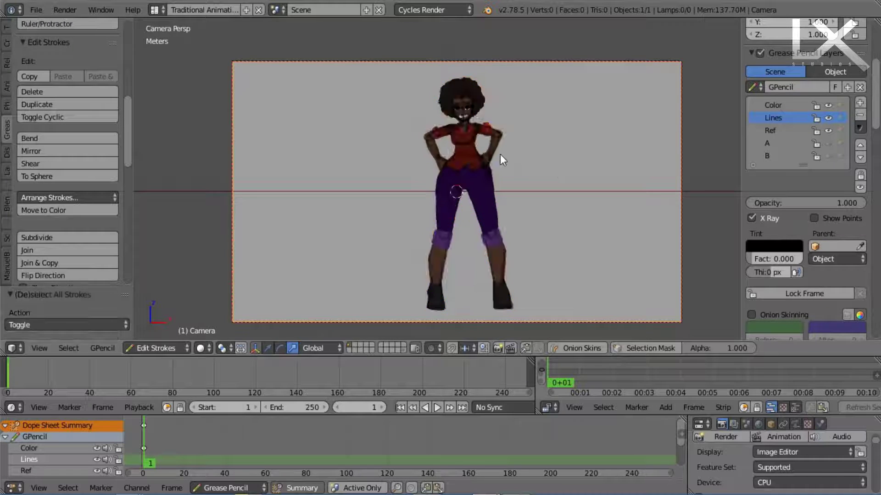
Step: Toggle the Ref layer's visibility to check the colored character without the sketch
scroll(500, 154, up, 8)
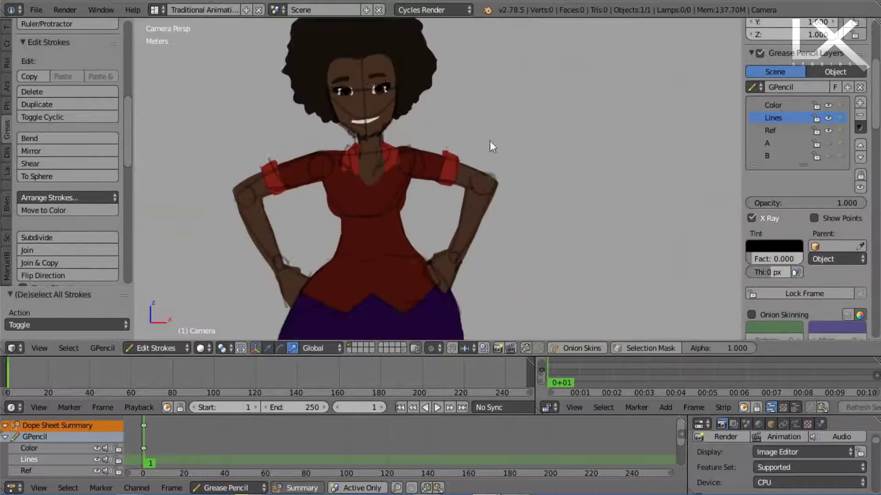
scroll(490, 142, down, 1)
shift+middle_drag(490, 142, 536, 155)
click(828, 131)
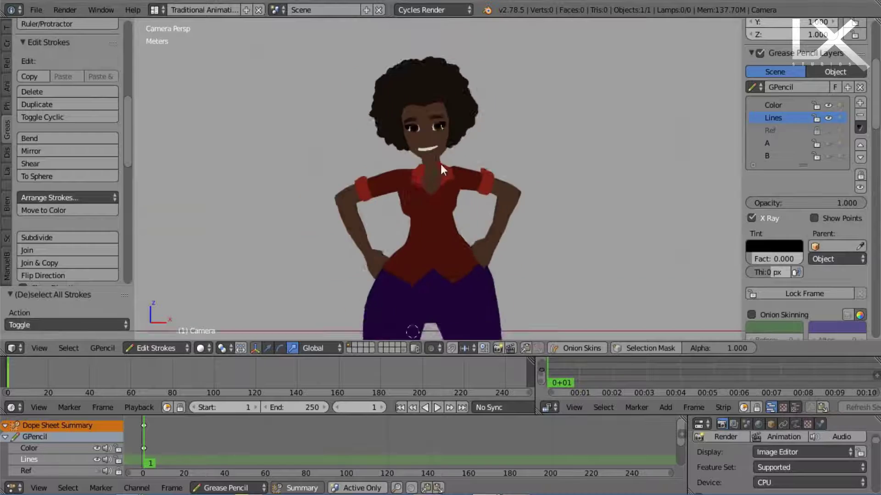
scroll(436, 198, down, 5)
scroll(434, 192, up, 6)
scroll(440, 202, up, 1)
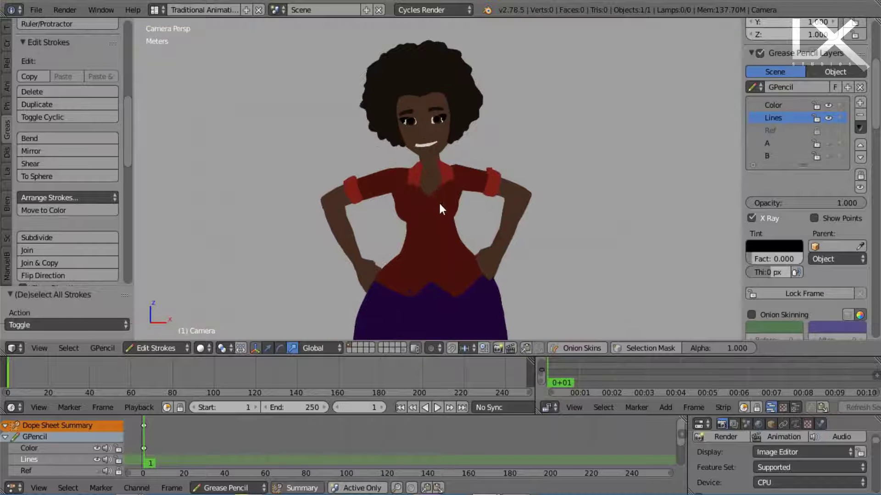
scroll(455, 138, up, 2)
click(827, 131)
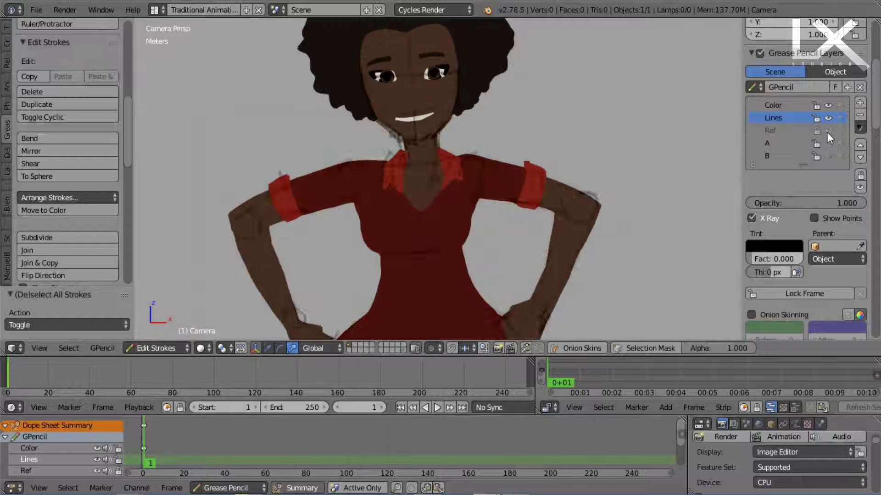
click(819, 130)
click(827, 131)
scroll(445, 104, up, 3)
shift+middle_drag(444, 104, 477, 214)
Step: Make Lines the active layer, lock the Color layer and show the Ref layer
click(783, 107)
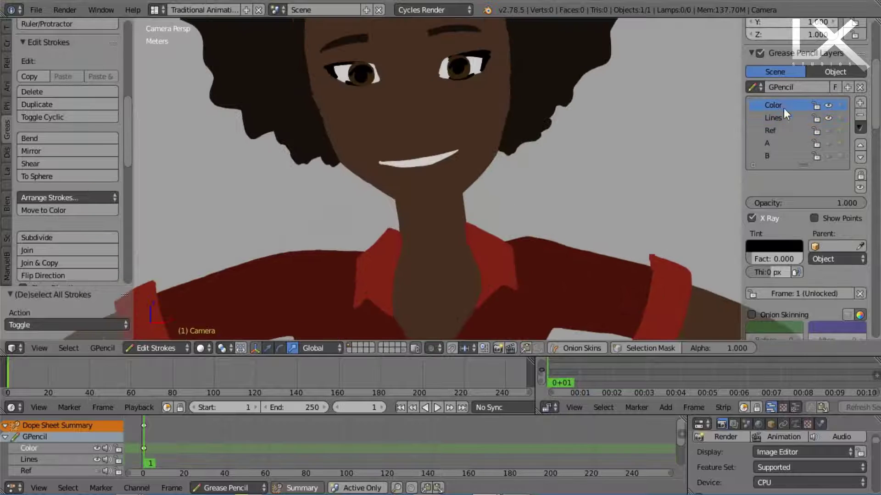
click(784, 118)
click(816, 105)
drag(872, 129, 871, 157)
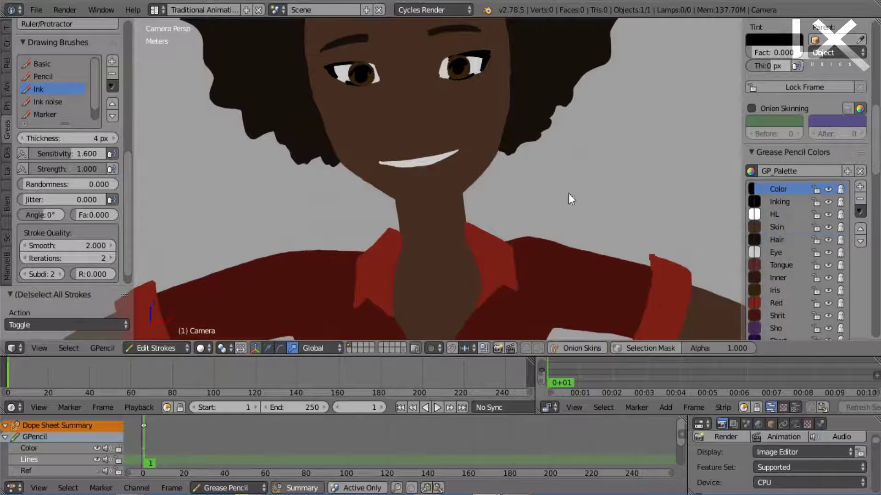
scroll(568, 194, up, 3)
scroll(780, 137, up, 6)
click(828, 166)
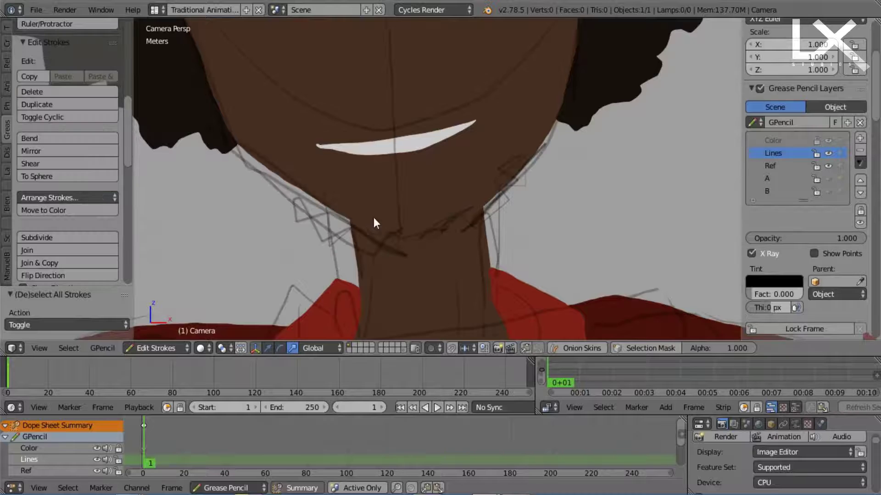
Step: Draw the black chin line where the jaw crosses the neck, undoing and redrawing the first attempt
drag(340, 231, 371, 226)
drag(435, 233, 439, 231)
key(ctrl+z)
drag(343, 224, 344, 224)
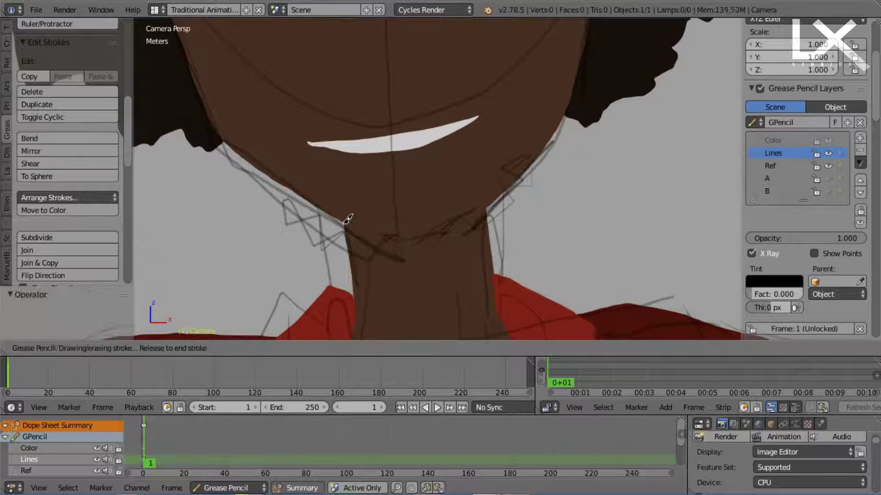
drag(442, 227, 485, 206)
Step: Draw the nose with a curved bridge line beside the eye, a tip mark, a base line and both nostrils
scroll(497, 187, down, 3)
shift+middle_drag(397, 143, 395, 200)
scroll(395, 200, up, 2)
mouse_move(372, 178)
mouse_down()
mouse_move(404, 174)
mouse_move(379, 144)
mouse_up()
shift+middle_drag(385, 140, 400, 203)
drag(333, 78, 361, 144)
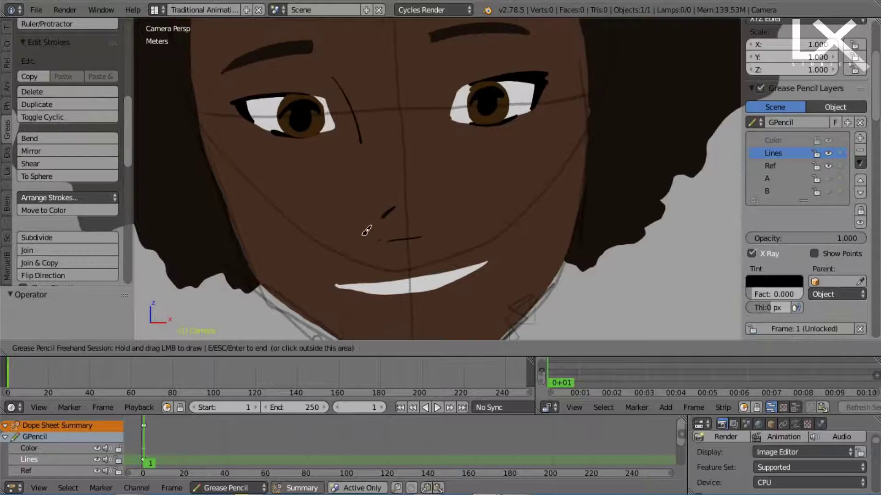
drag(362, 237, 374, 242)
mouse_move(438, 213)
mouse_down()
mouse_move(444, 225)
mouse_move(436, 231)
mouse_up()
Step: Draw short marks at both mouth corners and a lower lip line beneath the smile
shift+middle_drag(370, 266, 367, 207)
scroll(367, 207, up, 1)
drag(315, 233, 314, 242)
drag(487, 200, 497, 212)
drag(381, 267, 438, 259)
Step: Draw thin eyelid crease lines above both eyes
scroll(444, 197, down, 3)
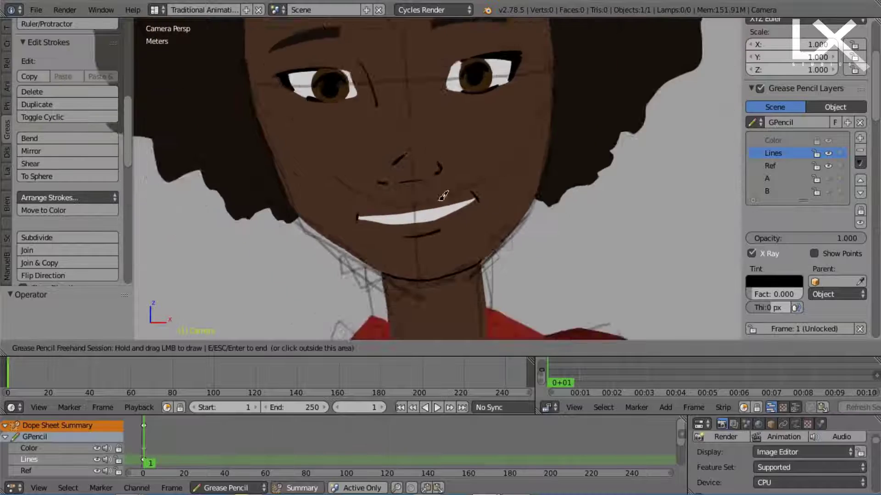
shift+middle_drag(471, 26, 469, 123)
scroll(470, 123, up, 2)
drag(435, 176, 491, 158)
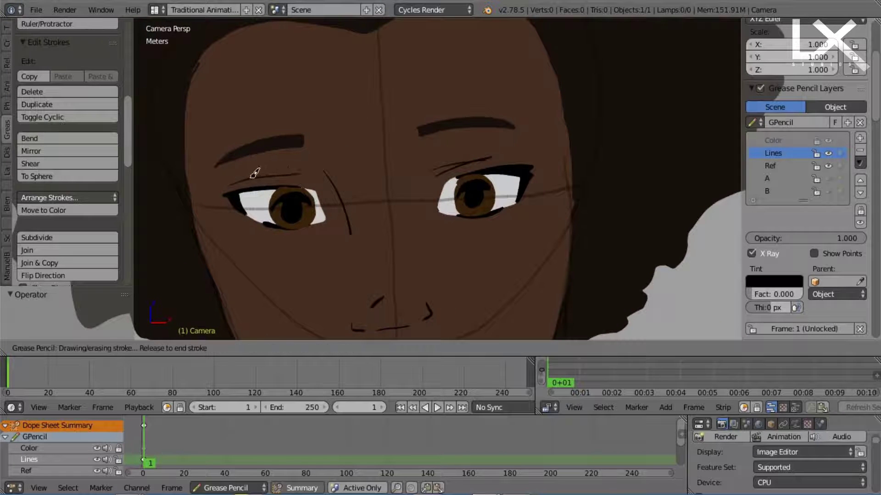
drag(251, 177, 289, 167)
Step: Draw a curved fold line down each side of the red shirt collar
scroll(366, 148, down, 3)
mouse_move(413, 316)
shift+middle_down()
mouse_move(424, 143)
mouse_move(444, 94)
shift+middle_up()
scroll(444, 94, up, 4)
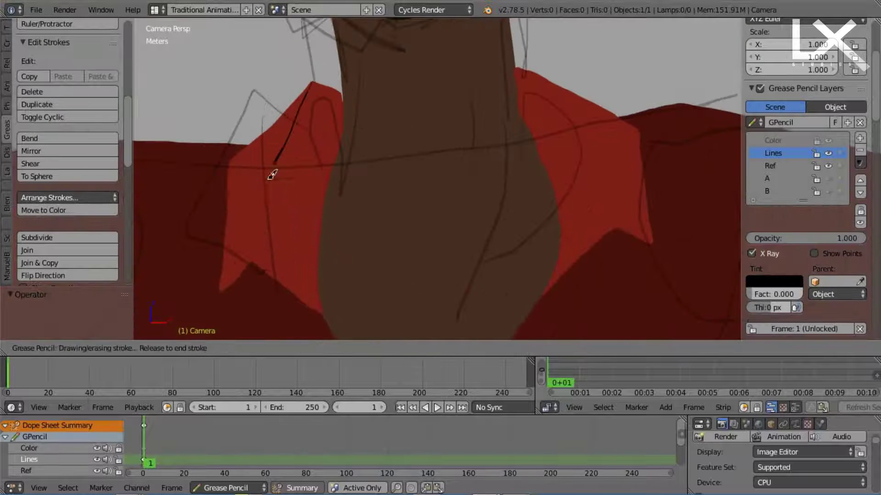
drag(271, 176, 253, 262)
mouse_move(522, 65)
mouse_down()
mouse_move(609, 212)
mouse_move(610, 229)
mouse_up()
Step: Draw the two collarbone lines on the skin between the collar flaps
scroll(354, 192, down, 1)
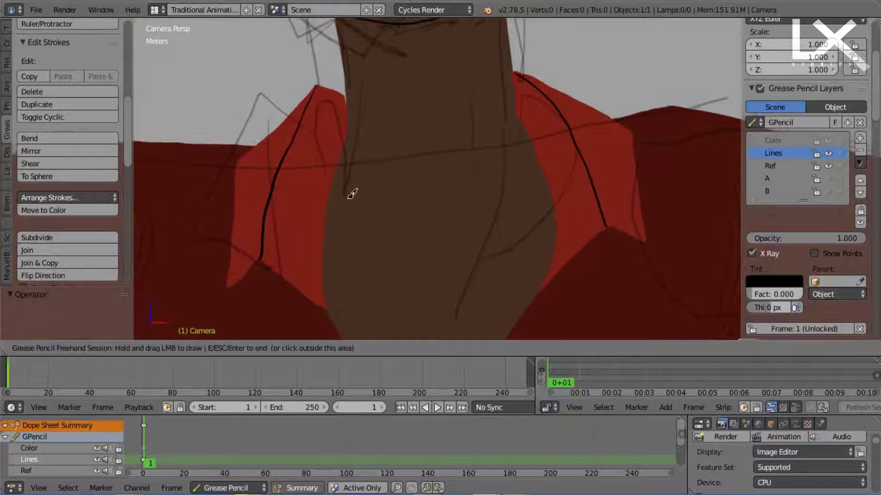
drag(327, 208, 428, 239)
drag(522, 192, 542, 184)
scroll(385, 285, down, 4)
Step: Try to draw curved lines under the bust and a small crease at the lower point of the neckline
shift+middle_drag(385, 285, 410, 112)
scroll(467, 143, up, 2)
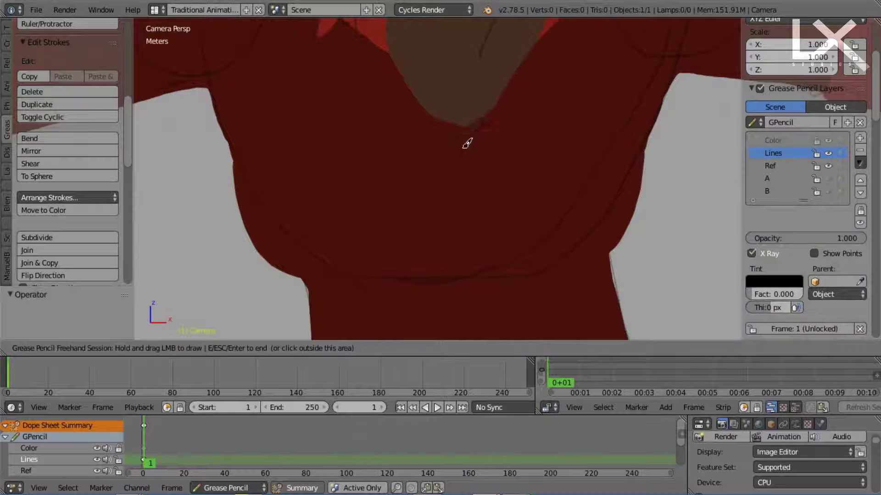
mouse_move(377, 278)
mouse_down()
mouse_move(488, 255)
mouse_move(592, 264)
mouse_up()
scroll(507, 167, down, 4)
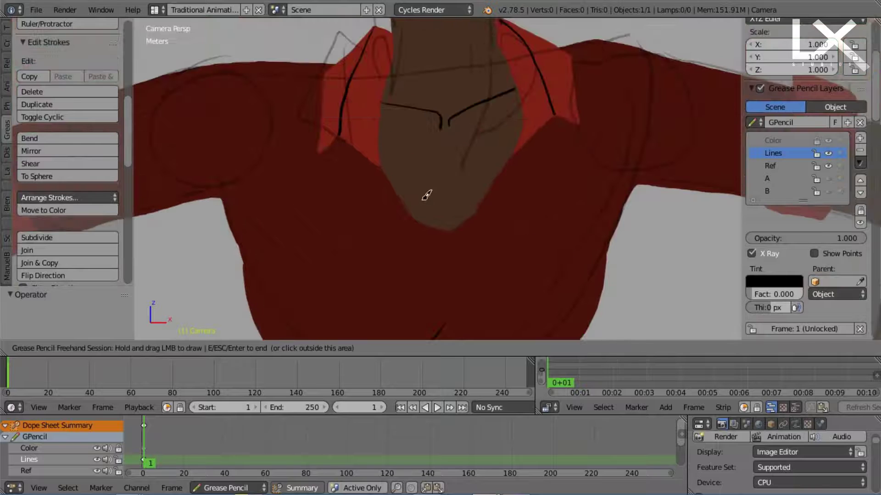
drag(449, 215, 480, 167)
scroll(466, 173, down, 2)
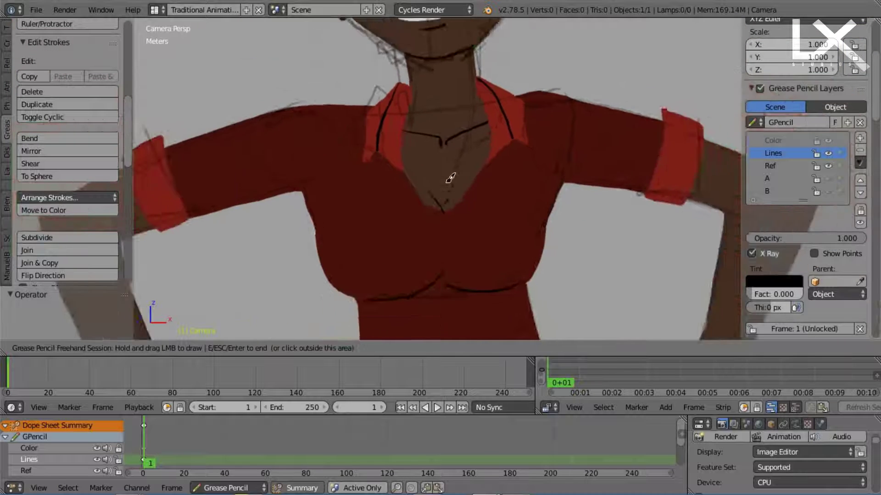
scroll(450, 177, up, 3)
key(ctrl+z)
key(ctrl+z)
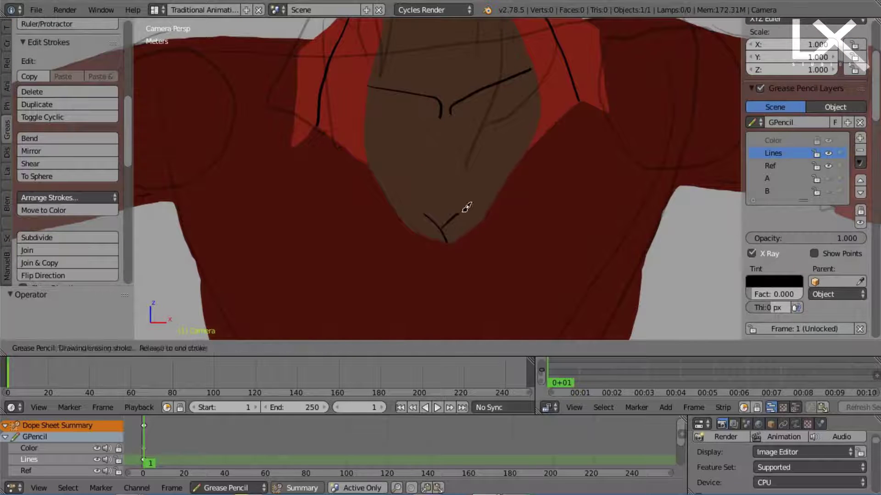
drag(466, 207, 465, 207)
scroll(459, 206, down, 3)
scroll(415, 208, up, 3)
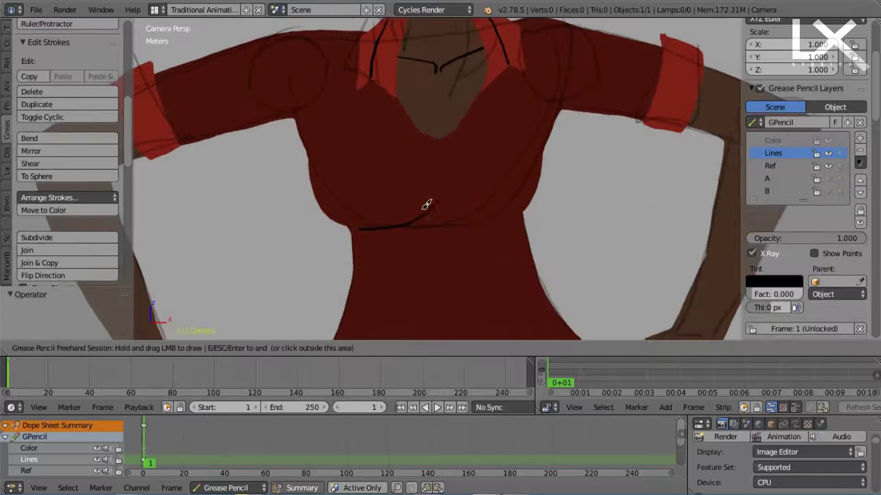
Step: Draw two slanted fold lines under the bust and a small forked crease at the neckline's lower point
drag(405, 218, 406, 218)
scroll(459, 113, up, 2)
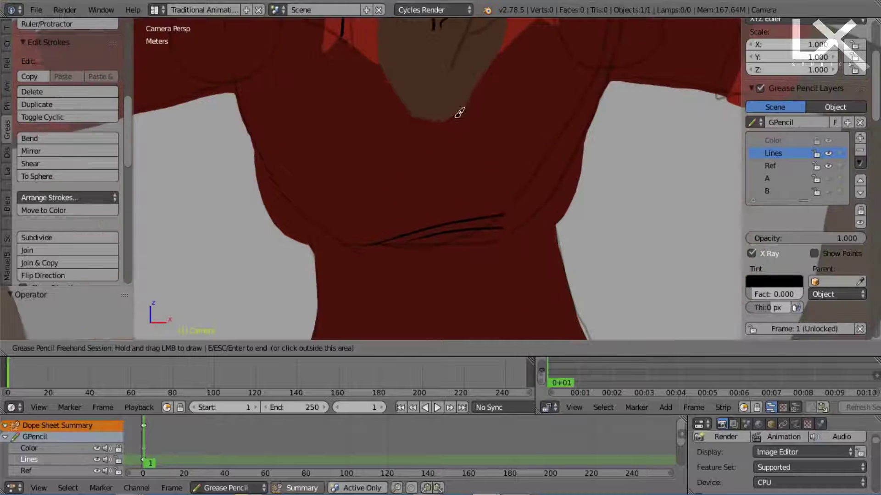
scroll(467, 97, down, 3)
Step: Draw a short line near the elbow of the right-hand arm and two fold lines across the shirt's waist
scroll(320, 198, up, 4)
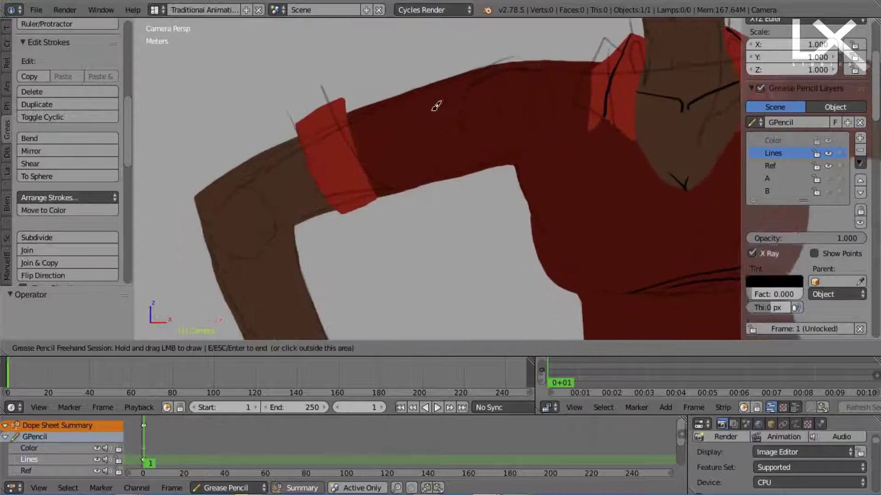
scroll(348, 202, down, 4)
shift+middle_drag(642, 154, 441, 173)
scroll(586, 143, up, 4)
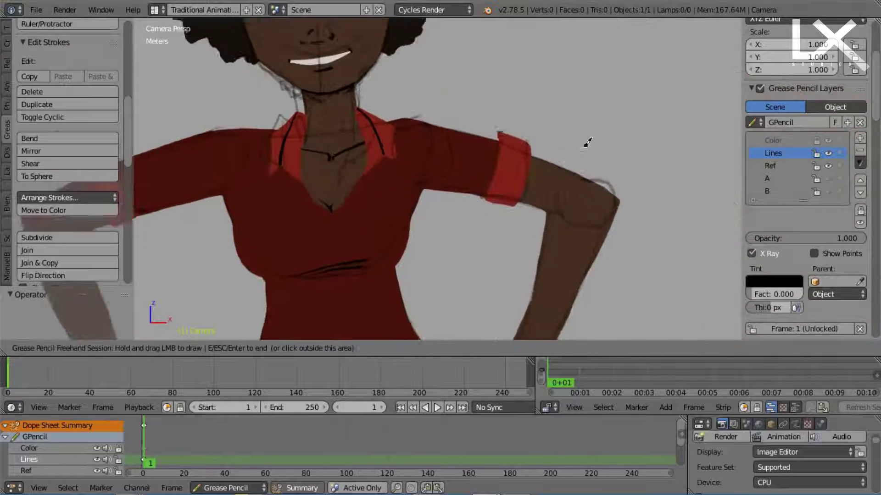
drag(587, 229, 619, 223)
scroll(505, 216, down, 4)
scroll(375, 268, up, 3)
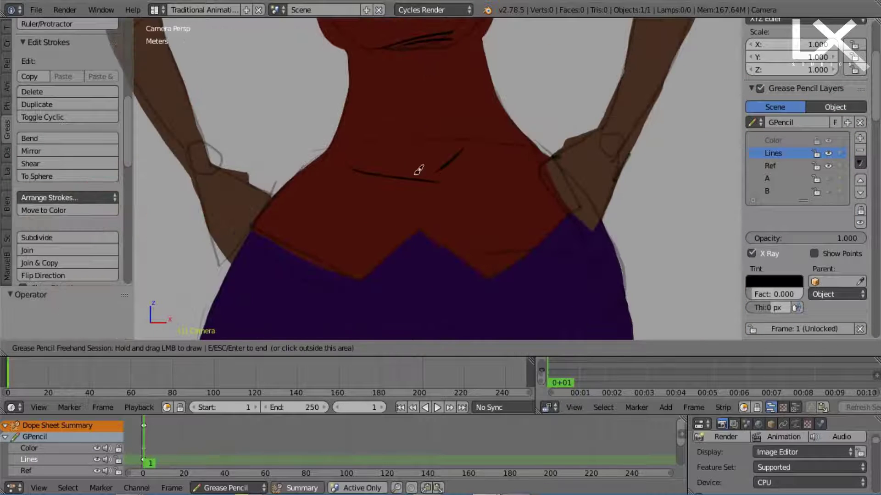
scroll(400, 228, down, 1)
Step: Draw the fly and both pocket lines on the purple trousers
shift+middle_drag(414, 243, 416, 137)
scroll(434, 159, down, 4)
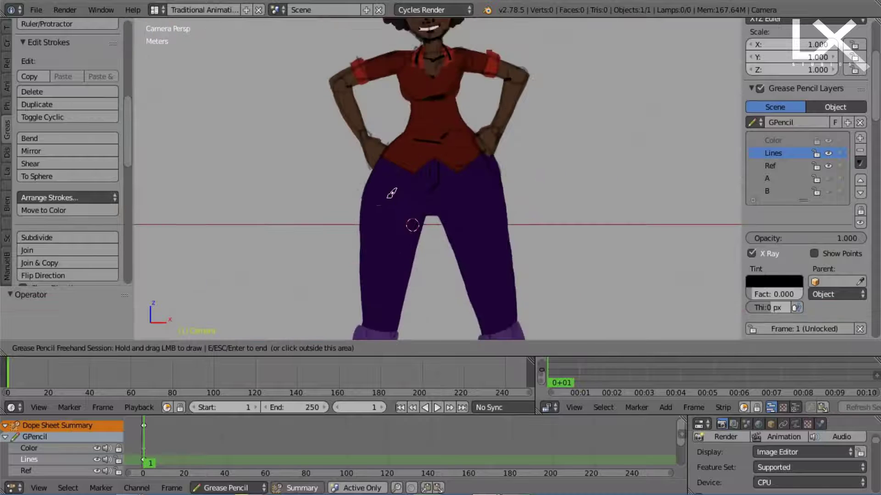
scroll(458, 118, up, 5)
drag(260, 173, 281, 205)
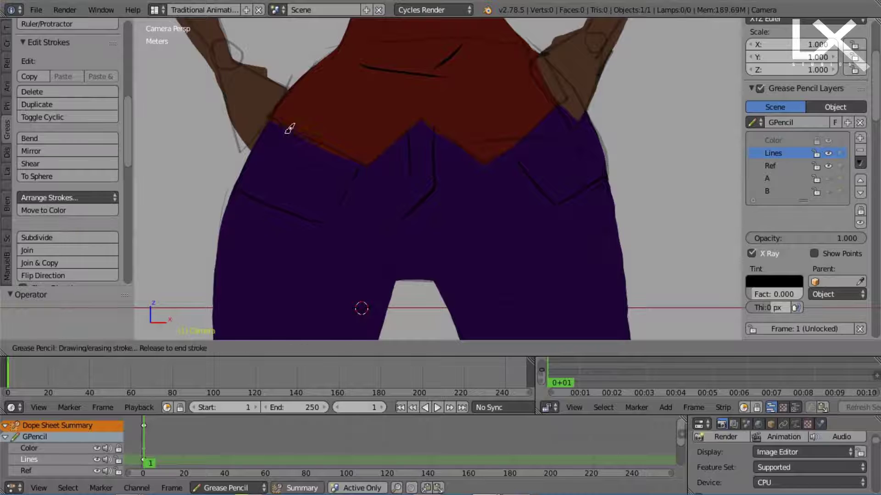
Step: Draw fold lines across both rolled-up purple trouser cuffs
scroll(555, 142, down, 7)
shift+middle_drag(398, 283, 421, 175)
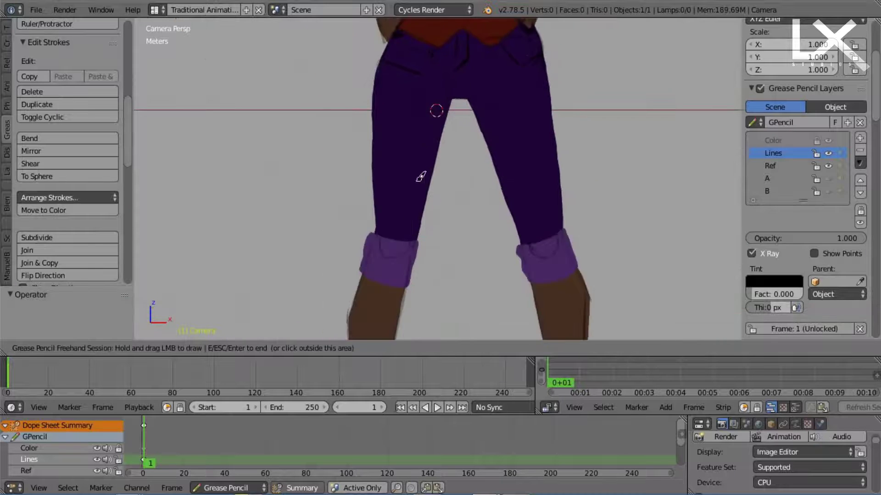
scroll(421, 174, up, 3)
shift+middle_drag(315, 292, 376, 149)
shift+middle_drag(697, 119, 580, 184)
drag(582, 226, 582, 227)
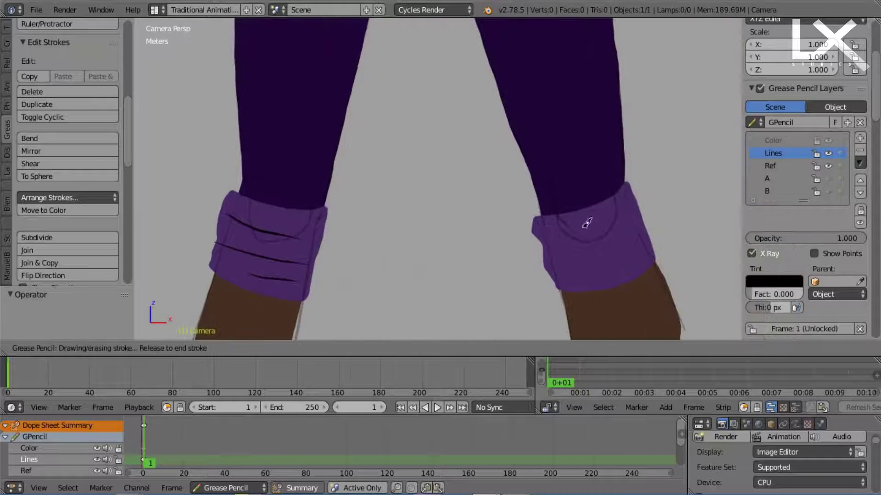
drag(580, 275, 641, 253)
Step: Draw the tongue edges, buckled strap and toe seam on the left-hand black shoe
scroll(613, 178, down, 4)
shift+middle_drag(356, 269, 397, 133)
scroll(397, 133, up, 4)
shift+middle_drag(307, 265, 376, 150)
drag(374, 155, 371, 161)
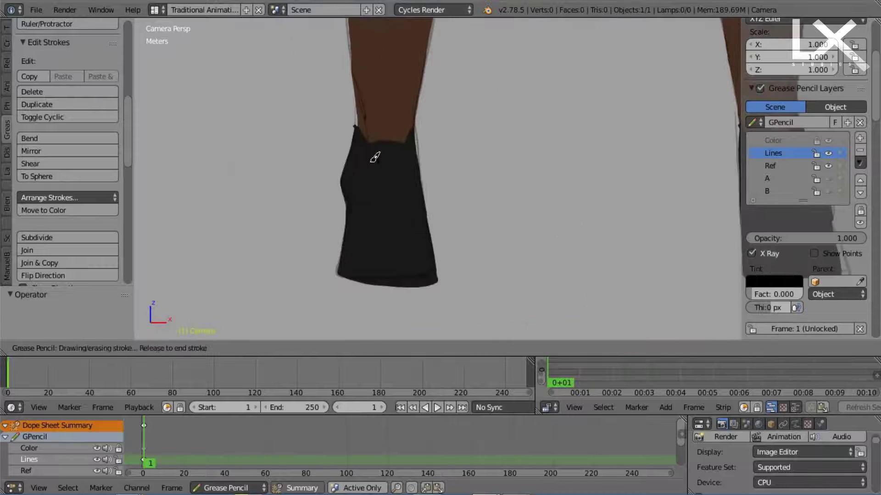
mouse_move(368, 198)
mouse_down()
mouse_move(411, 151)
mouse_move(377, 196)
mouse_move(418, 207)
mouse_move(355, 232)
mouse_move(425, 233)
mouse_up()
Step: Draw the tongue edges, buckled strap and toe seam on the right-hand black shoe
shift+middle_drag(441, 208, 267, 203)
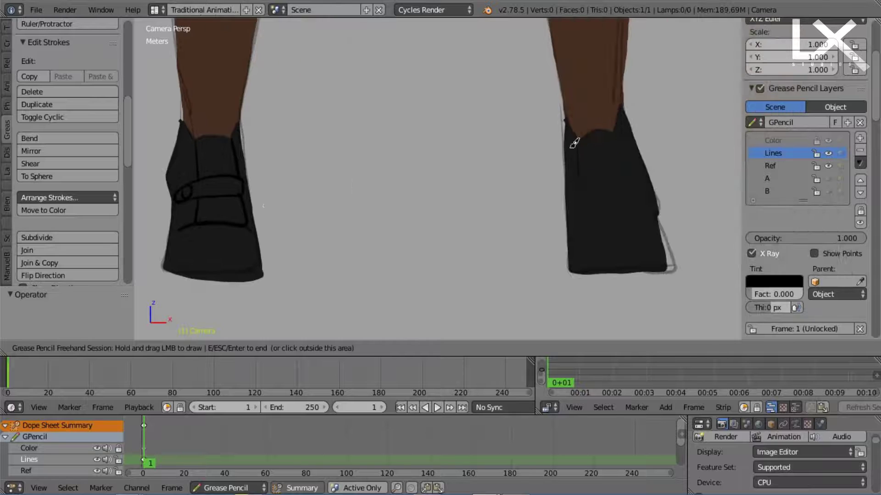
mouse_move(576, 145)
mouse_down()
mouse_move(589, 216)
mouse_move(636, 216)
mouse_up()
mouse_move(586, 165)
mouse_down()
mouse_move(623, 164)
mouse_move(582, 190)
mouse_move(632, 182)
mouse_up()
drag(625, 168, 633, 183)
drag(635, 180, 631, 167)
drag(613, 133, 629, 169)
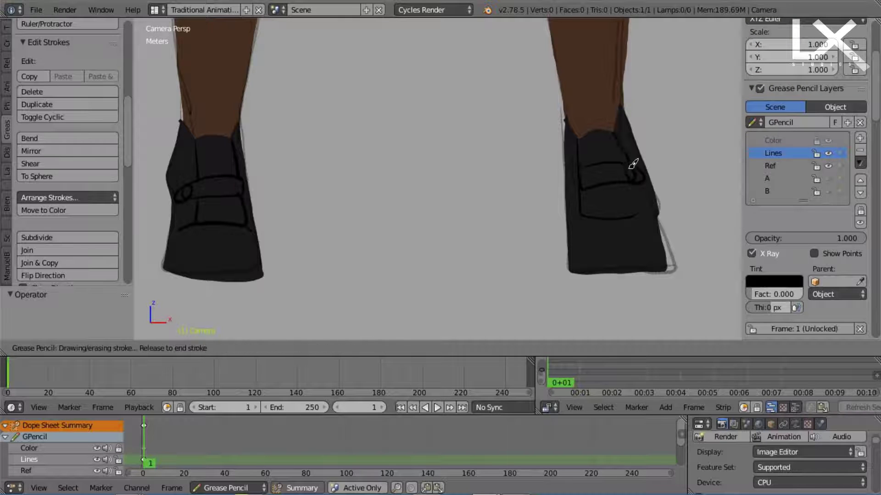
drag(631, 205, 631, 205)
scroll(619, 206, down, 2)
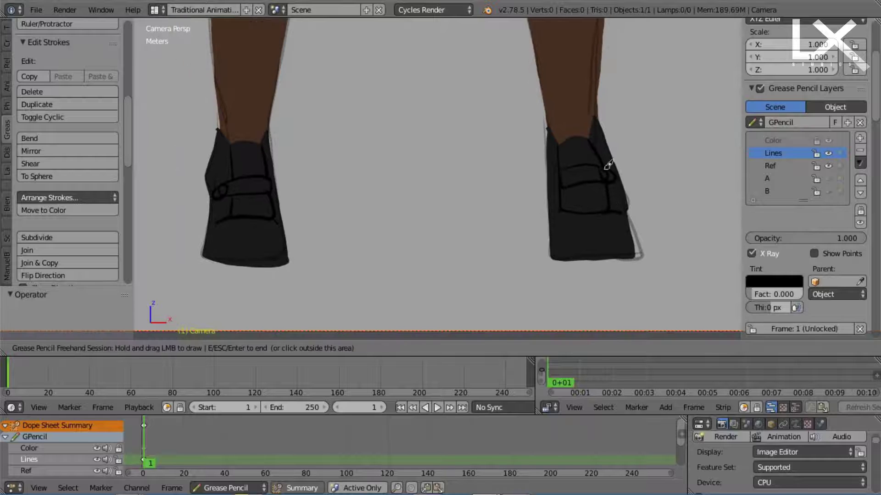
Step: End the line drawing session and hide and lock the Ref layer
scroll(551, 184, down, 3)
shift+middle_drag(516, 152, 509, 275)
shift+middle_drag(496, 96, 477, 294)
scroll(469, 178, up, 2)
shift+middle_drag(470, 179, 459, 293)
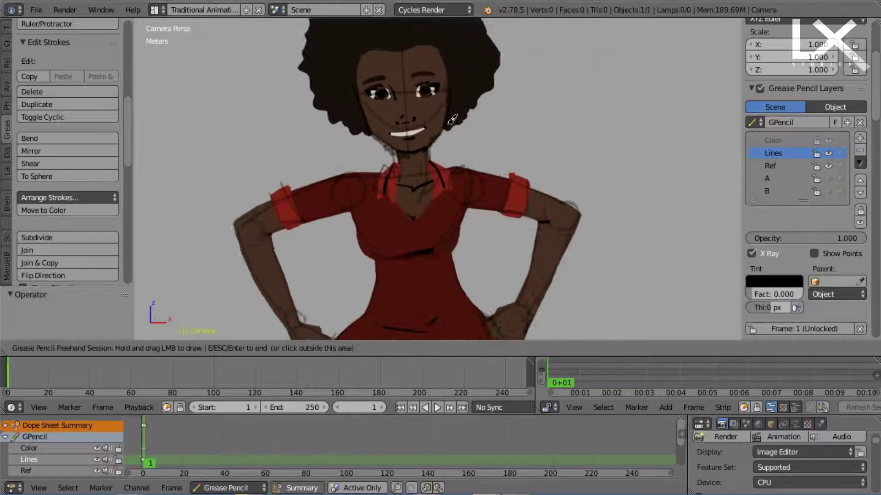
shift+middle_drag(450, 118, 450, 234)
key(Escape)
click(828, 166)
click(816, 166)
Step: Check the inked character without the sketch and lock the Lines layer
scroll(487, 233, down, 8)
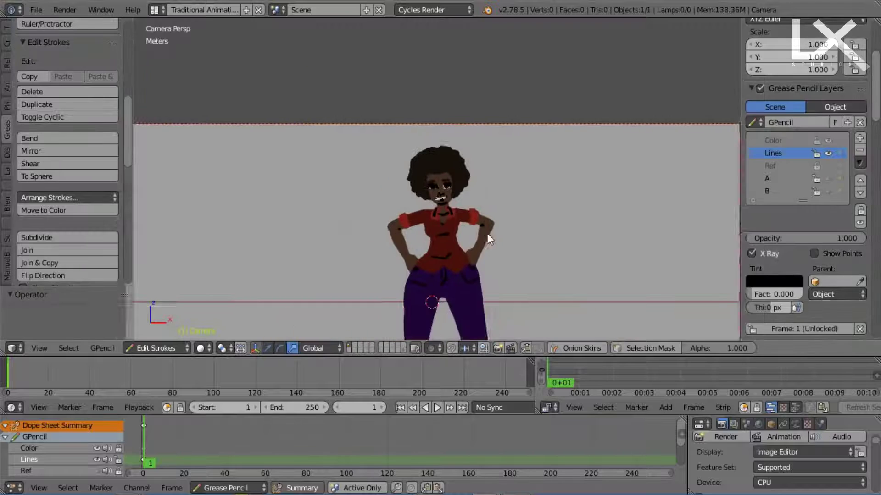
scroll(486, 233, up, 1)
shift+middle_drag(477, 303, 505, 170)
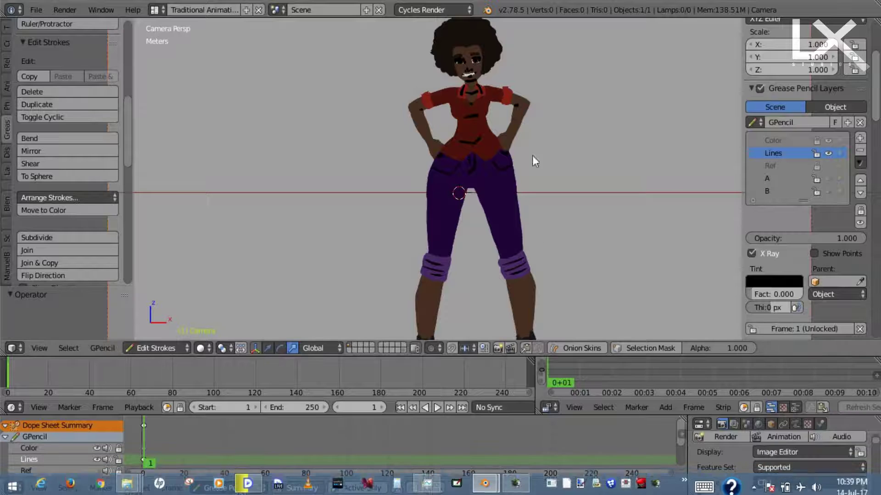
ctrl+middle_drag(547, 148, 518, 133)
shift+middle_drag(520, 111, 489, 221)
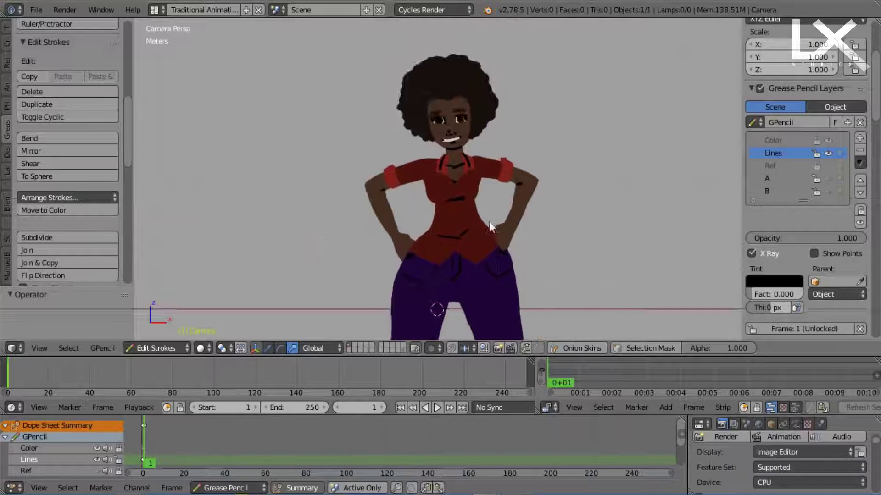
scroll(490, 225, up, 2)
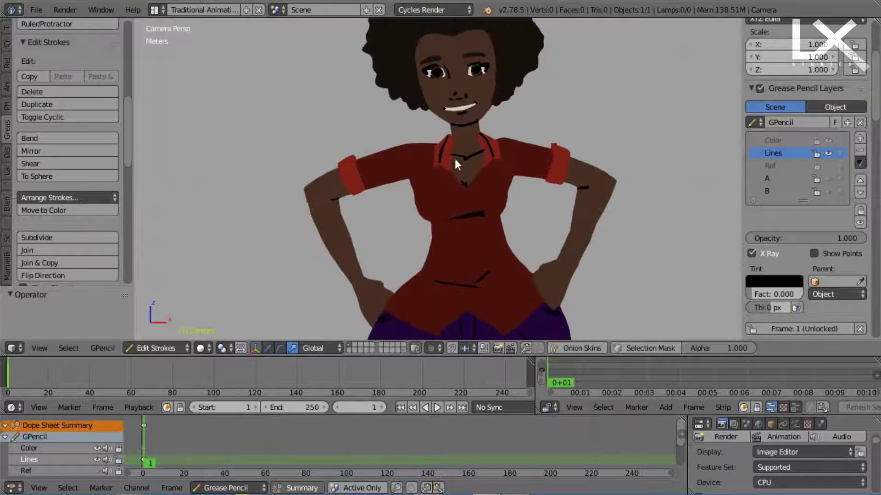
scroll(455, 159, up, 2)
click(817, 154)
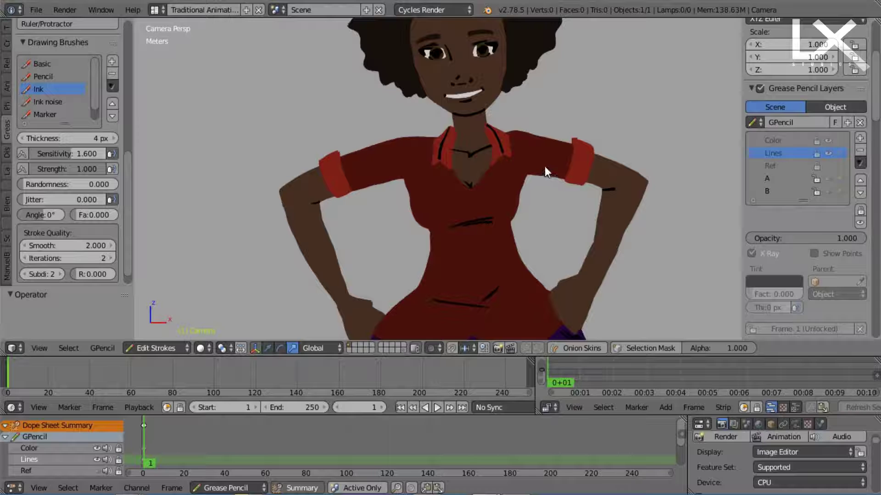
ctrl+middle_drag(549, 129, 535, 156)
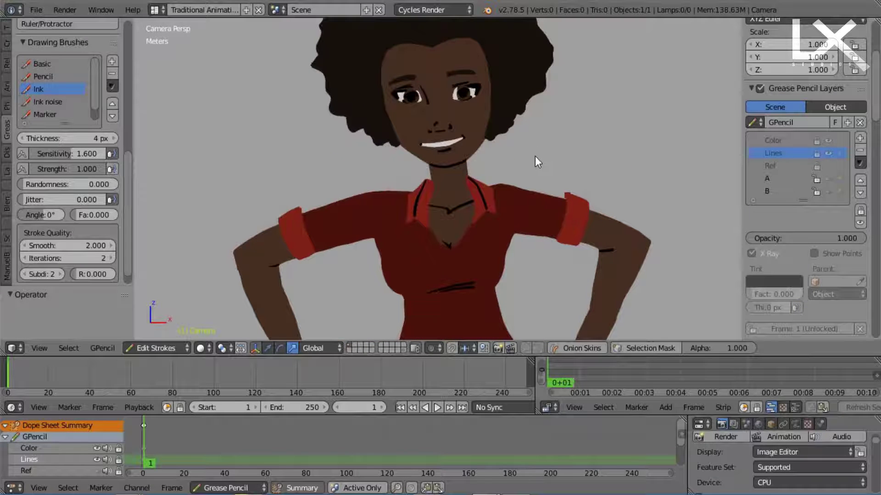
Step: Add a new grease pencil layer and move it up to sit directly below the Color layer
click(861, 138)
click(860, 180)
click(859, 180)
click(859, 180)
click(859, 180)
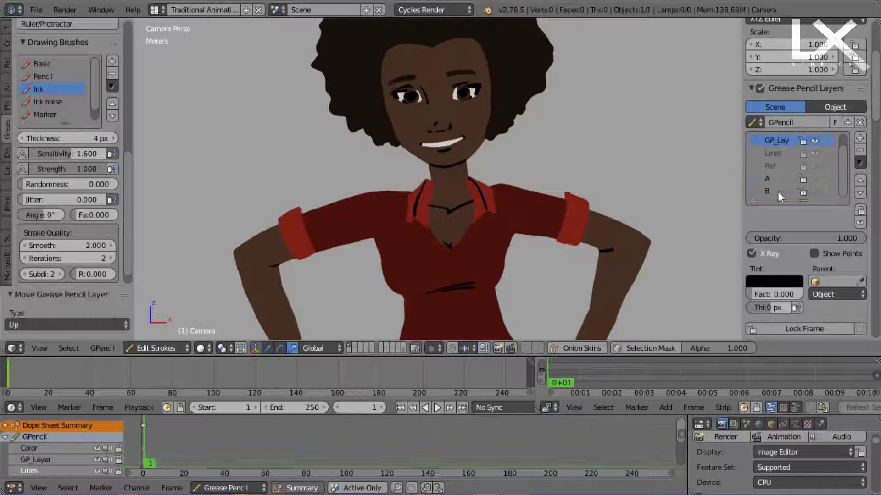
Step: Delete the unused grease pencil layers A and B
click(777, 192)
click(861, 150)
click(860, 151)
Step: Rename the new layer Light and move it below the Lines layer
double_click(780, 152)
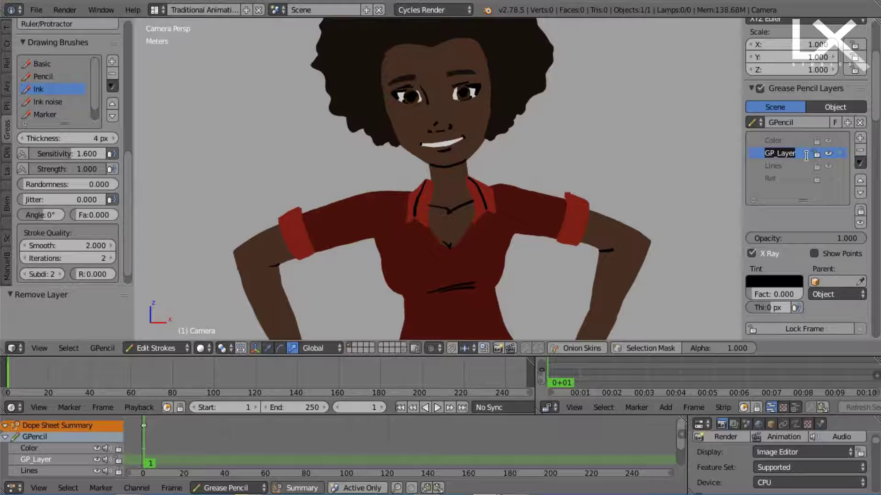
text(H)
key(Return)
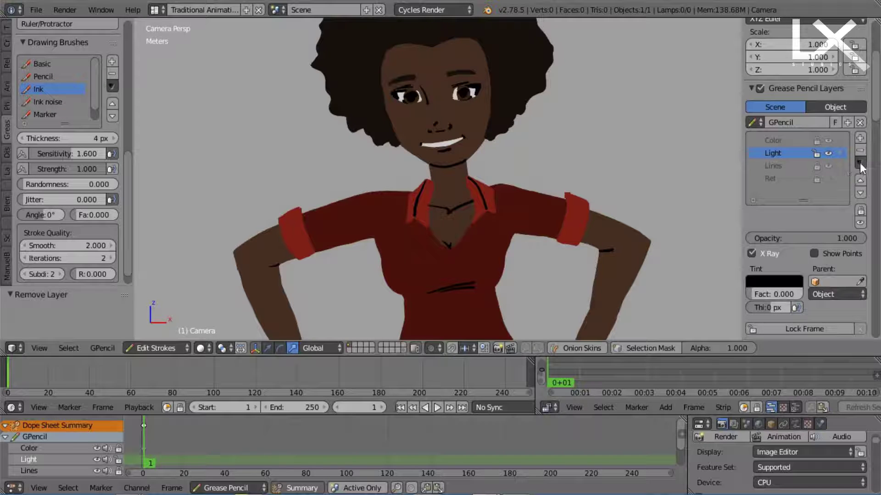
click(860, 193)
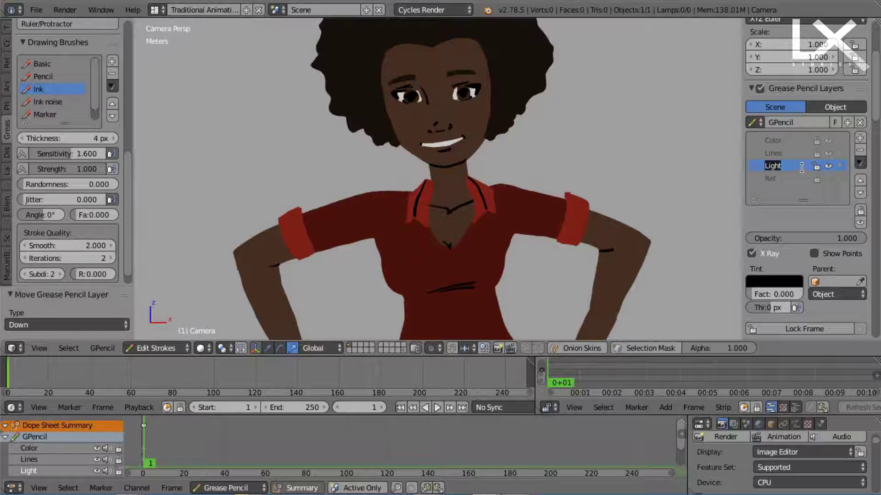
key(Return)
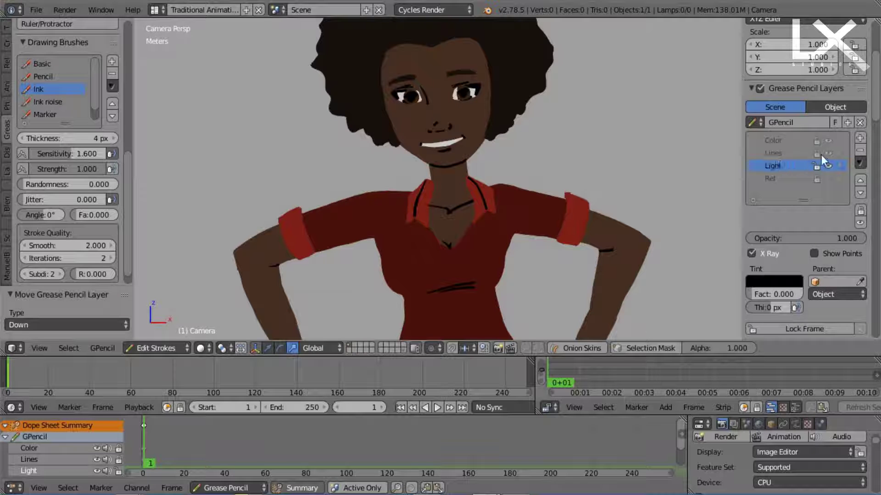
Step: Save the Blender file over the existing one
scroll(431, 163, down, 5)
key(ctrl+s)
click(450, 177)
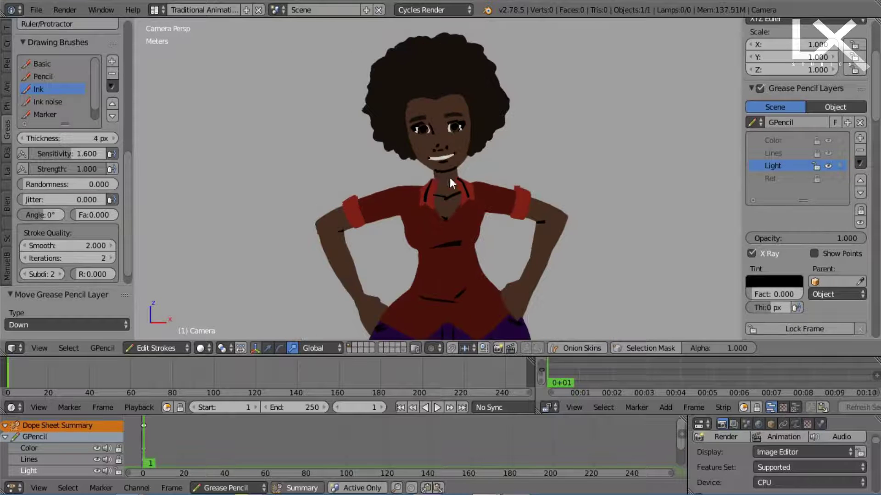
Step: Draw white light shapes along both shoulders and upper arms on the Light layer, using the HL palette colour
scroll(436, 170, up, 2)
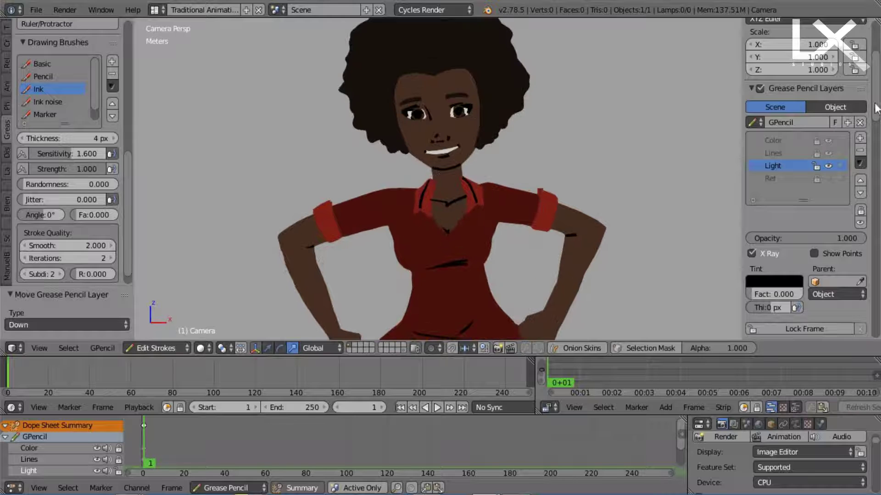
scroll(796, 190, down, 10)
click(789, 200)
scroll(356, 172, up, 2)
shift+middle_drag(356, 172, 461, 143)
key(d)
mouse_move(267, 234)
mouse_down()
mouse_move(259, 249)
mouse_move(268, 268)
mouse_move(326, 219)
mouse_move(443, 172)
mouse_move(251, 228)
mouse_move(251, 274)
mouse_up()
mouse_move(378, 214)
shift+middle_down()
mouse_move(266, 195)
mouse_move(153, 232)
shift+middle_up()
mouse_move(433, 174)
mouse_down()
mouse_move(618, 251)
mouse_move(422, 171)
mouse_up()
Step: Draw white light shapes around both outer sides of the afro hair
shift+middle_drag(397, 185, 499, 335)
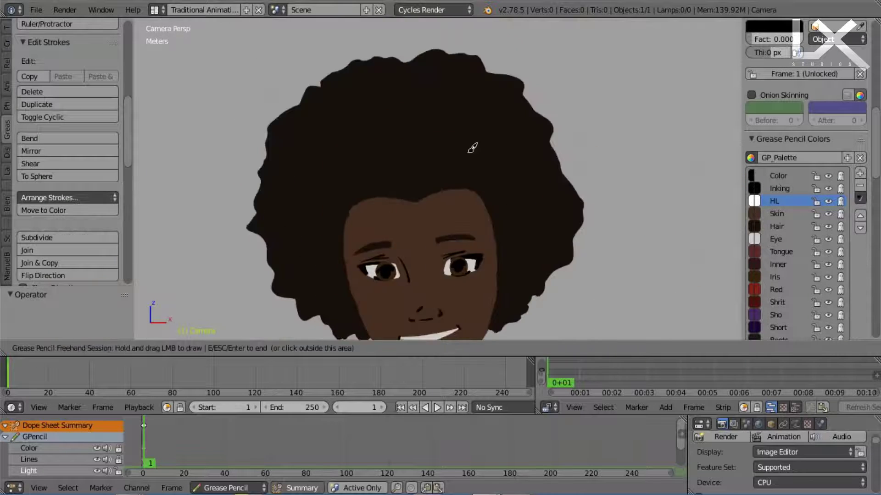
scroll(472, 148, down, 1)
mouse_move(272, 149)
mouse_down()
mouse_move(264, 200)
mouse_move(303, 234)
mouse_move(308, 140)
mouse_move(389, 84)
mouse_move(340, 77)
mouse_move(349, 76)
mouse_up()
mouse_move(451, 62)
mouse_down()
mouse_move(515, 134)
mouse_move(550, 252)
mouse_move(484, 138)
mouse_up()
Step: Draw white light shapes along both sides of the shirt's waist, between the torso and the hands
shift+scroll(399, 203, down, 8)
scroll(397, 181, up, 3)
mouse_move(380, 202)
mouse_down()
mouse_move(445, 147)
mouse_move(389, 203)
mouse_move(366, 203)
mouse_up()
mouse_move(671, 152)
mouse_down()
mouse_move(666, 167)
mouse_move(672, 154)
mouse_up()
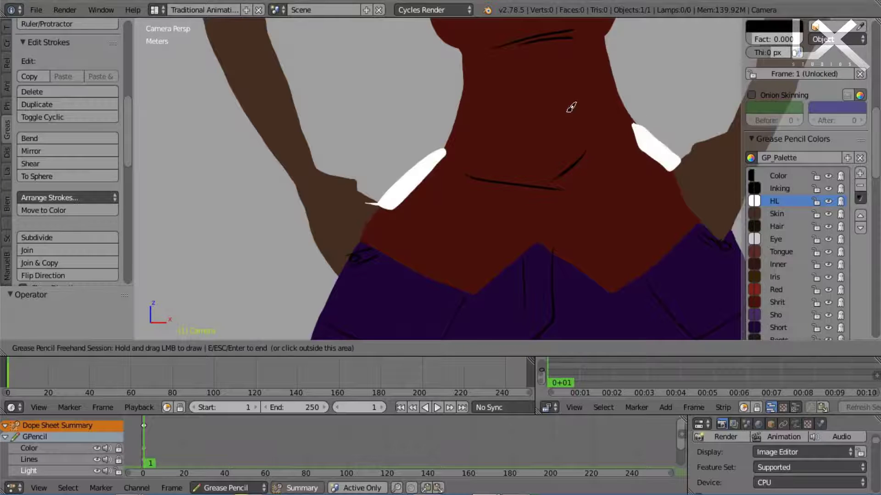
Step: Draw a white light shape along the outer edge of the left-hand lower leg, from above the cuff to the shoe
scroll(520, 123, down, 2)
shift+scroll(459, 142, down, 8)
shift+scroll(436, 150, down, 5)
scroll(412, 142, up, 2)
mouse_move(428, 52)
mouse_down()
mouse_move(403, 132)
mouse_move(407, 291)
mouse_move(422, 280)
mouse_move(419, 174)
mouse_move(432, 96)
mouse_up()
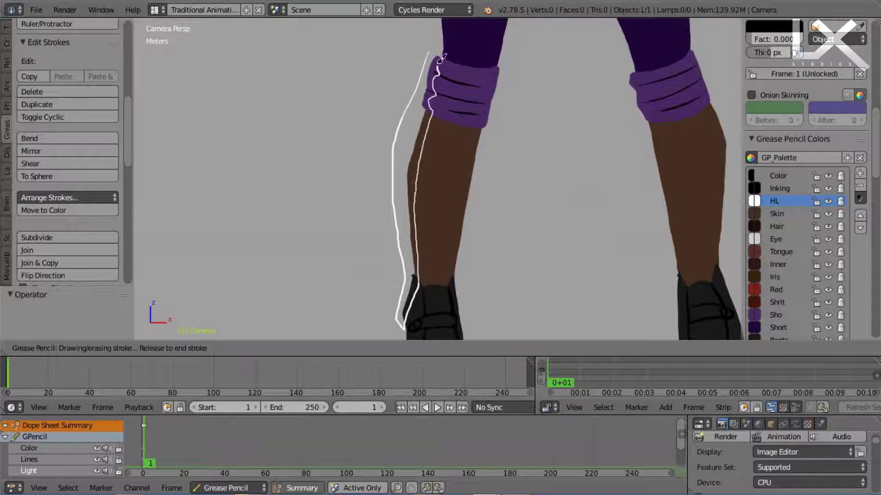
drag(445, 34, 442, 38)
Step: Draw a white light shape along the outer edge of the right-hand lower leg, from above the cuff to the shoe
scroll(468, 122, down, 4)
ctrl+scroll(468, 122, up, 4)
scroll(477, 110, up, 3)
shift+scroll(503, 39, down, 2)
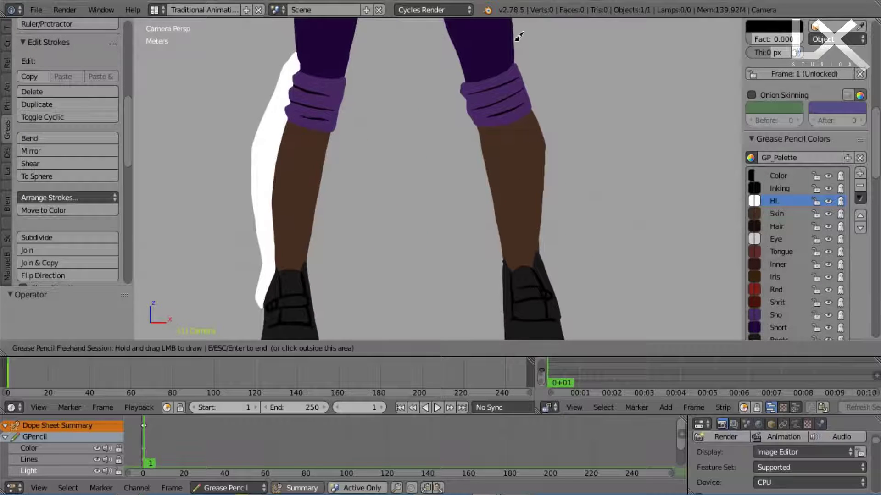
drag(520, 39, 509, 62)
drag(537, 139, 539, 239)
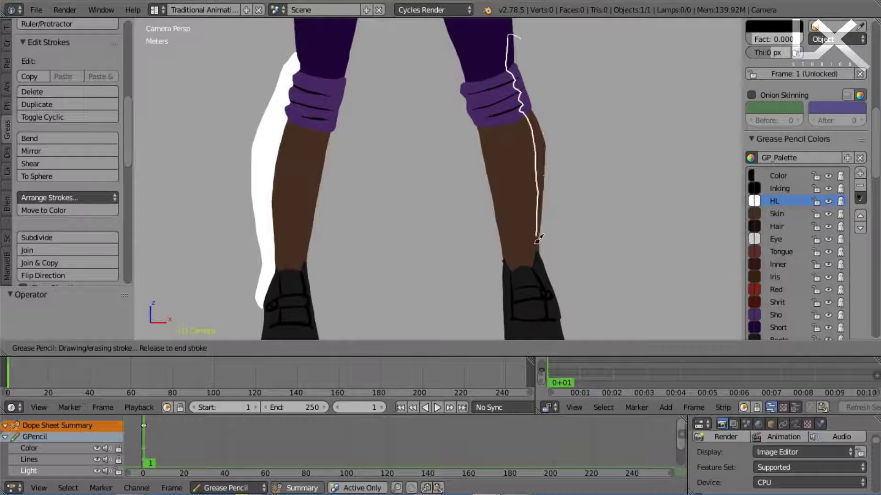
drag(562, 294, 523, 36)
scroll(487, 108, down, 3)
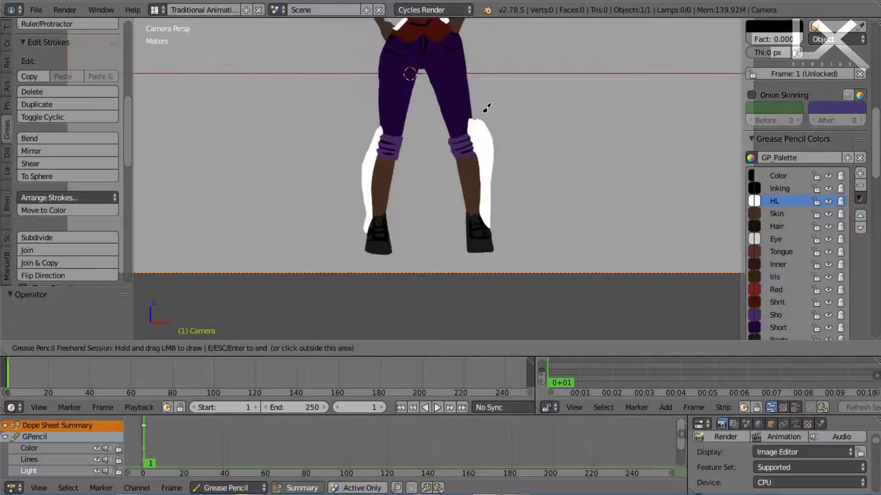
mouse_move(483, 112)
shift+middle_down()
mouse_move(490, 122)
mouse_move(472, 303)
shift+middle_up()
scroll(473, 303, up, 3)
key(Escape)
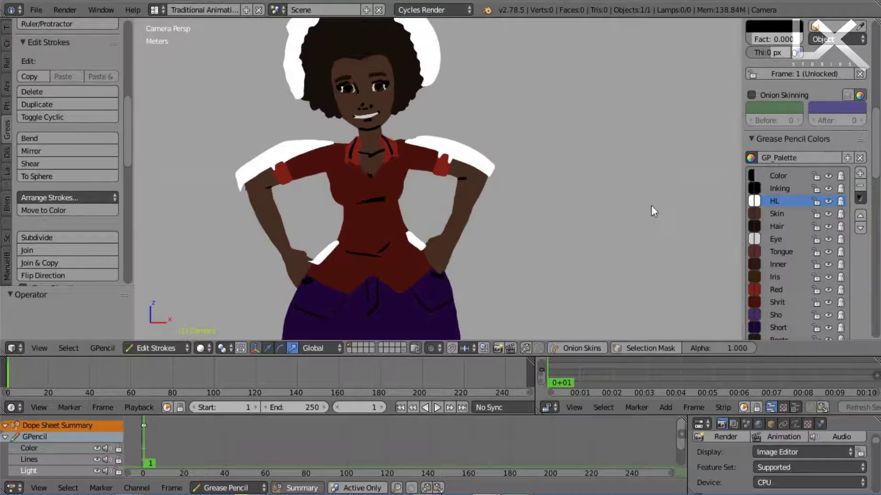
Step: Add a layer named HL directly above the Ref layer and lock the Light layer
scroll(877, 168, up, 8)
click(860, 70)
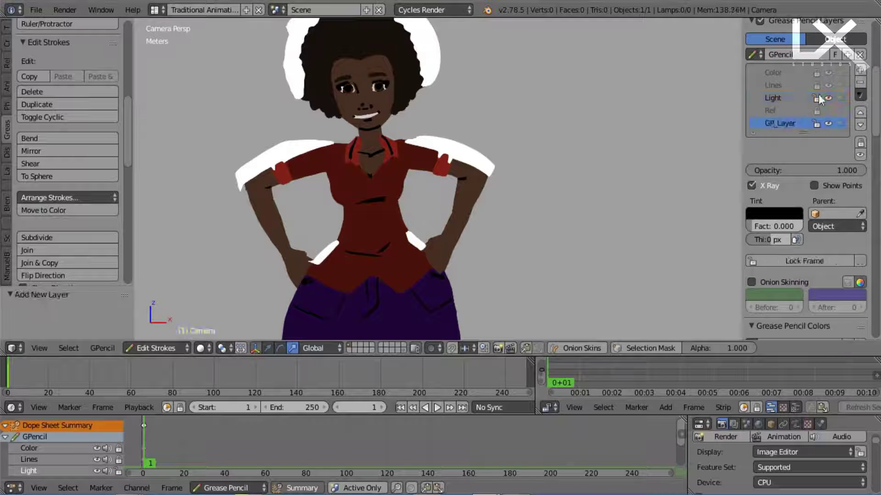
click(860, 113)
double_click(802, 110)
text(HL)
key(Return)
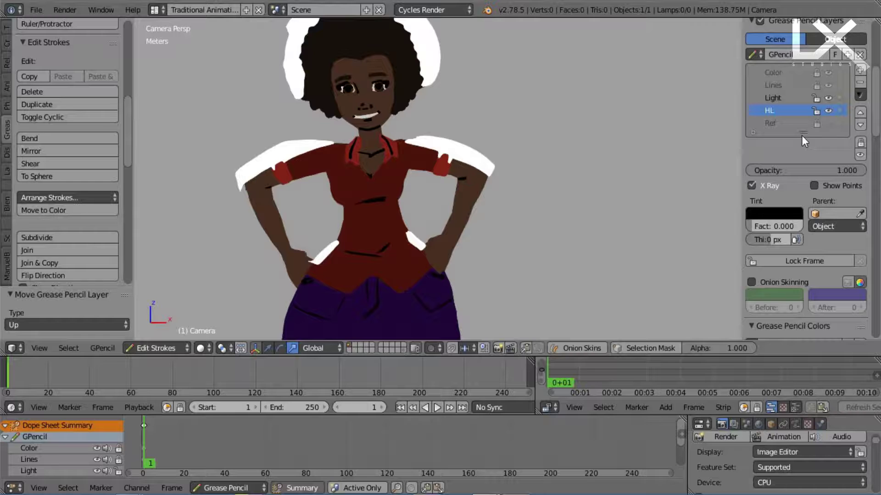
click(817, 98)
Step: Draw small white highlights in both eyes on the HL layer
scroll(428, 188, up, 6)
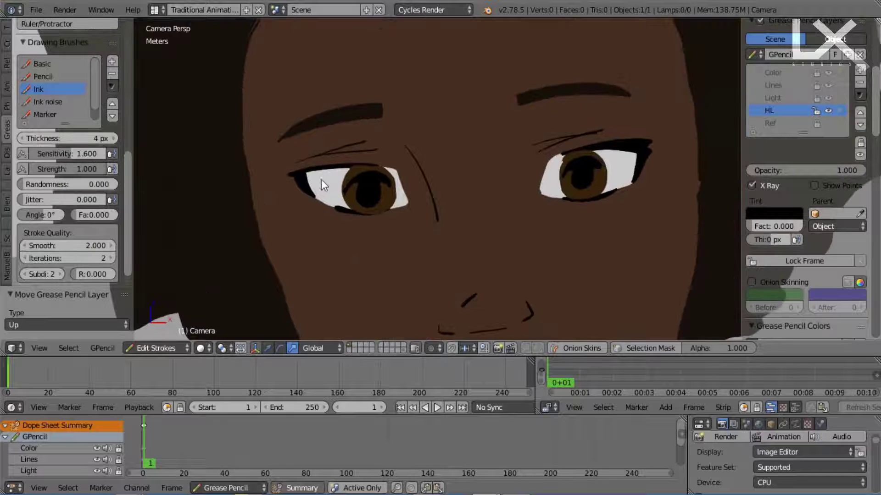
key(d)
mouse_move(325, 190)
mouse_down()
mouse_move(355, 187)
mouse_move(327, 191)
mouse_up()
mouse_move(594, 173)
mouse_down()
mouse_move(622, 171)
mouse_move(596, 172)
mouse_up()
scroll(354, 169, up, 2)
drag(361, 169, 367, 178)
drag(619, 156, 624, 167)
mouse_move(626, 150)
ctrl+middle_down()
mouse_move(550, 188)
mouse_move(486, 348)
ctrl+middle_up()
key(Escape)
Step: Save the Blender file with the eye highlights and view the whole figure in the camera frame
scroll(499, 222, down, 5)
shift+middle_drag(467, 287, 467, 193)
scroll(496, 170, up, 1)
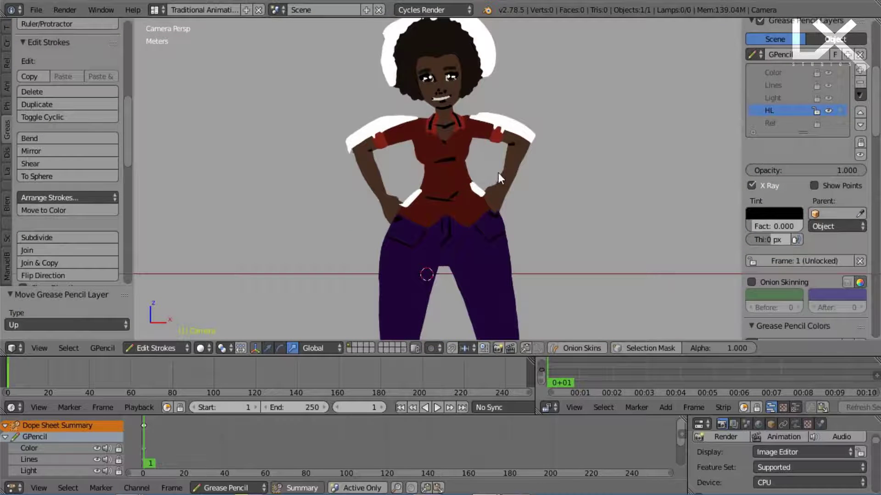
key(ctrl+s)
click(500, 171)
key(ctrl+s)
click(505, 168)
ctrl+middle_drag(501, 151, 486, 179)
scroll(489, 184, up, 1)
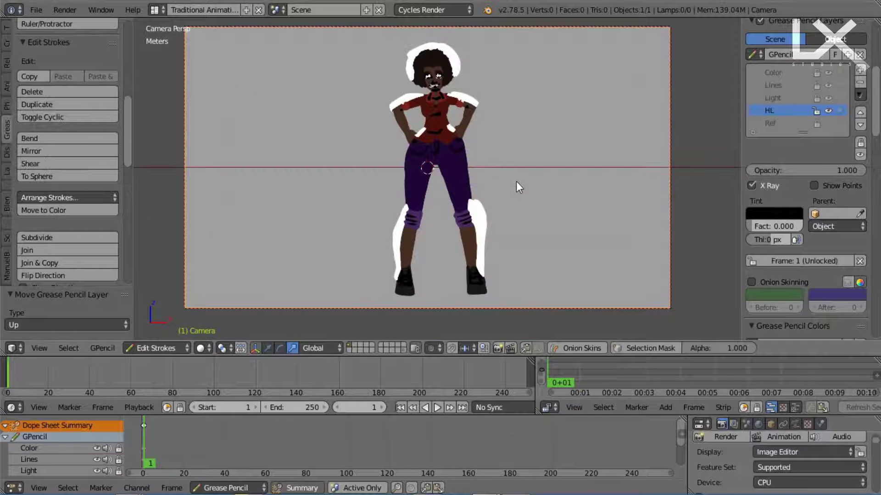
Step: Lock the HL layer and save the Blender file again
click(815, 110)
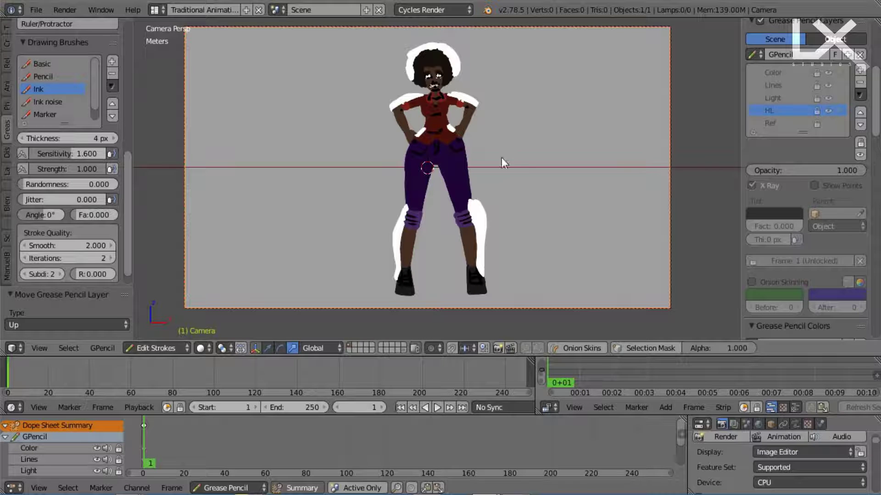
key(ctrl+s)
click(538, 158)
Step: Save the render of the Color layer as the RGBA PNG image Col.png in the output folder
scroll(847, 101, up, 3)
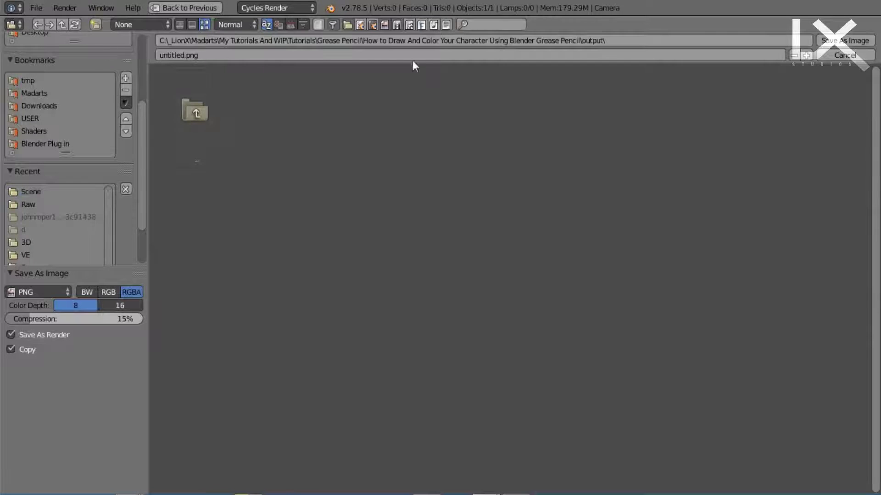
click(412, 59)
text(Ch)
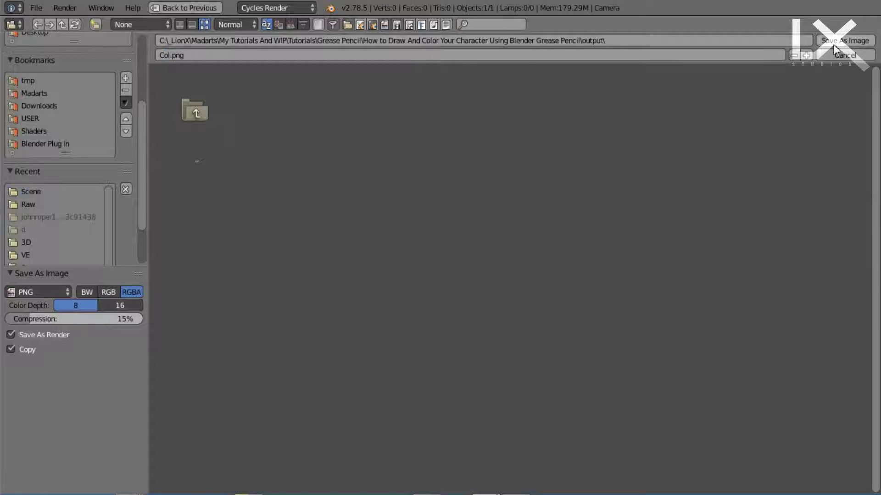
click(845, 41)
key(Escape)
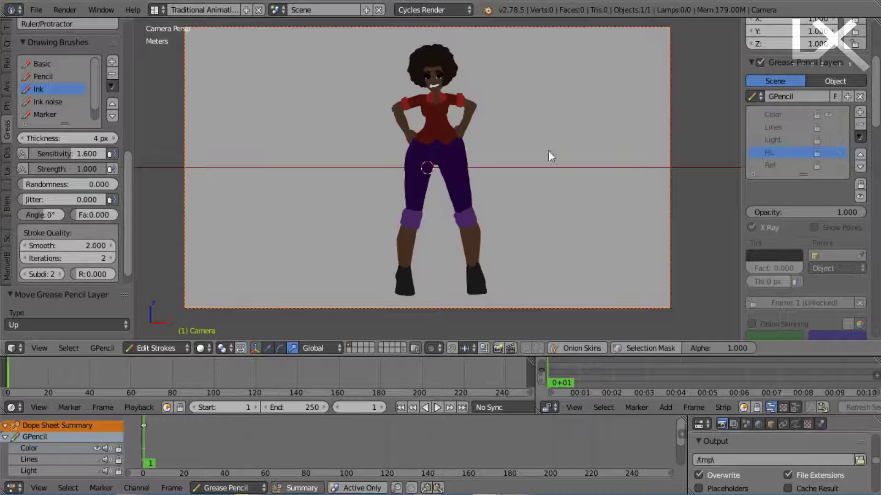
Step: Hide the Color layer, show only the Lines layer and render the image
click(827, 115)
click(828, 127)
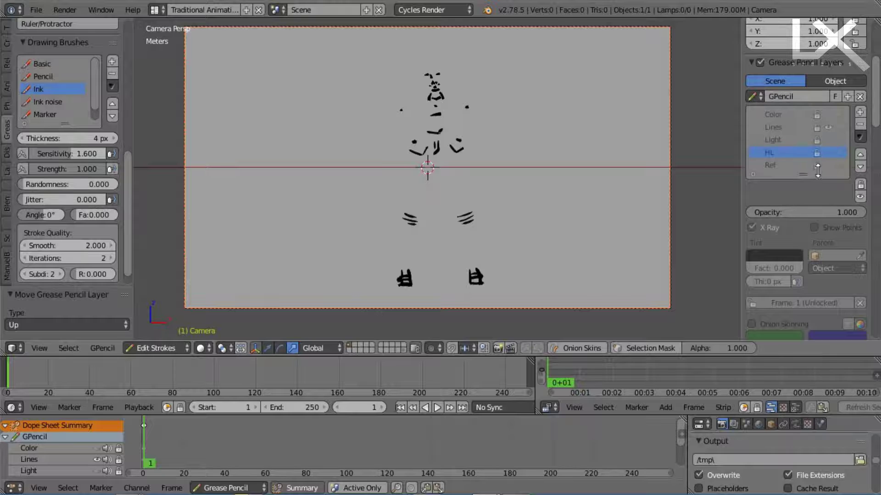
key(F12)
Step: Save the render of the Lines layer as the RGBA PNG image Lines.png in the output folder
click(76, 348)
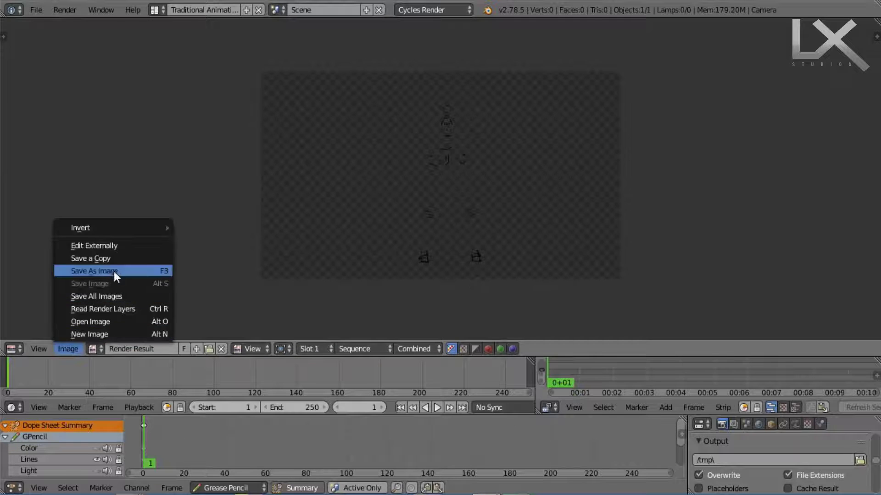
click(114, 271)
text(Lin)
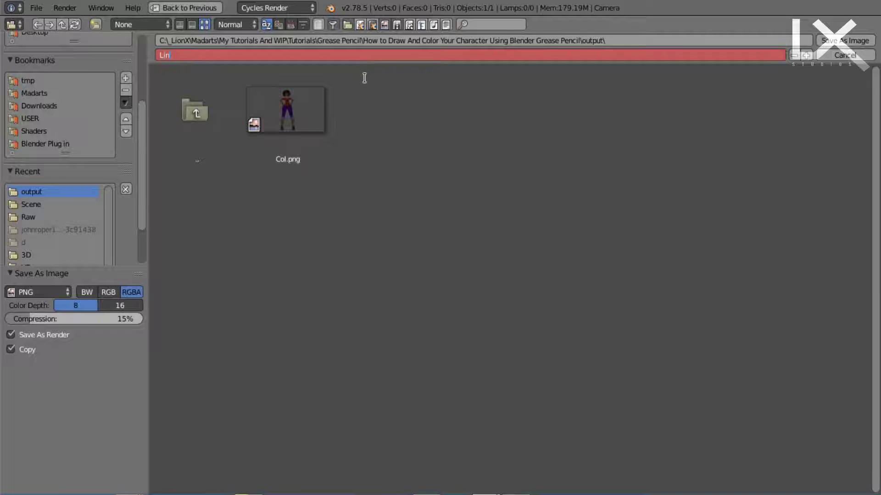
text(e)
key(Return)
click(841, 44)
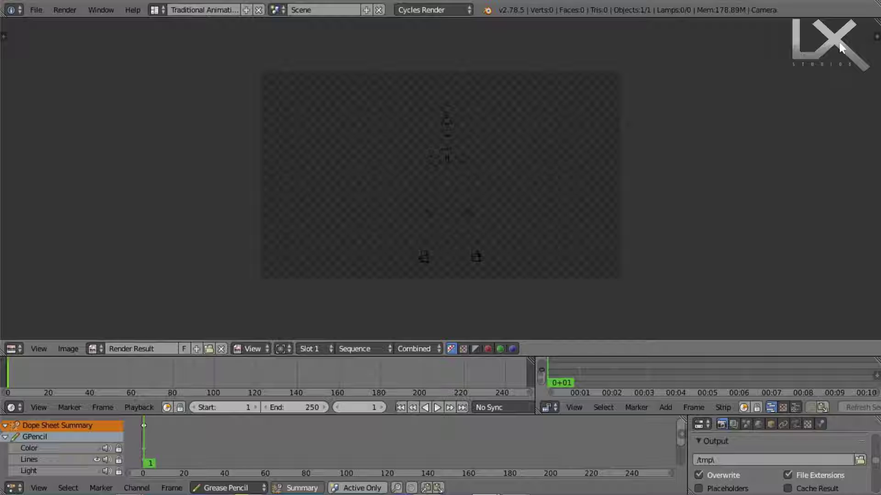
key(Escape)
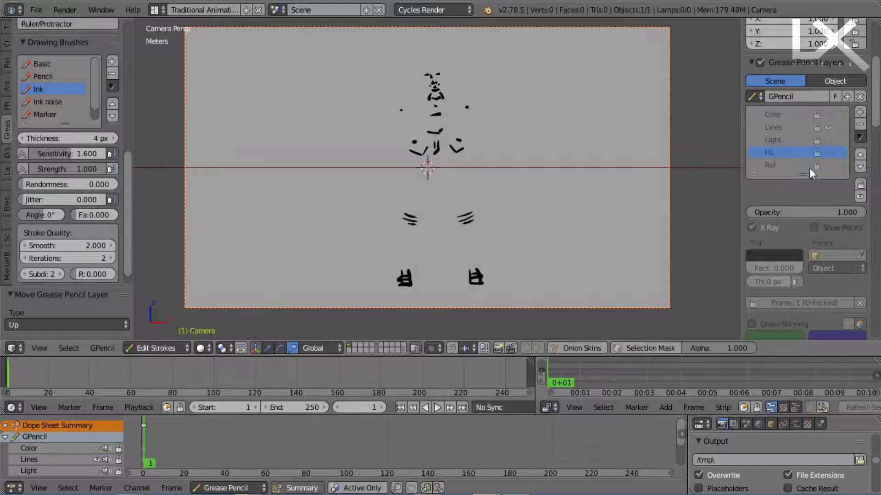
Step: Hide the Lines layer, show only the Light layer and render the image
click(827, 127)
click(827, 140)
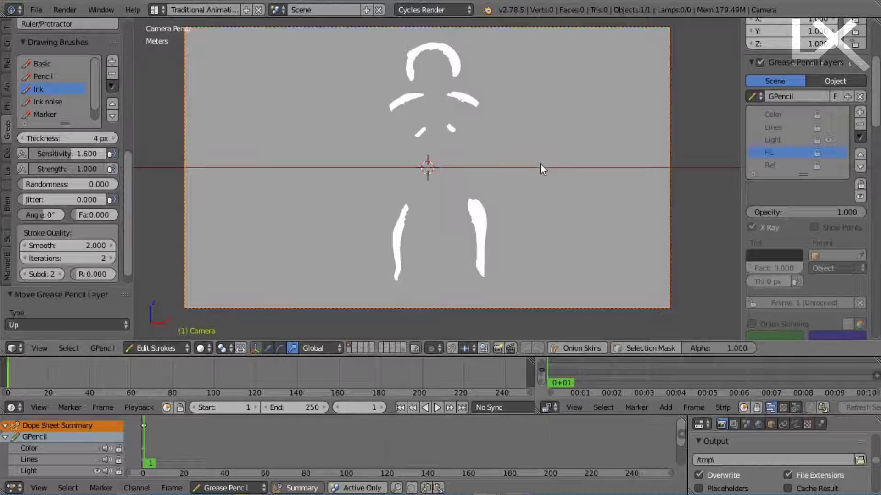
click(497, 348)
Step: Save the render of the Light layer as HL.png in the output folder and return to the camera view
click(70, 349)
click(73, 270)
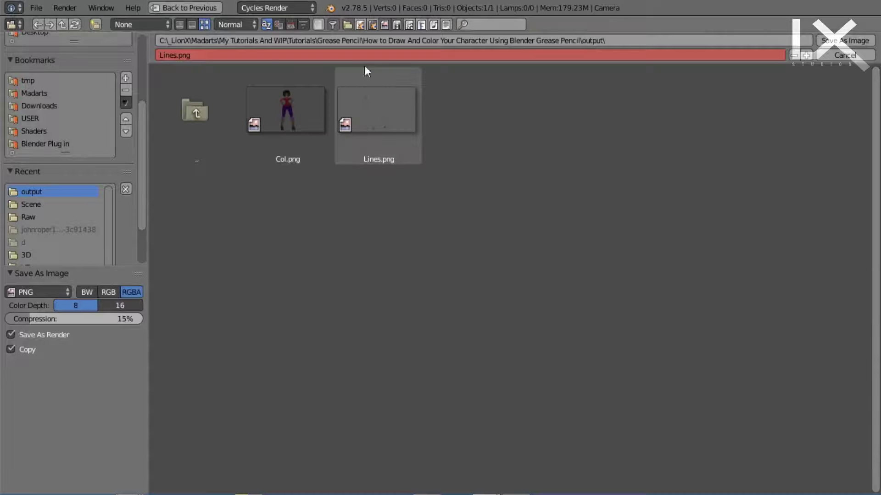
click(378, 57)
text(HL)
key(Return)
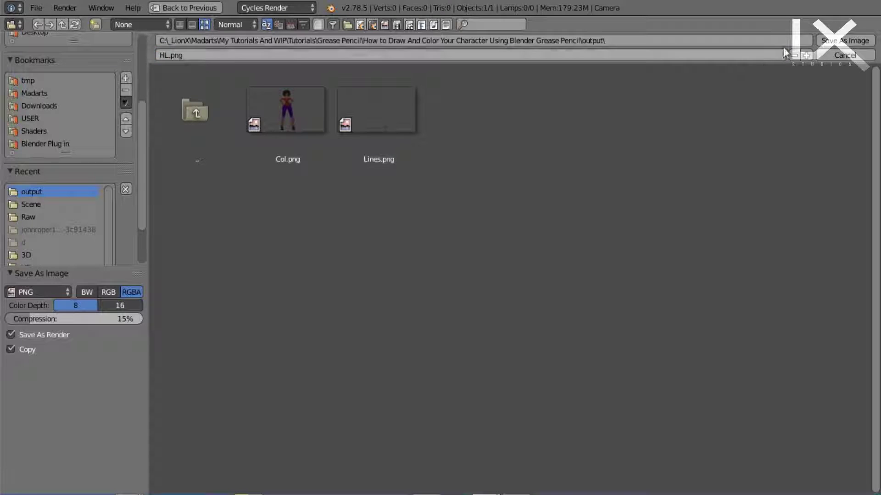
click(845, 40)
key(Escape)
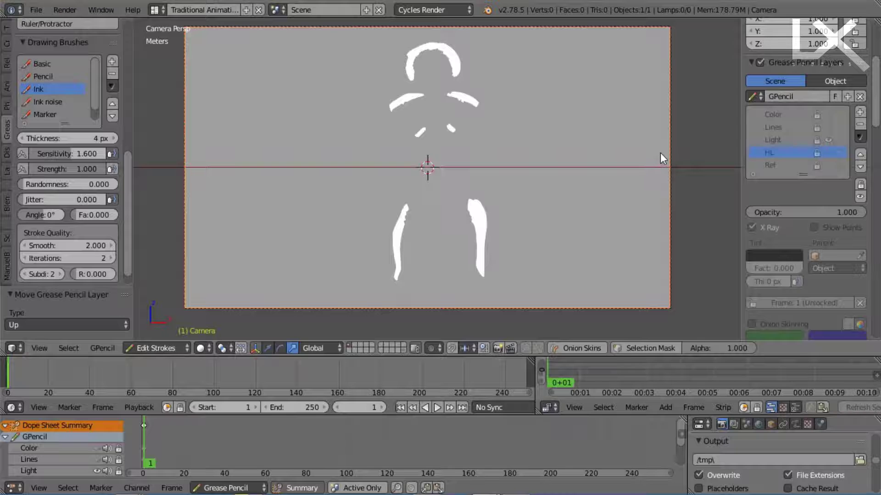
Step: Isolate the eye highlights on the HL layer, show the Color layer with them and render both together
ctrl+click(829, 152)
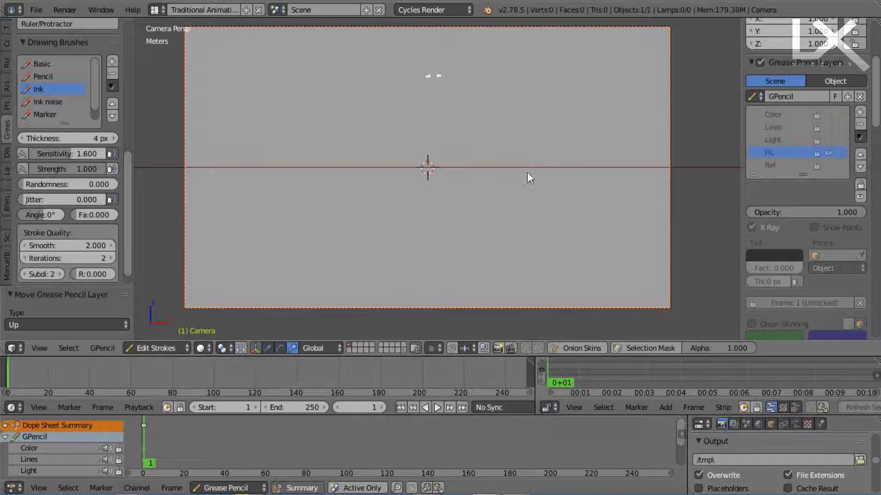
click(828, 114)
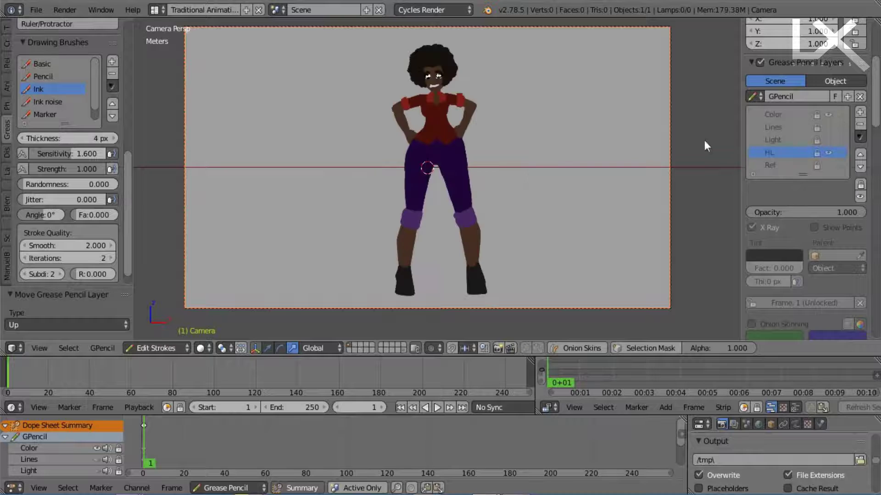
click(498, 348)
Step: Save the combined Color and HL render over the existing Col.png image in the output folder
click(69, 349)
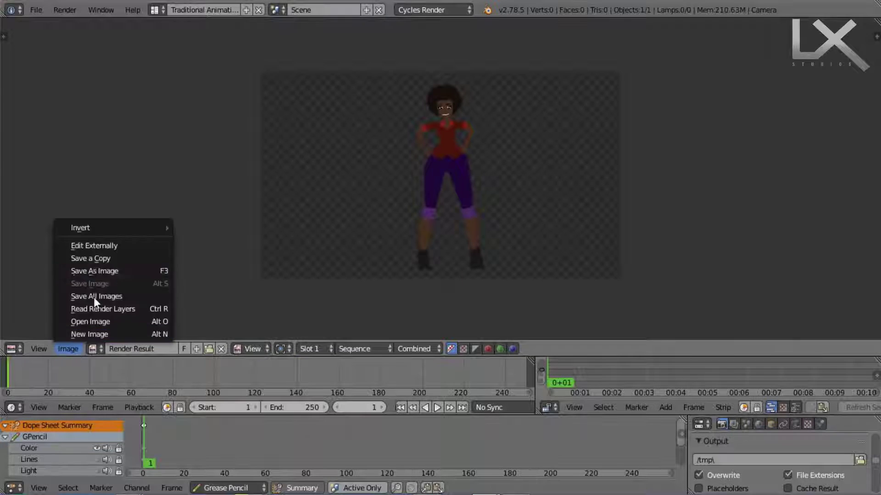
click(85, 271)
click(287, 113)
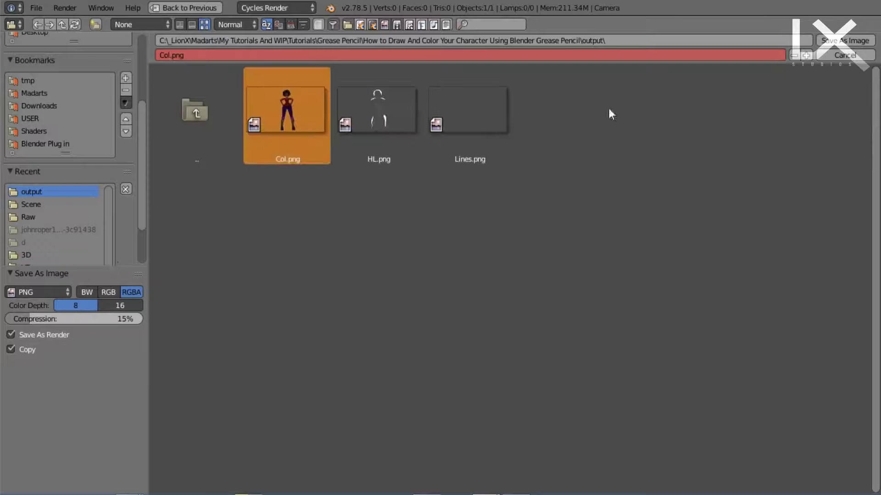
click(845, 41)
key(Escape)
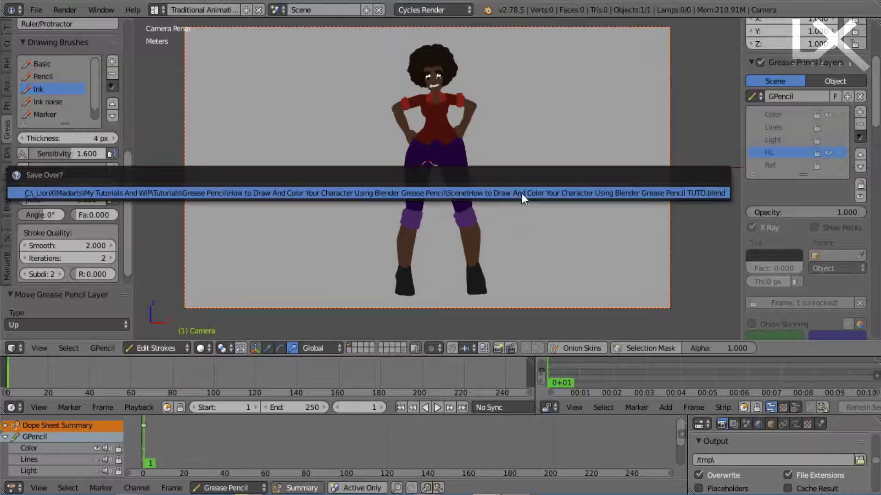
Step: Switch to the Compositing screen layout and enable Use Nodes for the scene
click(36, 10)
click(155, 9)
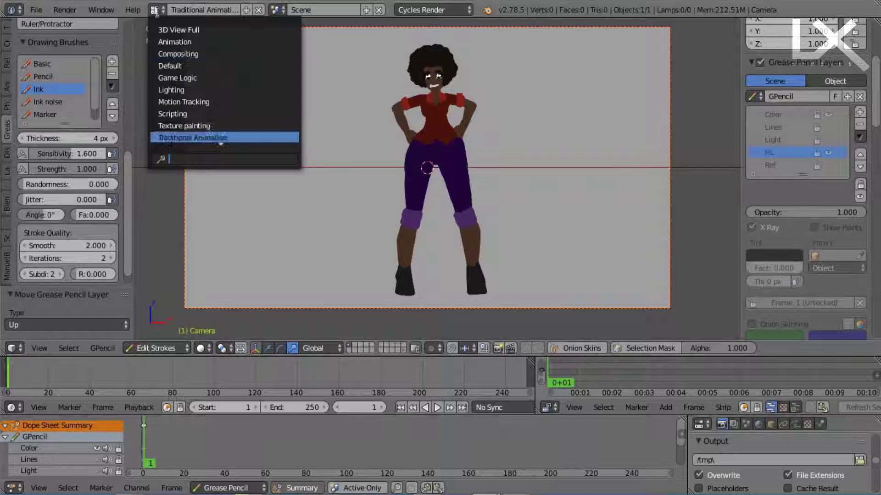
click(190, 57)
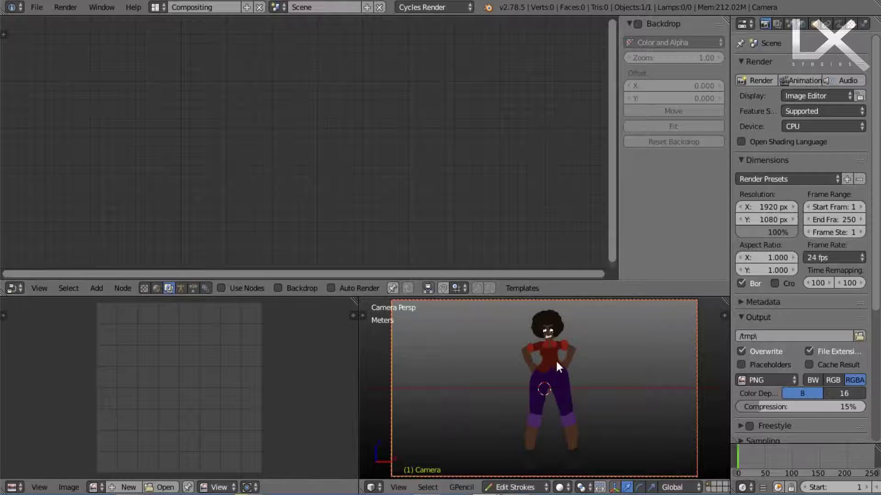
click(222, 288)
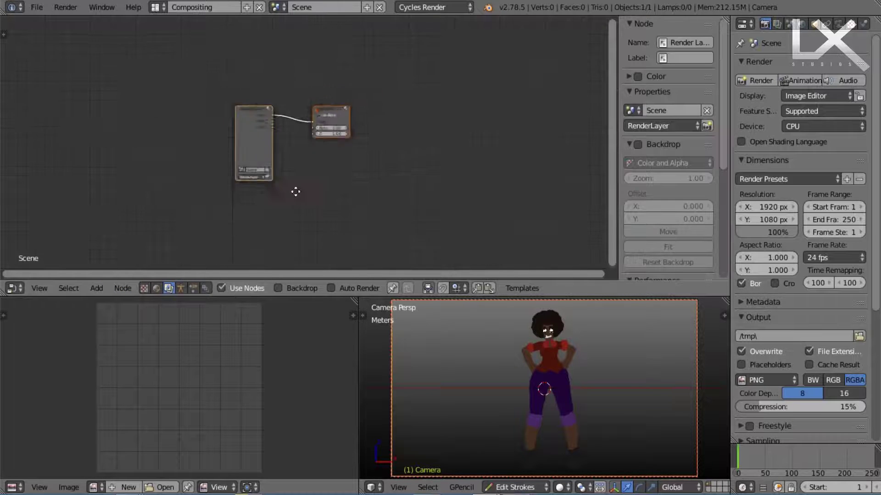
Step: Spread the Render Layers and Composite nodes far apart in the node editor
scroll(295, 192, down, 5)
middle_drag(296, 192, 323, 189)
drag(323, 187, 121, 178)
drag(366, 170, 527, 138)
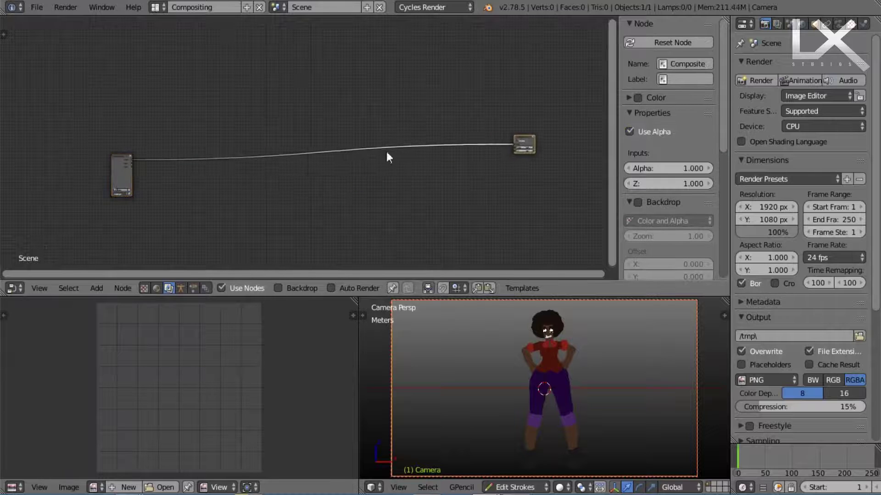
scroll(335, 156, up, 2)
middle_drag(248, 157, 344, 156)
scroll(373, 156, down, 7)
scroll(322, 166, up, 3)
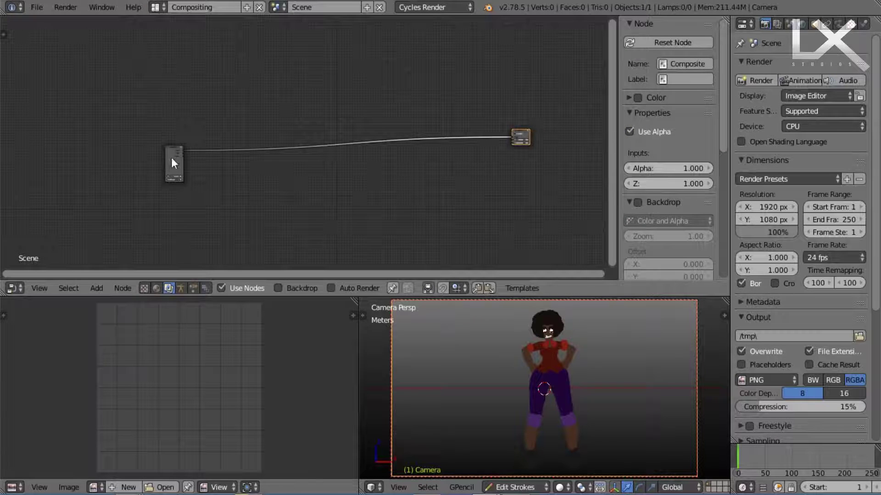
scroll(206, 133, up, 1)
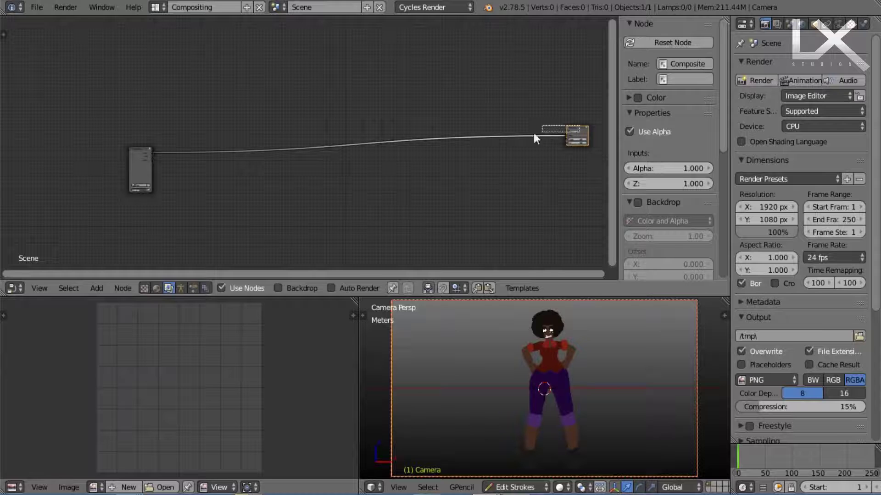
Step: Move the Composite and Render Layers nodes closer together and delete the Render Layers node
drag(582, 126, 408, 135)
drag(149, 158, 301, 156)
scroll(393, 120, up, 7)
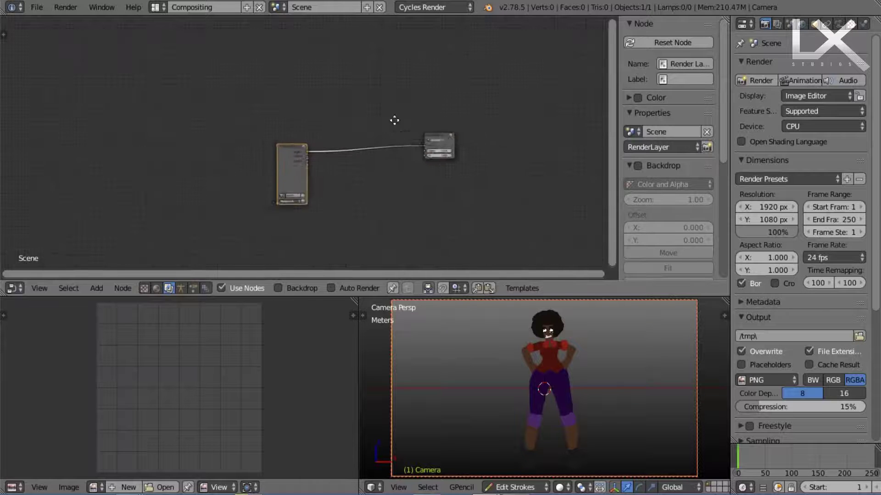
middle_drag(393, 185, 359, 145)
key(x)
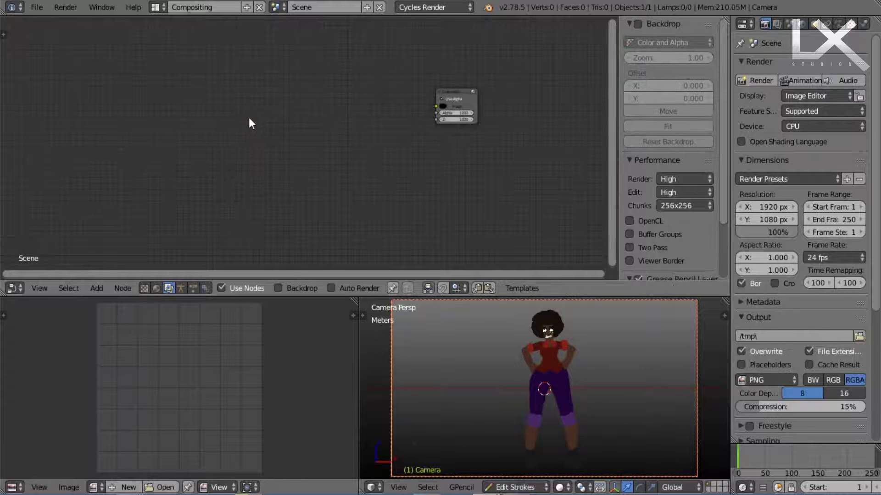
key(shift+a)
mouse_move(236, 132)
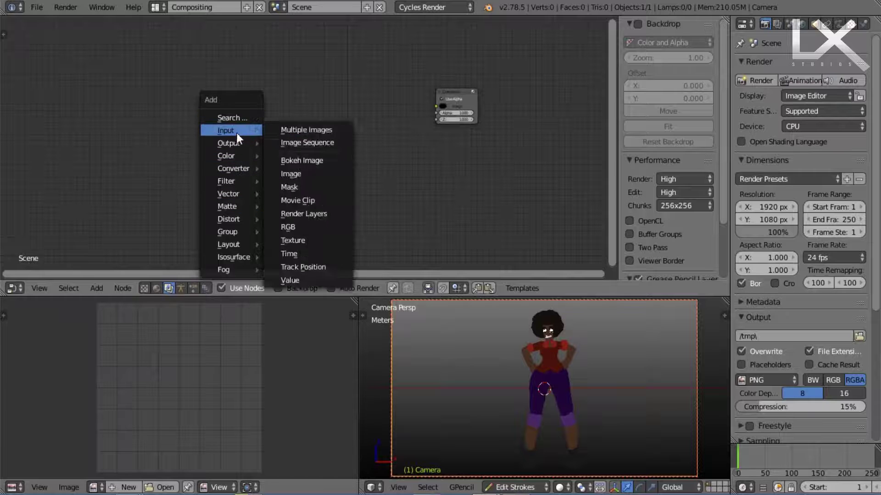
click(305, 143)
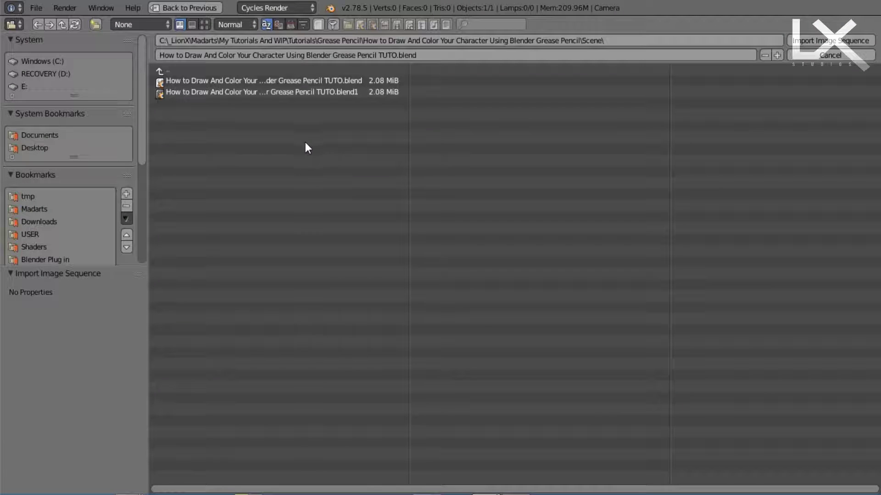
key(Escape)
Step: Add an Image input node to the compositor and load Col.png from the output folder into it
key(shift+a)
mouse_move(251, 124)
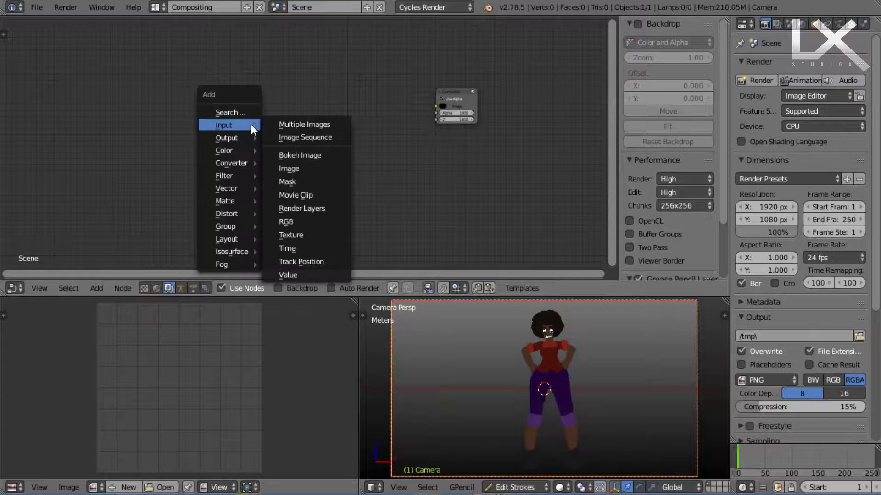
click(290, 169)
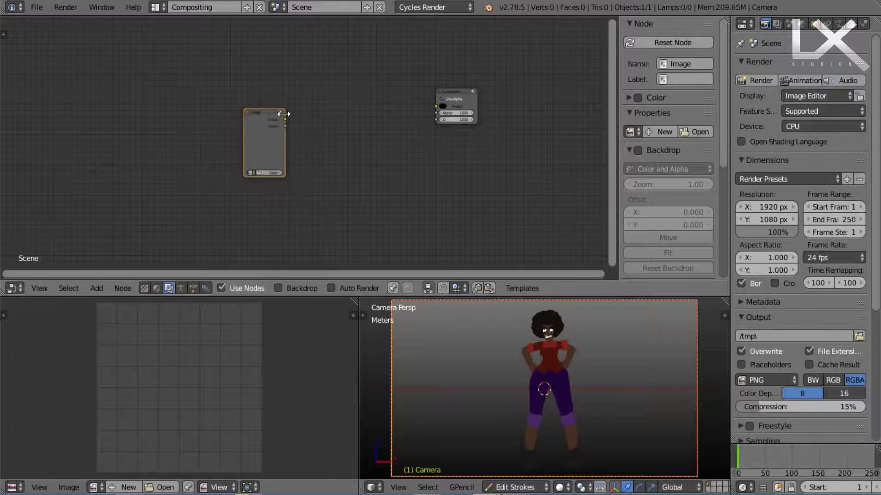
click(265, 174)
click(280, 144)
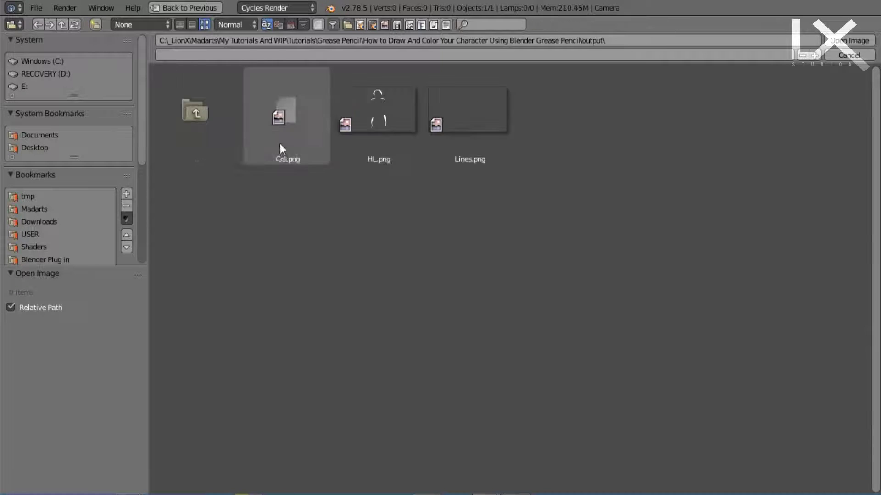
click(285, 135)
click(849, 40)
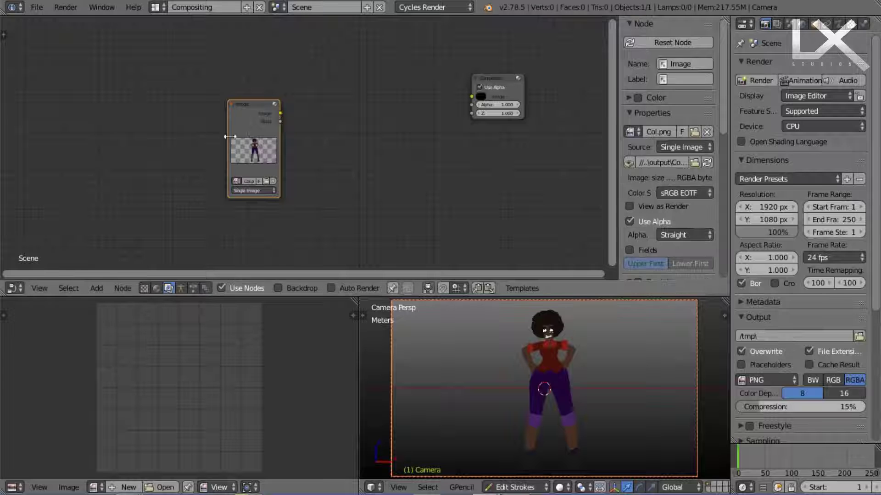
Step: Move the Col.png node up and away from the Composite node, duplicate it below and load HL.png into the copy
drag(255, 111, 200, 51)
key(shift+d)
click(200, 161)
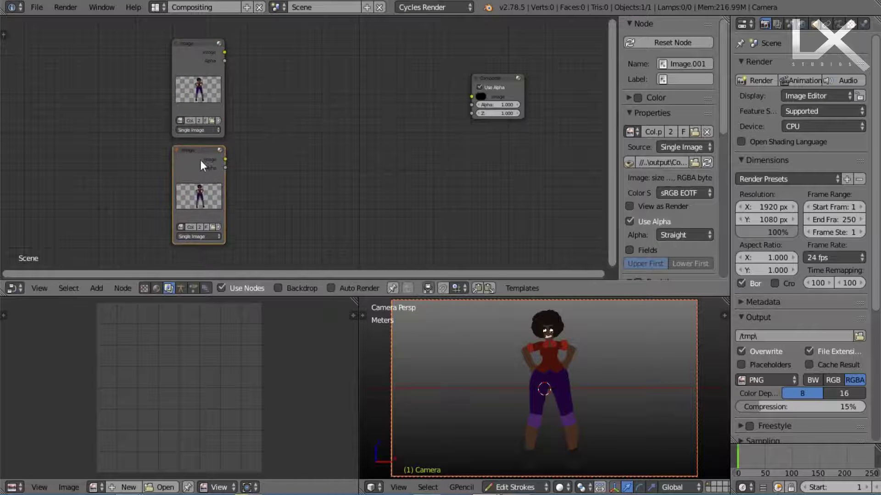
scroll(200, 160, up, 3)
middle_drag(216, 145, 310, 94)
click(283, 193)
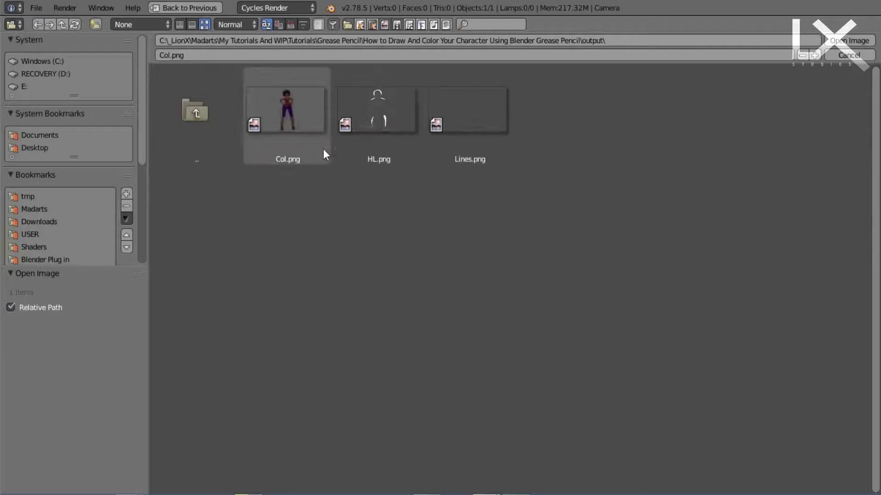
click(393, 127)
click(849, 40)
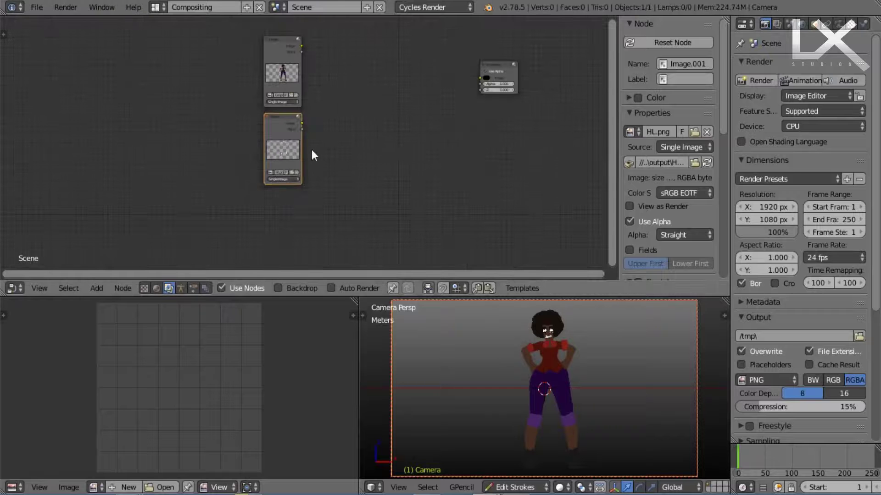
Step: Duplicate the HL.png image node below itself and load Lines.png into the copy
key(shift+d)
click(294, 212)
scroll(298, 183, up, 3)
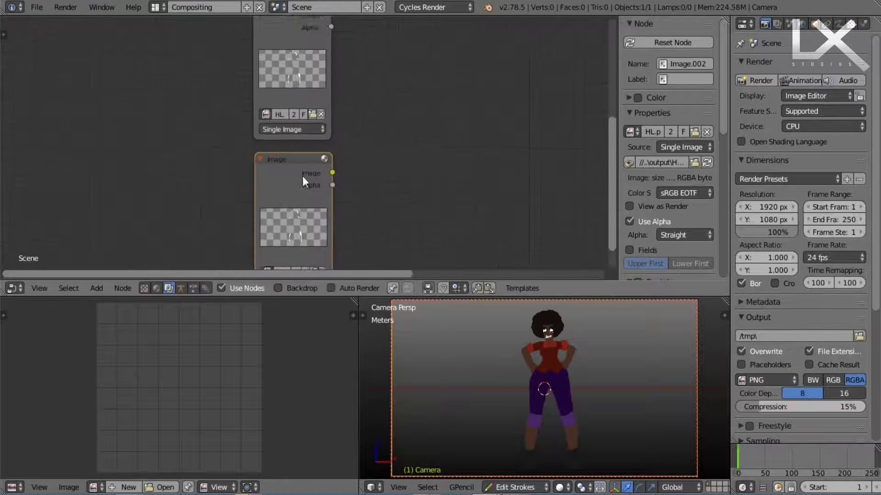
shift+scroll(308, 192, down, 3)
click(314, 213)
click(456, 122)
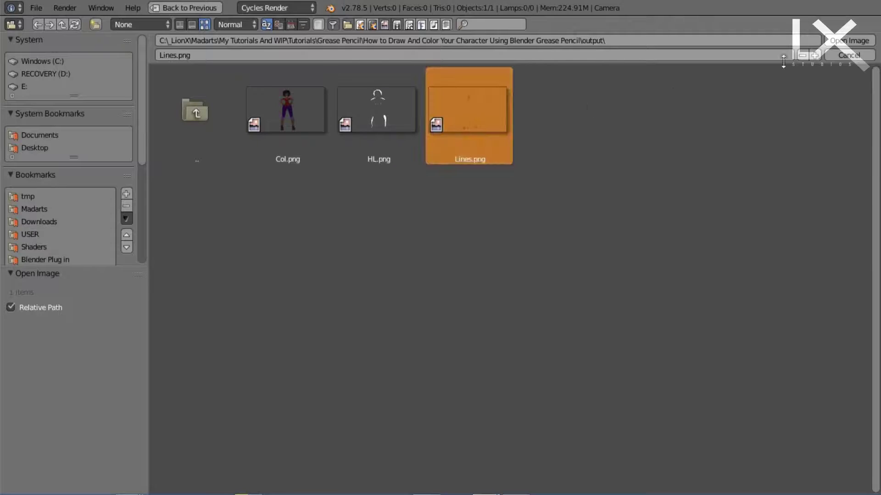
click(848, 41)
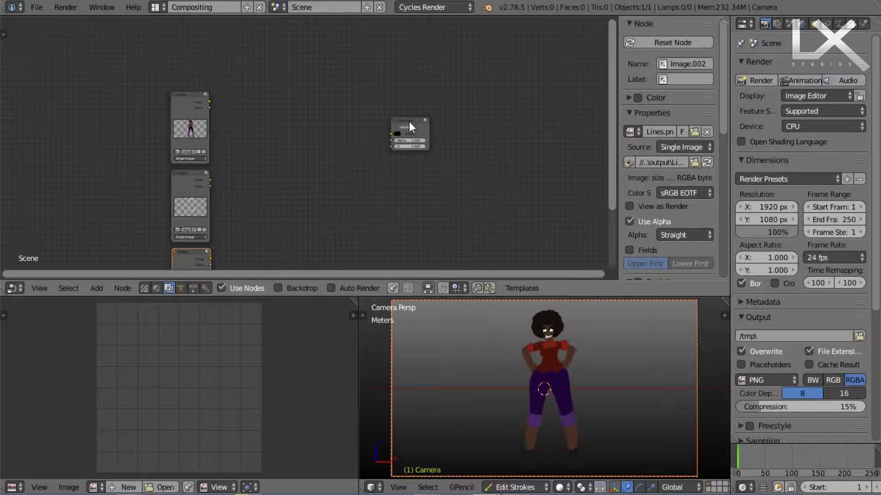
Step: Move the Composite node farther from the image nodes, connect the Col.png node to a Viewer node and place the Viewer just below Composite
drag(408, 122, 506, 92)
ctrl+shift+click(193, 111)
drag(262, 94, 485, 136)
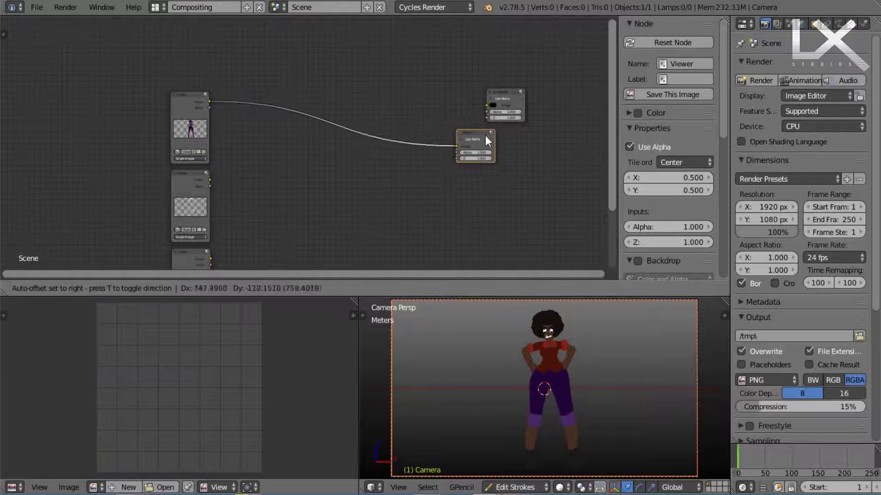
Step: Place the Viewer node below Composite and connect the Col.png image output to the Composite node as well
click(527, 152)
drag(210, 101, 488, 106)
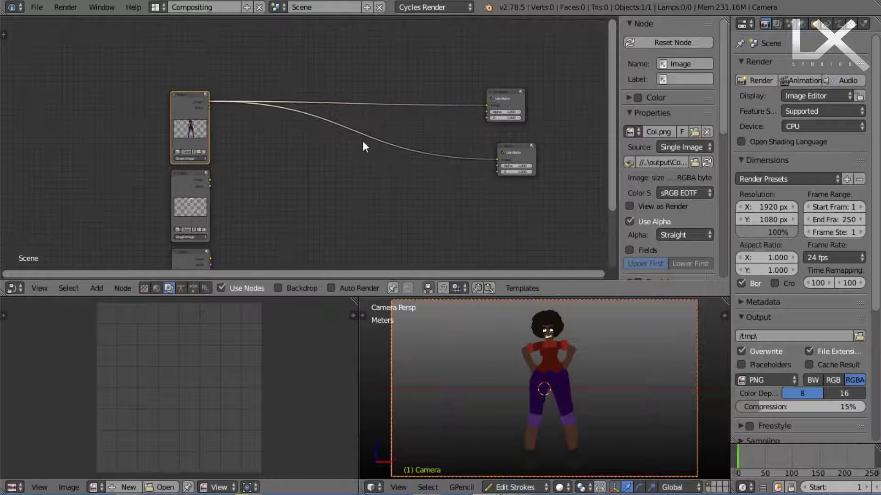
scroll(363, 141, up, 3)
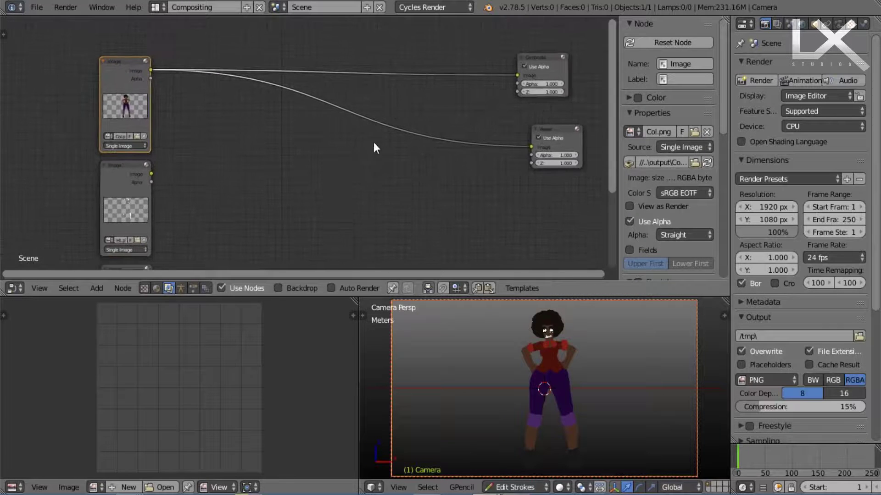
Step: Display the Viewer Node image in the image editor and enable the backdrop in the node editor
click(95, 488)
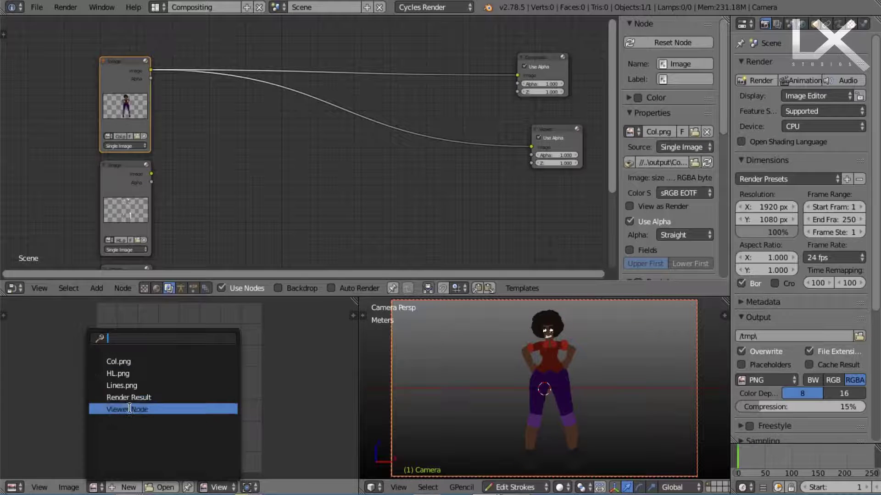
click(138, 409)
click(278, 288)
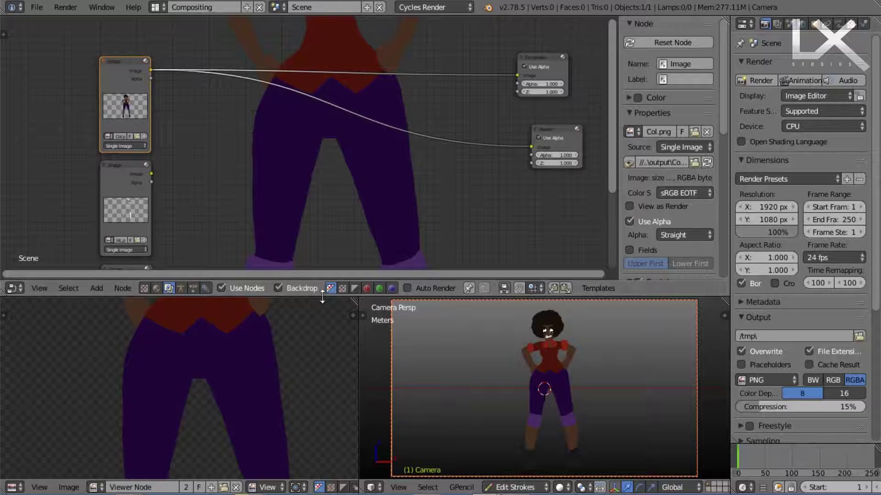
Step: Fit the backdrop to the node editor and frame the whole character in the image editor
scroll(354, 197, down, 2)
key(v)
drag(723, 123, 711, 204)
click(677, 214)
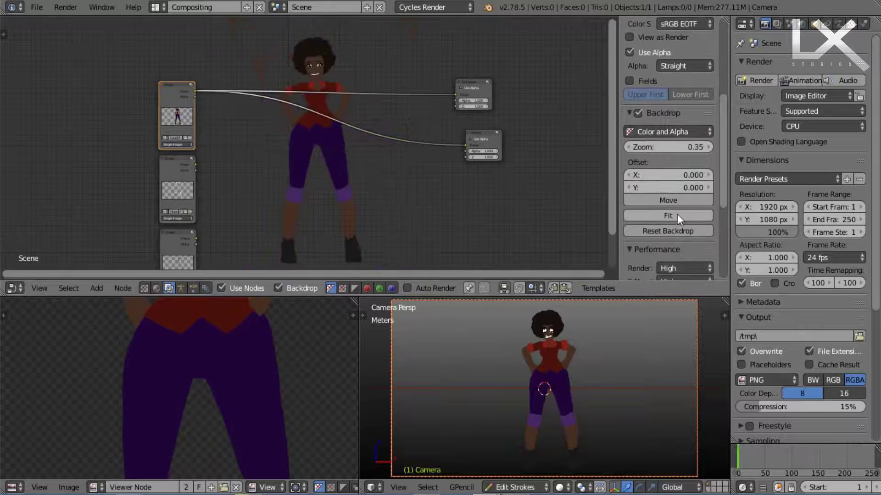
scroll(362, 92, up, 2)
scroll(207, 334, down, 5)
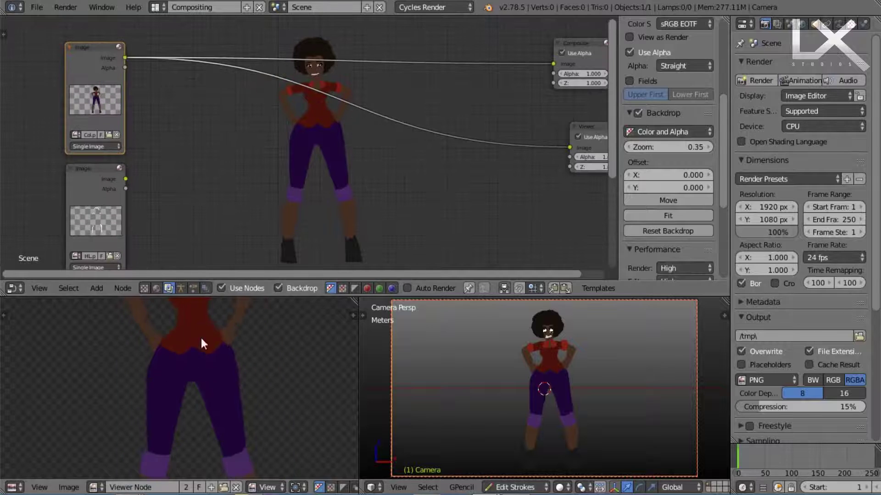
Step: Move the HL.png node out to the left of the others and place the Lines.png node directly below Col.png
middle_drag(295, 162, 272, 190)
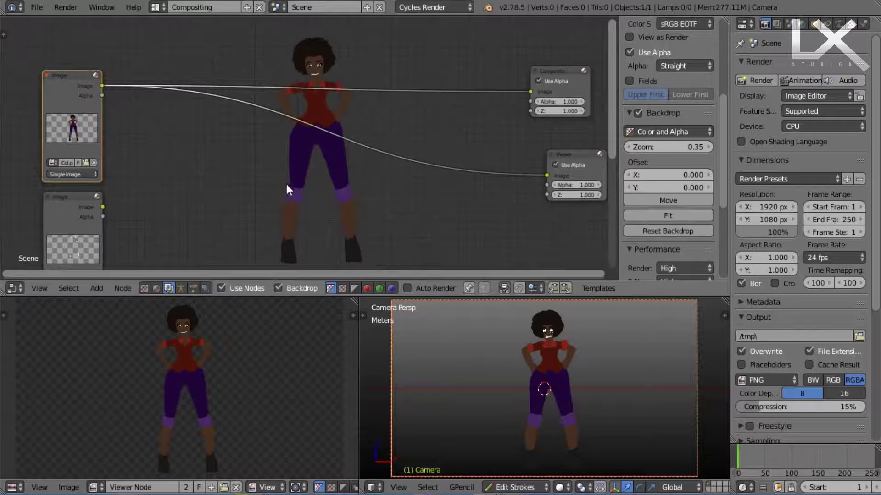
middle_drag(140, 143, 172, 115)
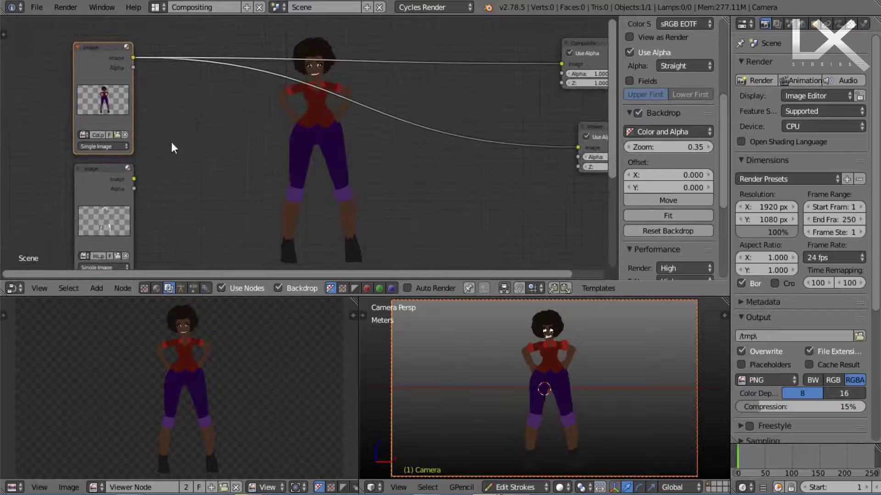
scroll(152, 183, down, 1)
drag(132, 166, 41, 135)
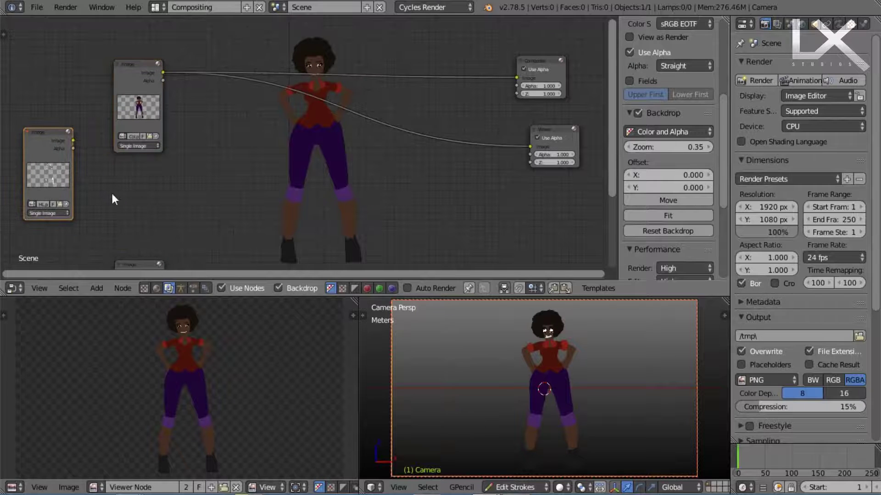
drag(136, 265, 134, 167)
middle_drag(167, 148, 161, 173)
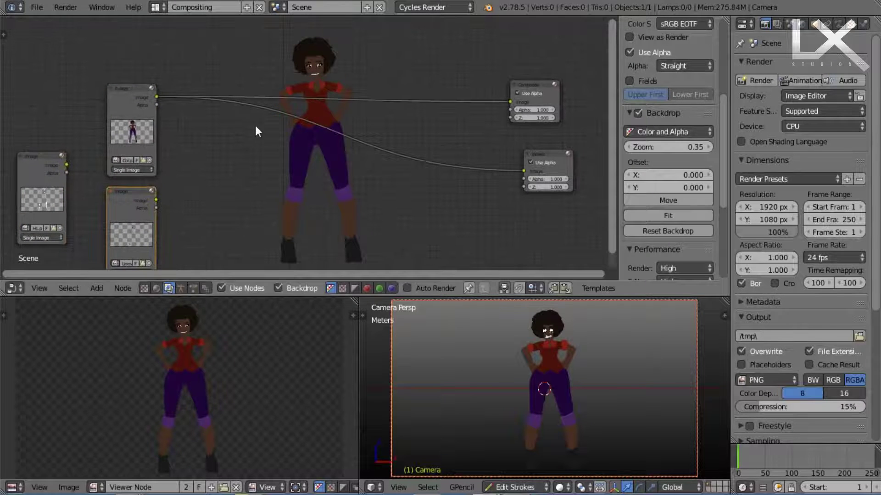
Step: Add a Mix color node on the links between the Col.png node and the output nodes
key(shift+a)
mouse_move(247, 126)
mouse_move(235, 150)
click(321, 253)
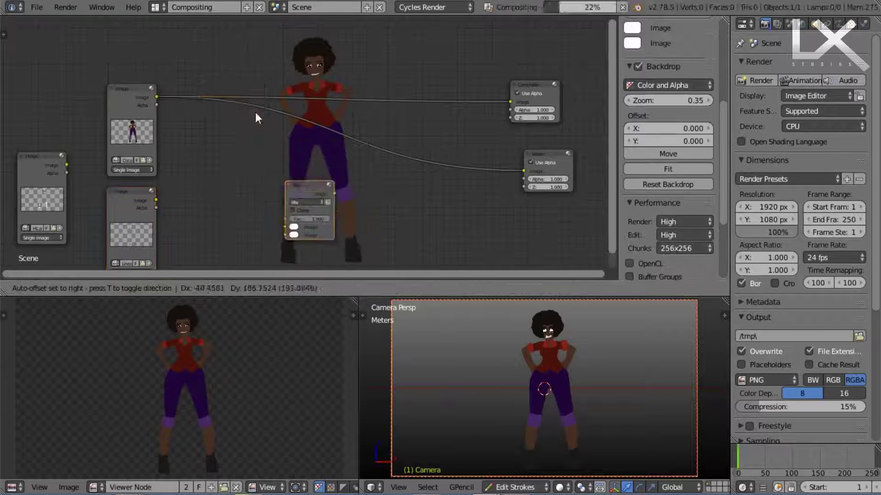
click(279, 93)
Step: Set the Mix node's blend mode to Multiply and connect the Lines.png alpha to its Fac input
middle_drag(158, 212, 189, 209)
drag(188, 196, 283, 140)
scroll(283, 140, up, 3)
mouse_move(283, 140)
middle_down()
mouse_move(367, 160)
mouse_move(322, 132)
mouse_move(298, 146)
middle_up()
click(385, 101)
click(367, 139)
drag(197, 253, 343, 130)
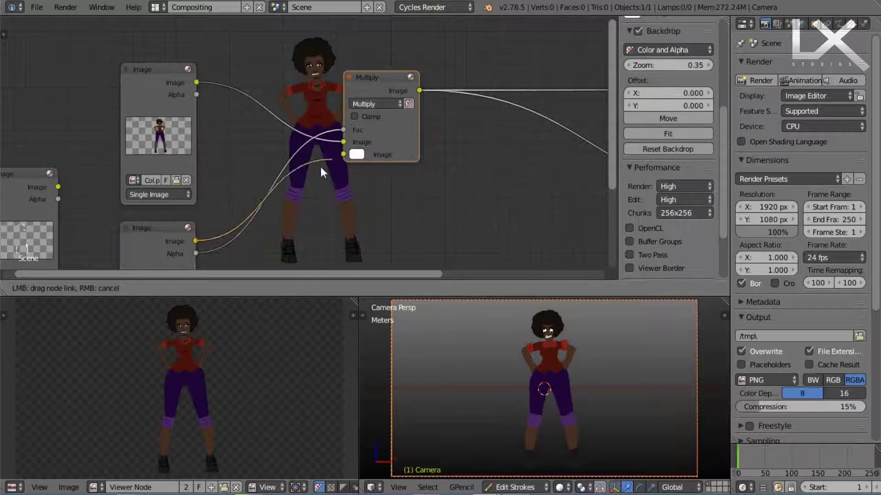
Step: Connect the Col.png image output to the Multiply node's second Image input
scroll(306, 136, up, 2)
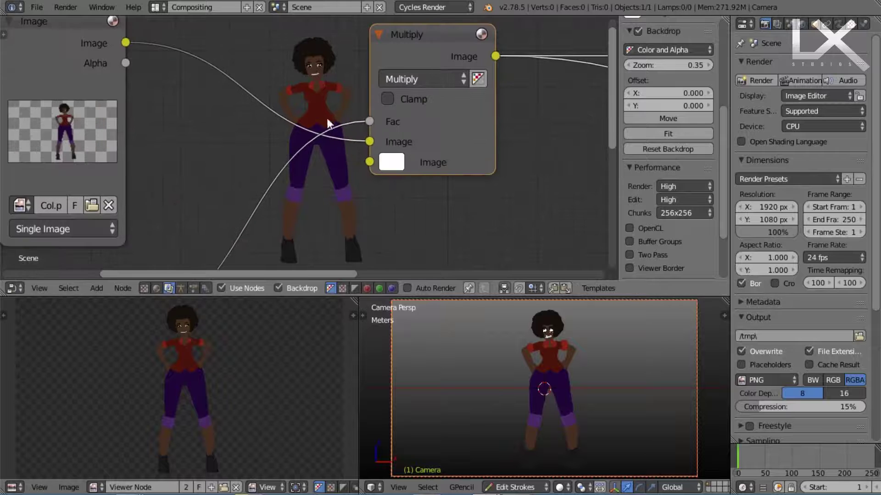
middle_drag(294, 123, 358, 156)
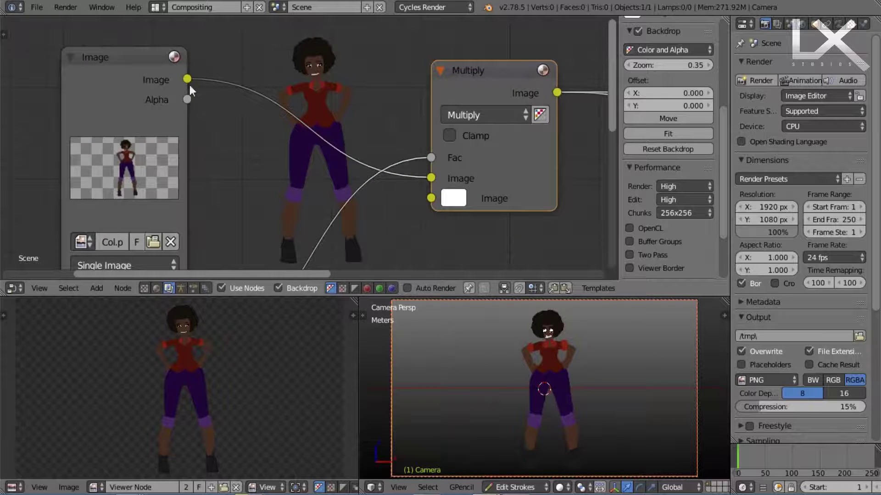
drag(189, 84, 401, 197)
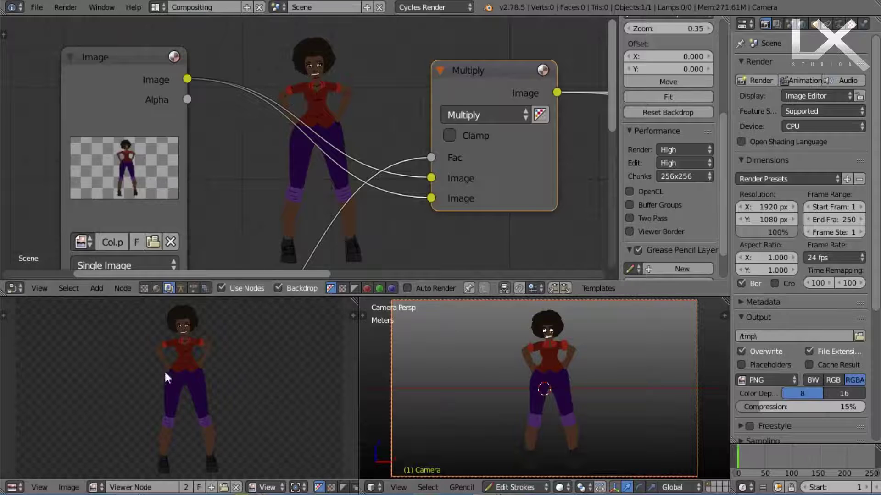
Step: Try the Overlay, Dodge and Soft Light blend modes on the line mix, and return it to Multiply
scroll(193, 367, up, 7)
scroll(197, 356, up, 1)
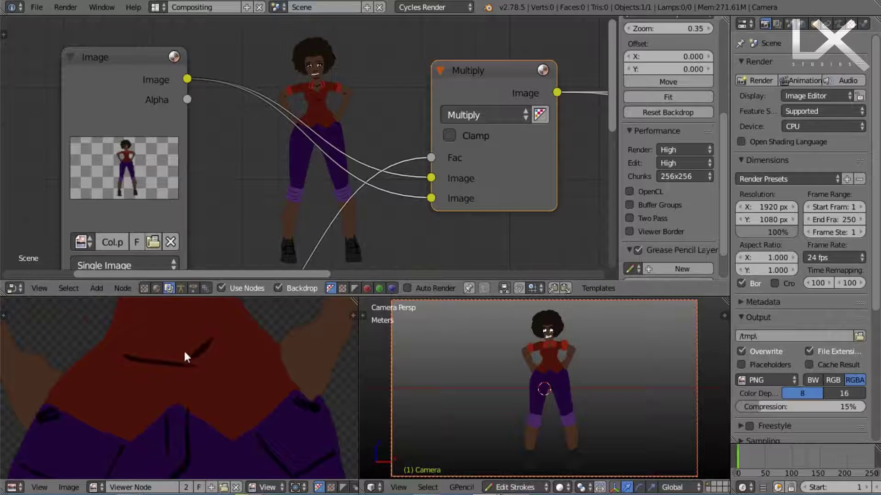
scroll(188, 351, up, 2)
click(479, 116)
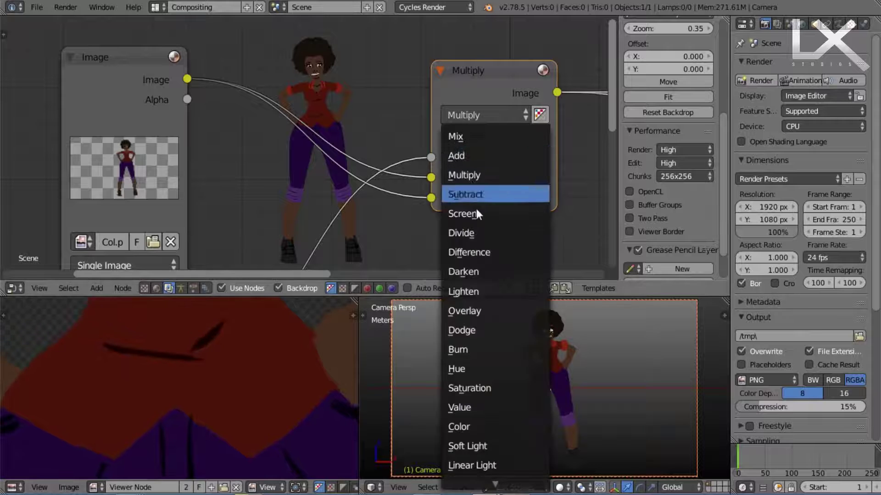
click(470, 310)
mouse_move(245, 359)
middle_down()
mouse_move(213, 408)
mouse_move(216, 395)
middle_up()
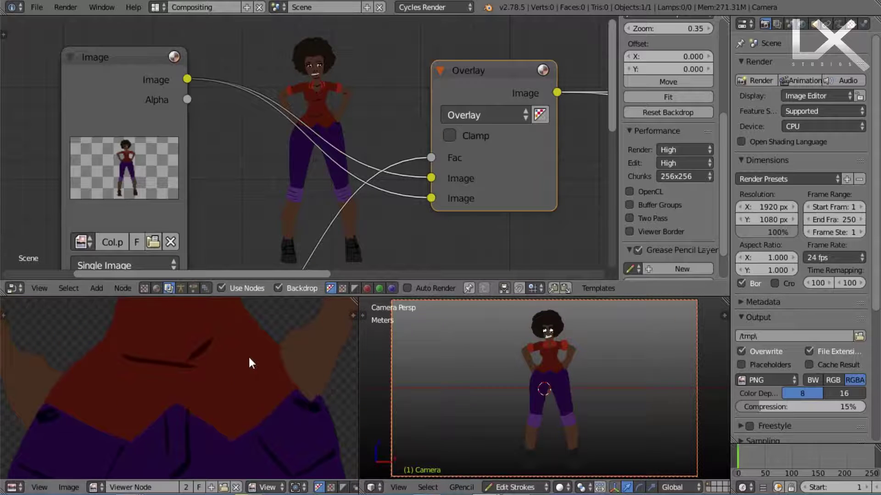
click(467, 113)
click(475, 329)
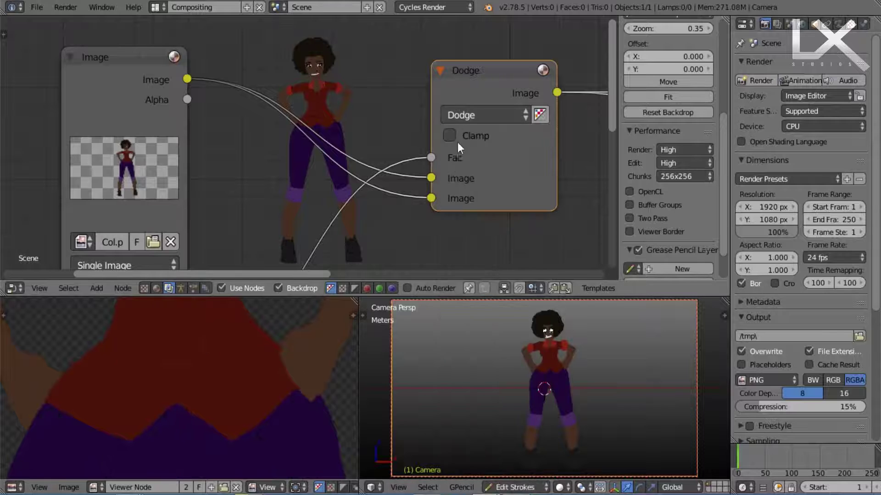
click(463, 115)
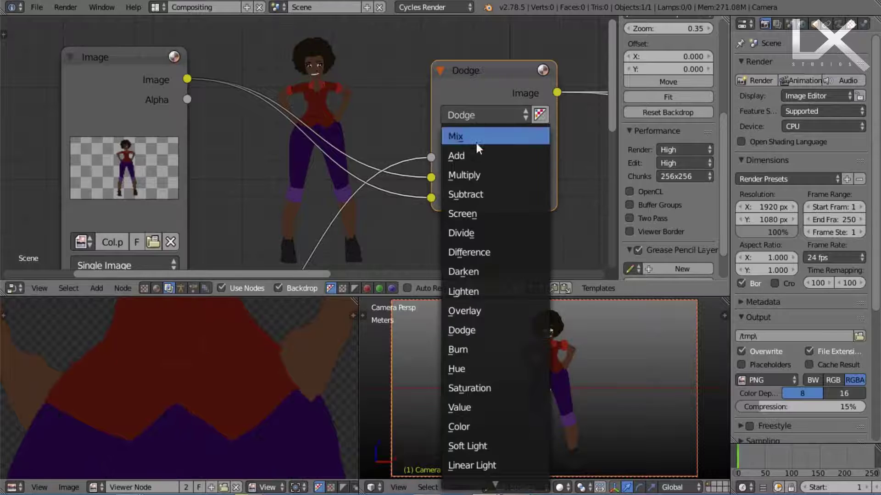
click(469, 446)
click(464, 114)
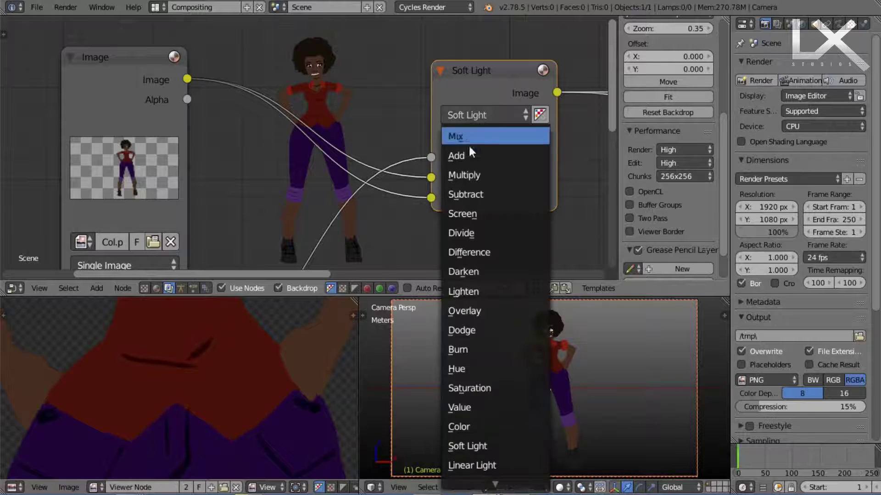
click(463, 331)
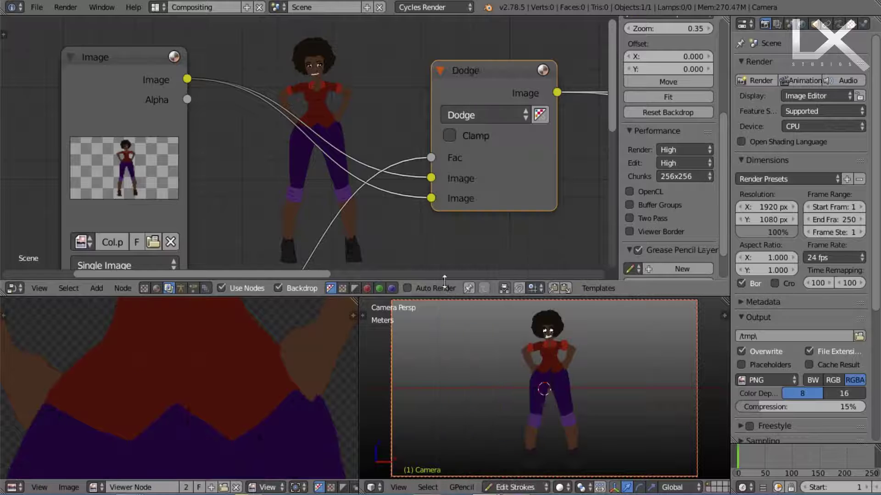
click(477, 114)
click(462, 175)
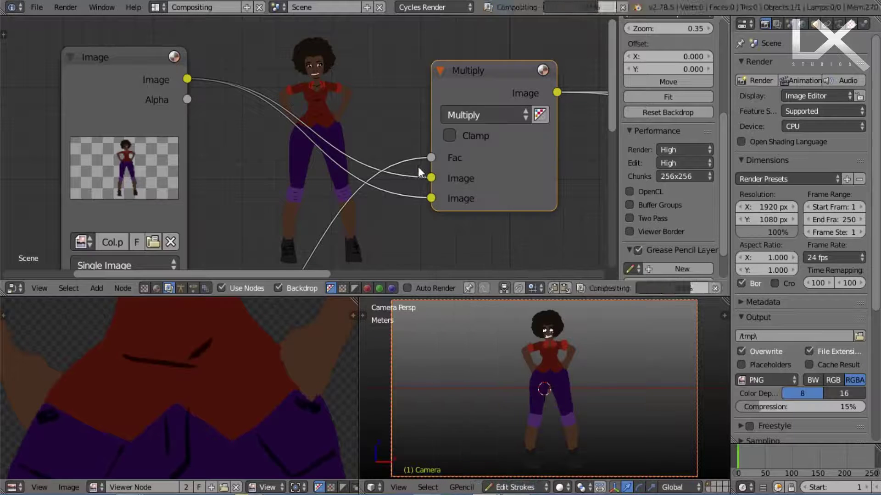
Step: Insert a Bright/Contrast node between Col.png and the Multiply node's second Image input
key(shift+a)
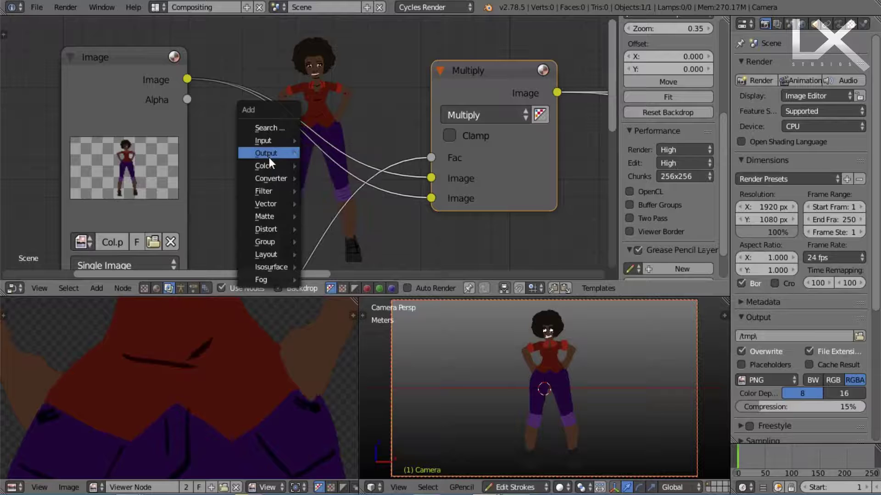
mouse_move(299, 166)
click(335, 177)
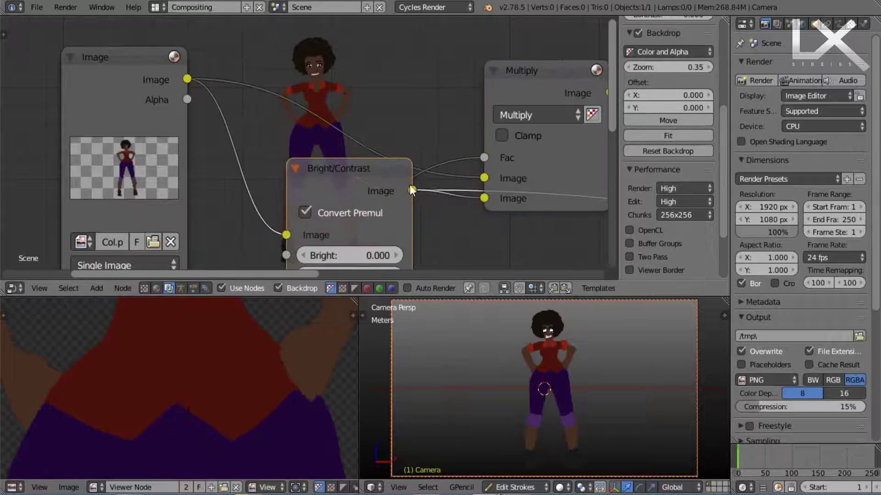
click(409, 185)
Step: Raise the Bright/Contrast node's Bright value to 0.6 and send the Multiply node's output to the Viewer
middle_drag(390, 168, 392, 96)
triple_click(399, 182)
triple_click(399, 183)
scroll(405, 156, down, 8)
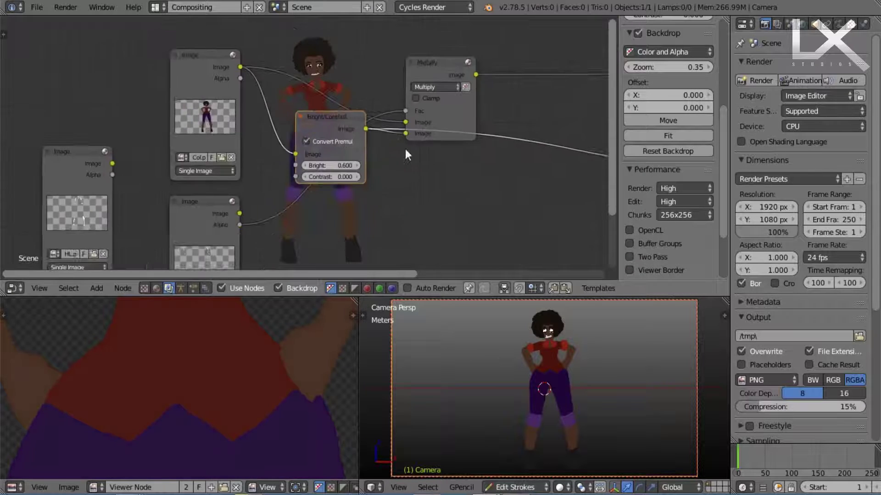
middle_drag(405, 149, 383, 187)
ctrl+shift+click(416, 112)
Step: Move the Bright/Contrast node slightly lower and set its Bright value to 35
drag(324, 204, 335, 205)
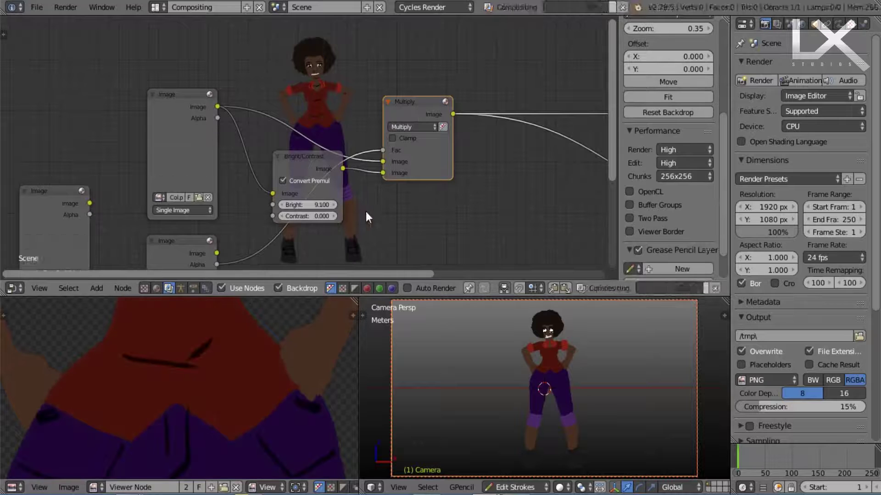
ctrl+middle_drag(318, 193, 320, 164)
drag(320, 163, 313, 183)
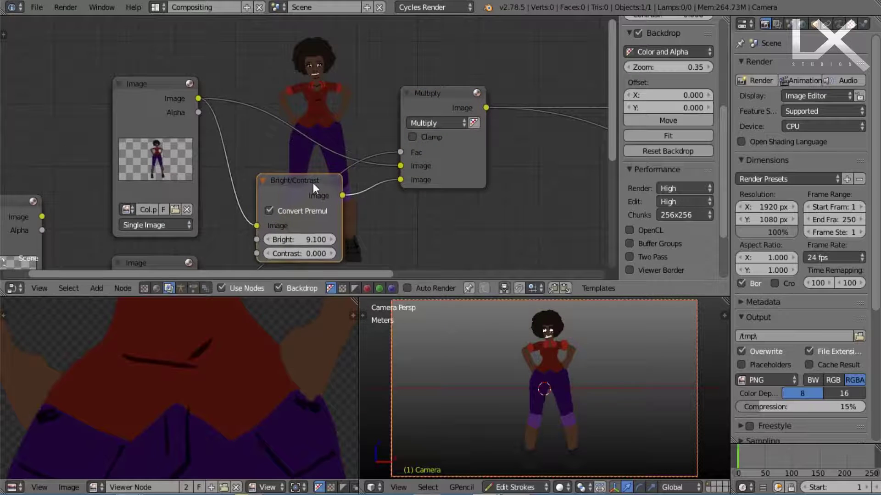
middle_drag(309, 235, 320, 205)
drag(304, 206, 511, 185)
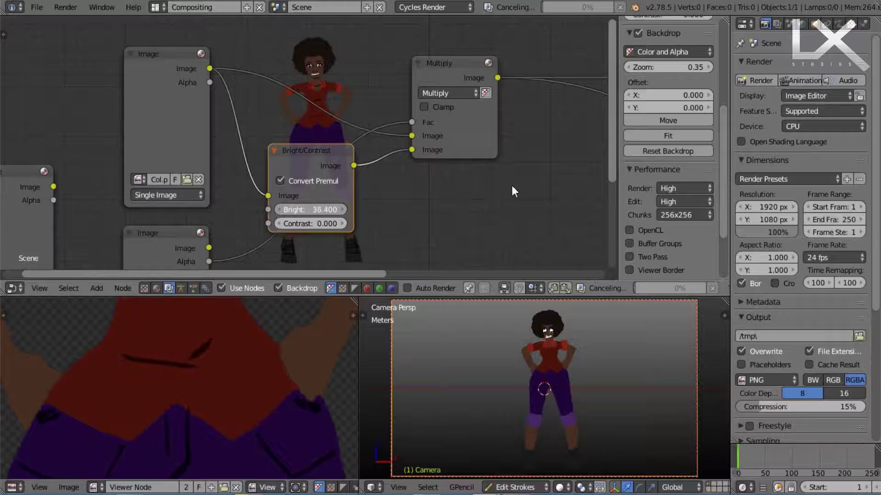
click(318, 210)
text(35)
key(Return)
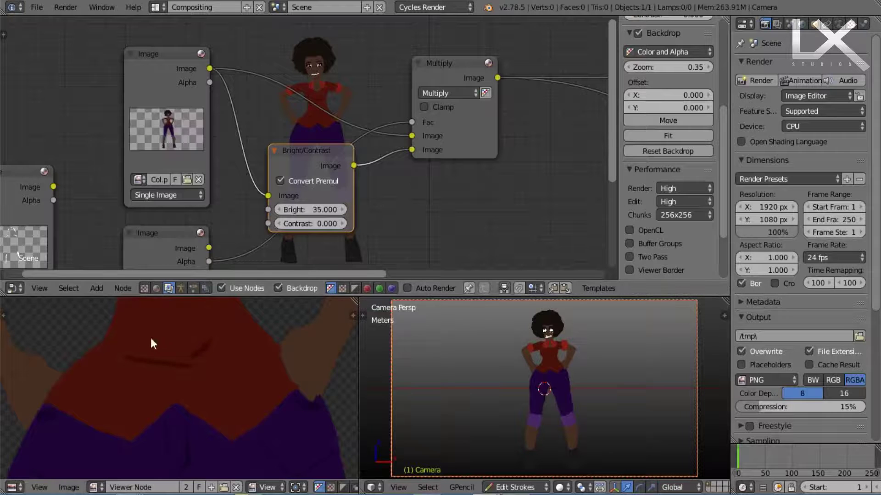
Step: Move the Col.png, Bright/Contrast and Multiply nodes up and to the left to make room in the node tree
middle_drag(151, 340, 156, 312)
scroll(160, 311, up, 2)
ctrl+middle_drag(344, 206, 297, 228)
middle_drag(220, 322, 226, 457)
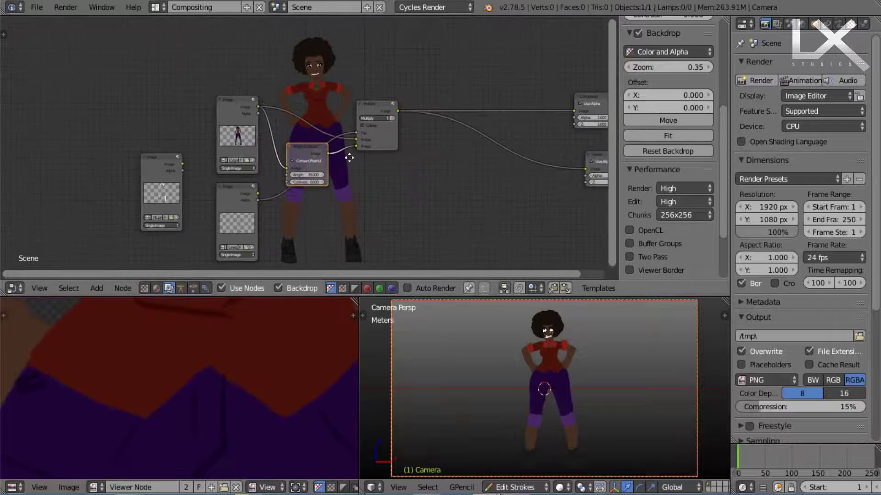
ctrl+middle_drag(350, 153, 301, 186)
drag(212, 89, 188, 54)
drag(298, 145, 265, 109)
drag(399, 94, 364, 68)
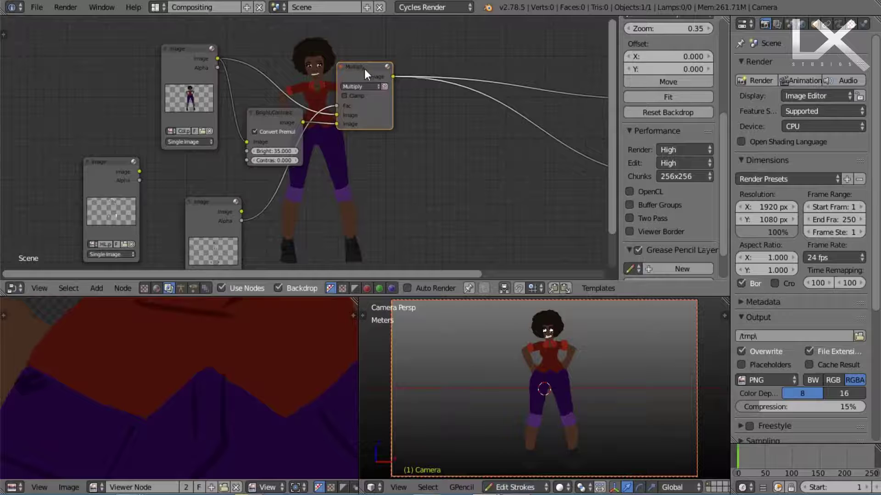
Step: Duplicate the Multiply node onto its output, connecting the Lines.png alpha to its Fac and Bright/Contrast to its second Image input
key(shift+d)
click(409, 98)
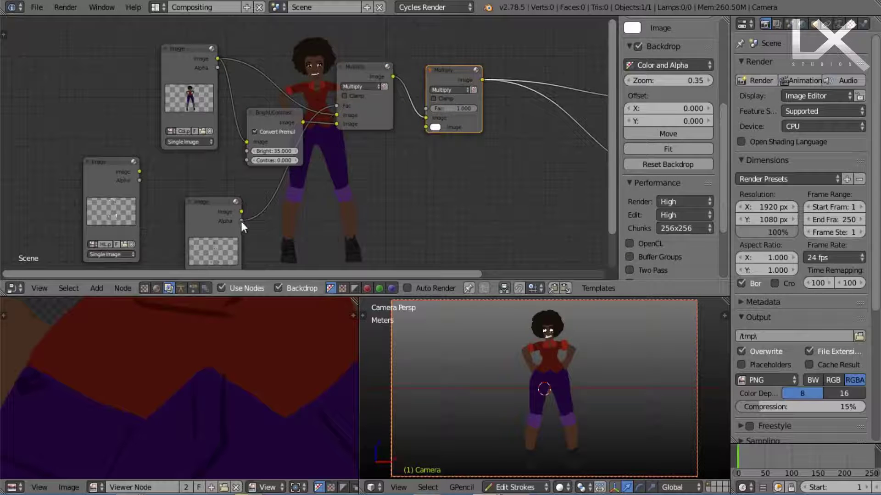
drag(241, 222, 425, 109)
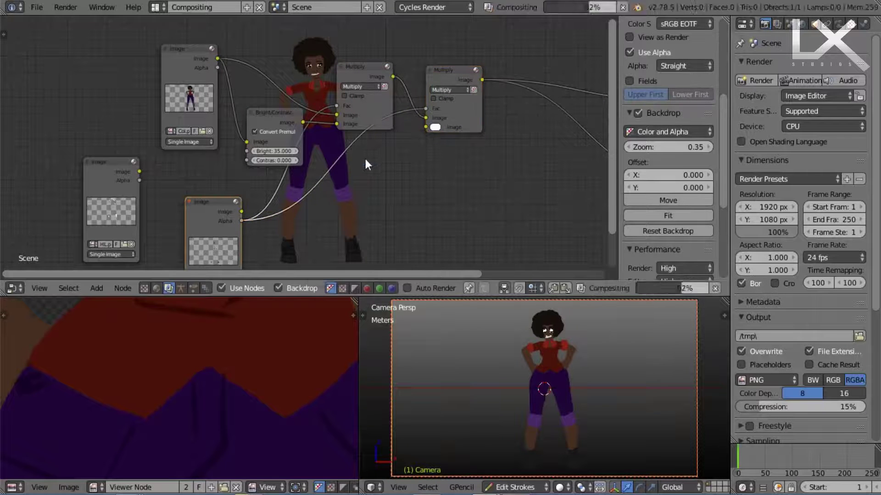
key(shift+a)
drag(303, 122, 426, 127)
Step: Add a Blur node onto the link between the Lines.png alpha and the second Multiply node's Fac input
key(shift+a)
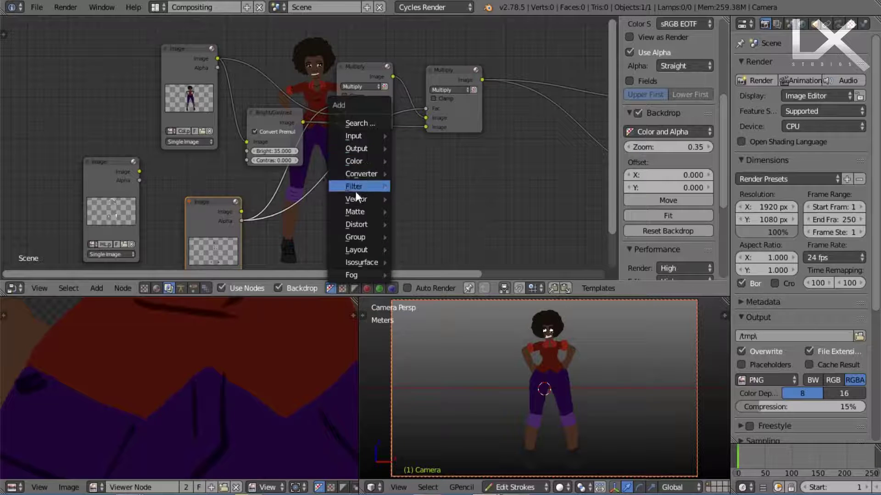
mouse_move(388, 185)
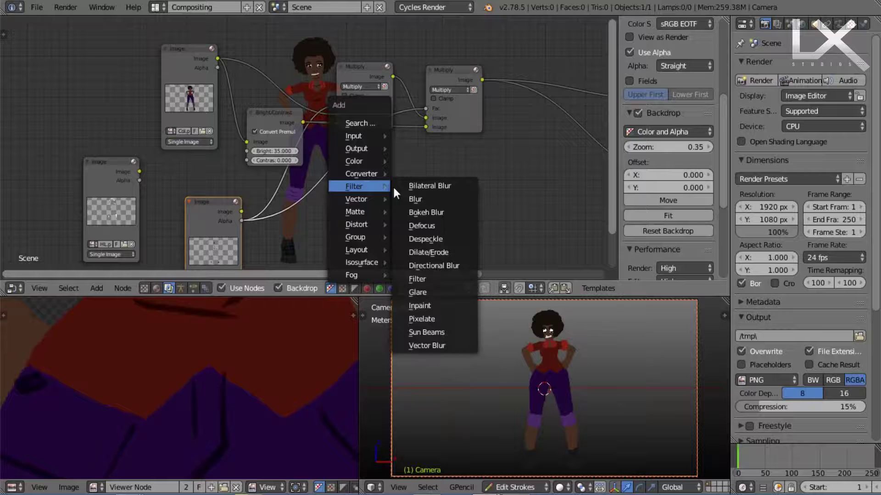
click(424, 202)
click(384, 158)
middle_drag(383, 158, 343, 120)
scroll(339, 128, up, 3)
Step: Set the Blur node's filter type to Fast Gaussian with X and Y sizes of 5
click(330, 143)
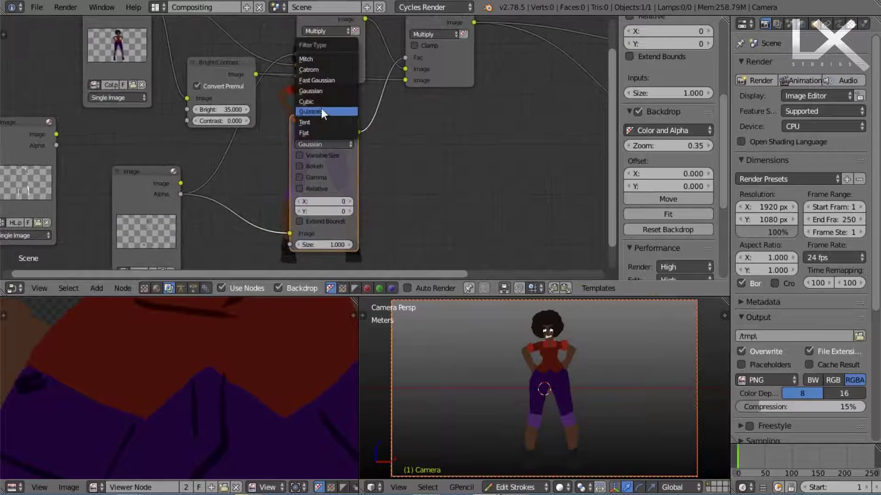
click(325, 81)
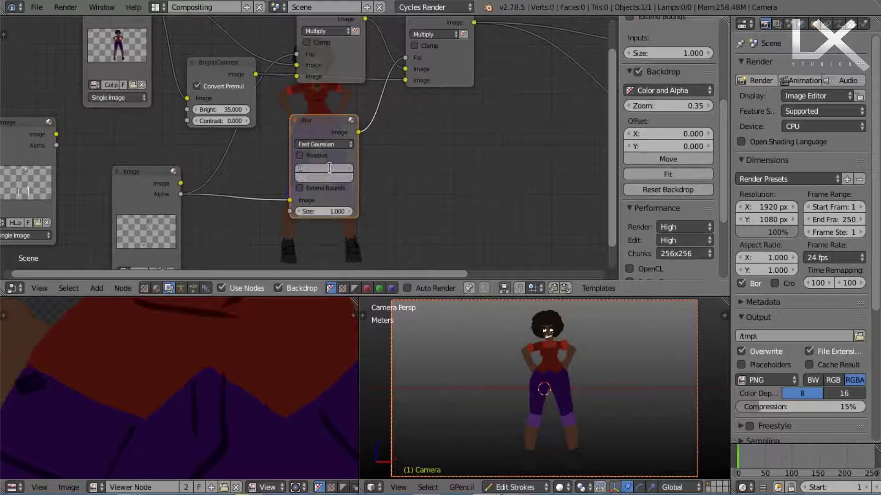
text(5)
key(Return)
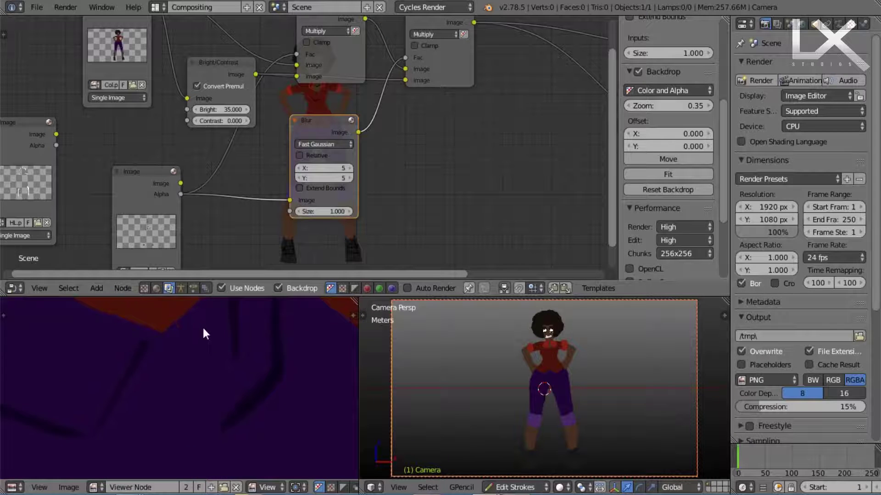
Step: Examine the blurred tinted lines on the character's clothes and face in the viewer image
scroll(200, 332, down, 2)
middle_drag(128, 336, 122, 366)
drag(321, 178, 401, 170)
scroll(316, 204, down, 10)
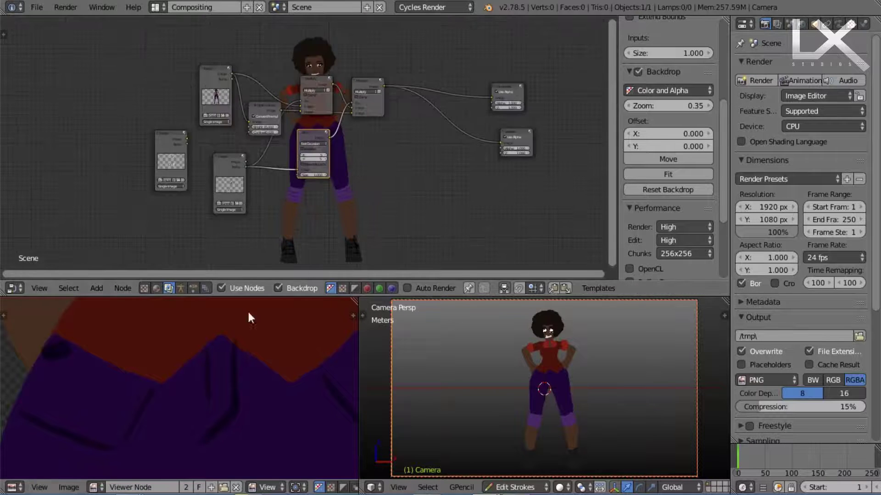
middle_drag(249, 313, 185, 380)
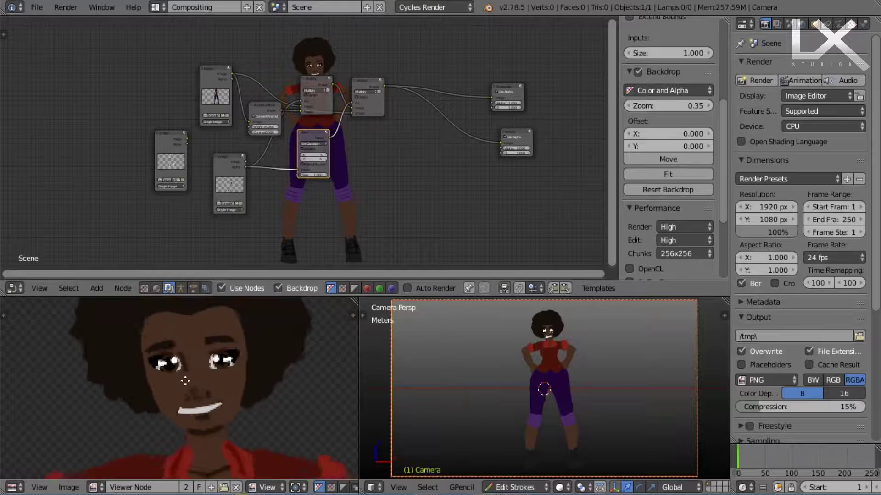
scroll(183, 387, down, 2)
scroll(359, 137, up, 3)
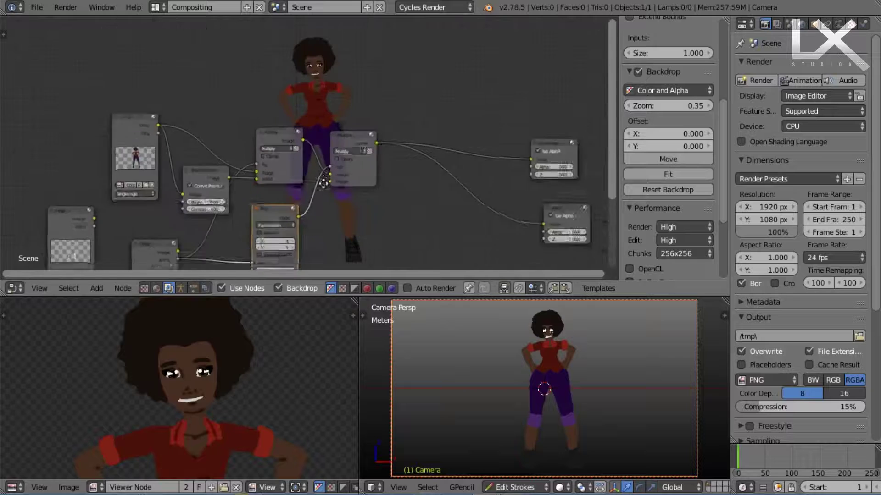
Step: Move the HL image node beyond the second Multiply node and shift the Composite and Viewer nodes outward to make room
ctrl+middle_drag(323, 183, 345, 182)
drag(174, 125, 180, 125)
drag(143, 196, 392, 221)
drag(489, 145, 551, 53)
drag(497, 191, 585, 129)
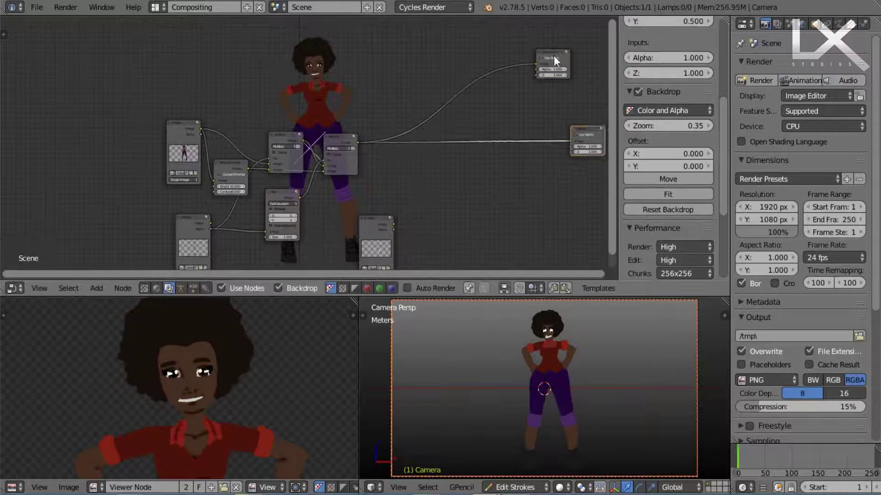
drag(555, 57, 583, 61)
Step: Place the HL image node directly below the second Multiply node
middle_drag(467, 109, 417, 91)
drag(319, 207, 296, 191)
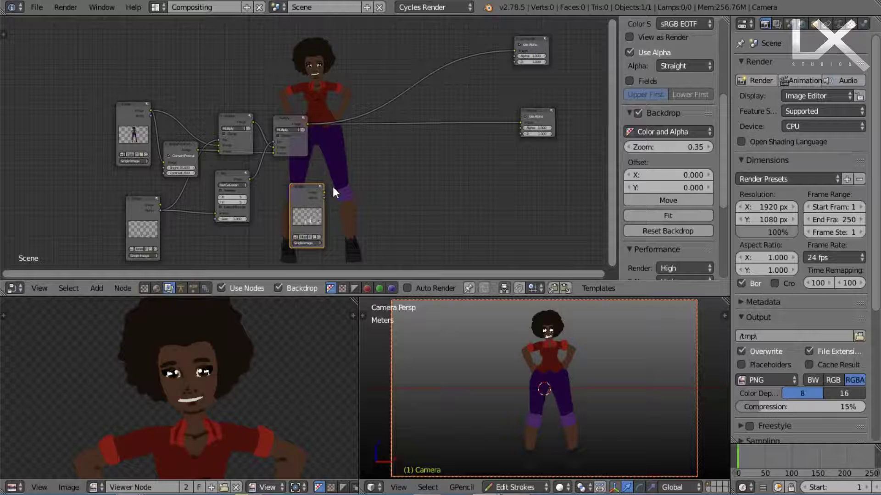
drag(306, 186, 304, 161)
ctrl+middle_drag(323, 166, 351, 147)
drag(303, 161, 303, 175)
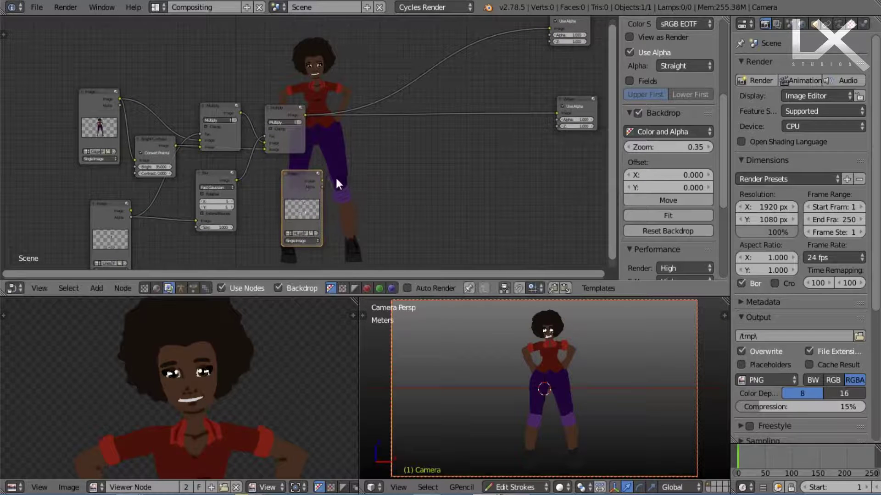
Step: Duplicate the second Multiply node and insert the copy on its output link to the Composite and Viewer nodes
click(285, 110)
key(shift+d)
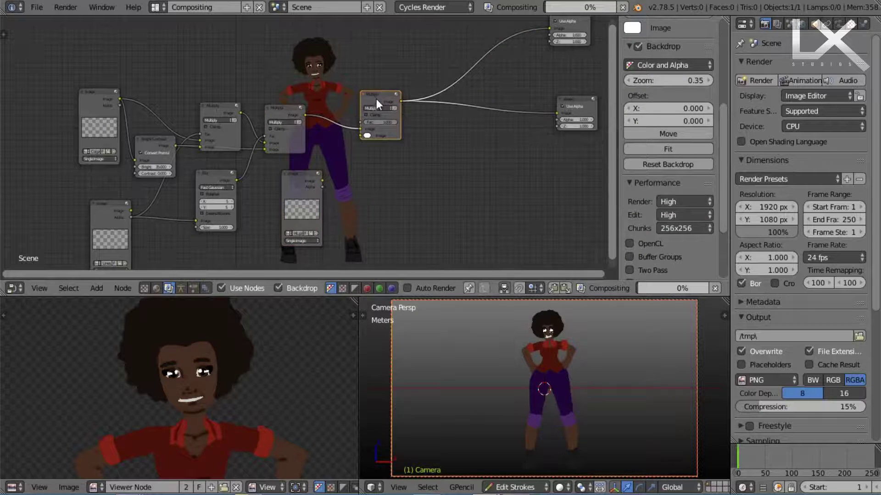
click(376, 98)
Step: Try feeding the HL image output into the third Multiply node's second Image input, then unlink it
drag(298, 173, 373, 134)
scroll(306, 161, up, 1)
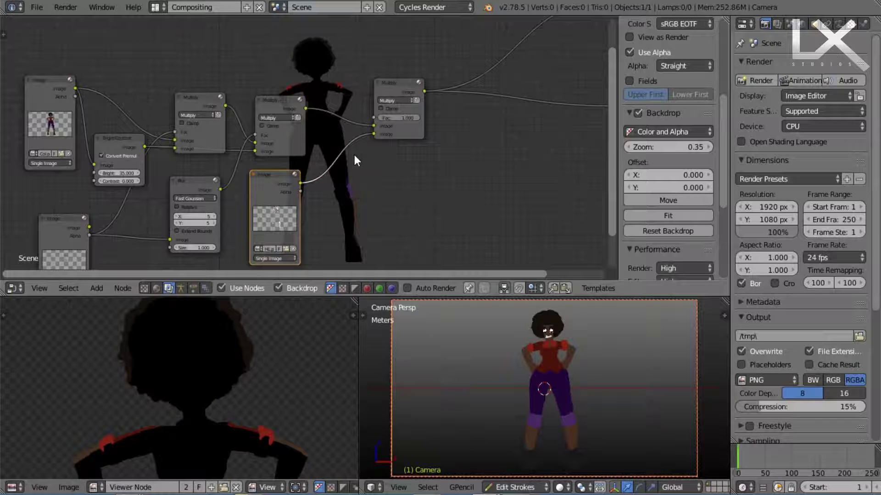
drag(374, 133, 362, 126)
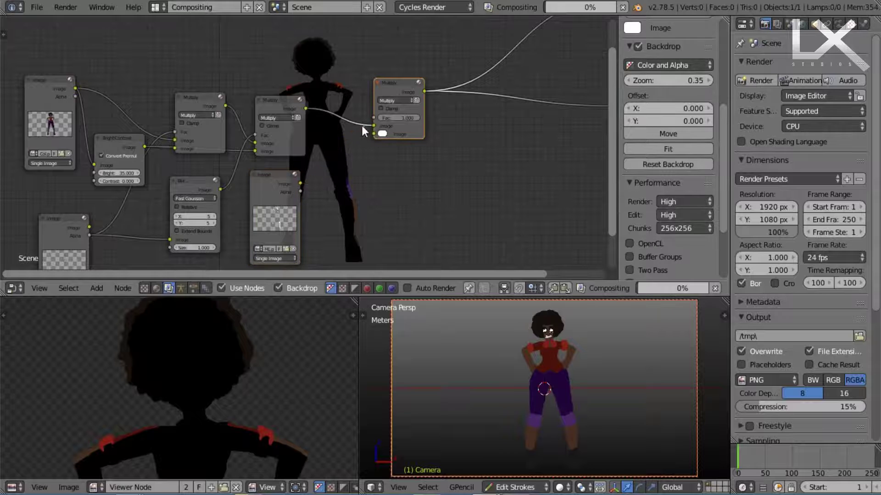
drag(301, 192, 339, 161)
Step: Preview the HL image in the Viewer, try a duplicated blend node set to Mix on its output, and delete that node
ctrl+shift+click(278, 184)
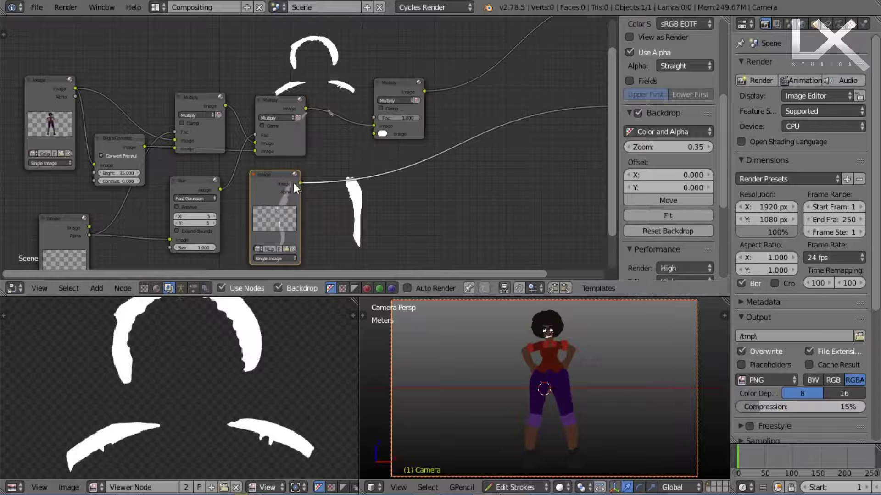
click(384, 84)
key(shift+d)
click(349, 167)
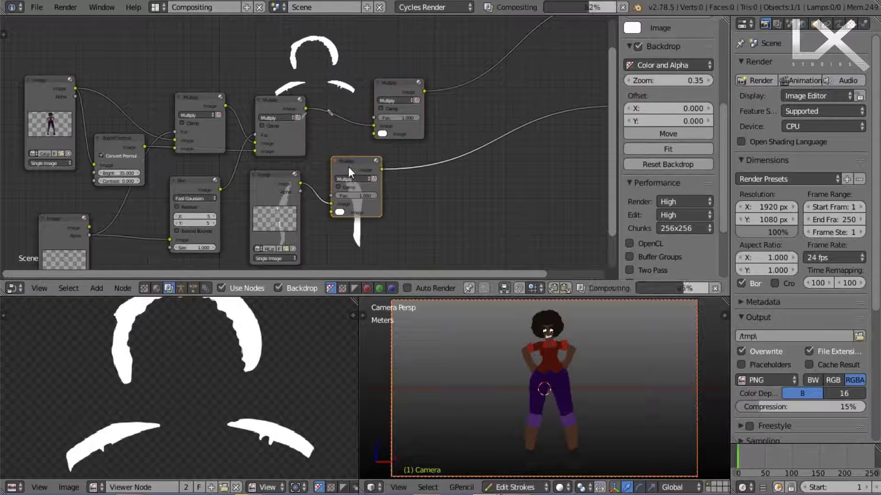
click(356, 179)
click(347, 169)
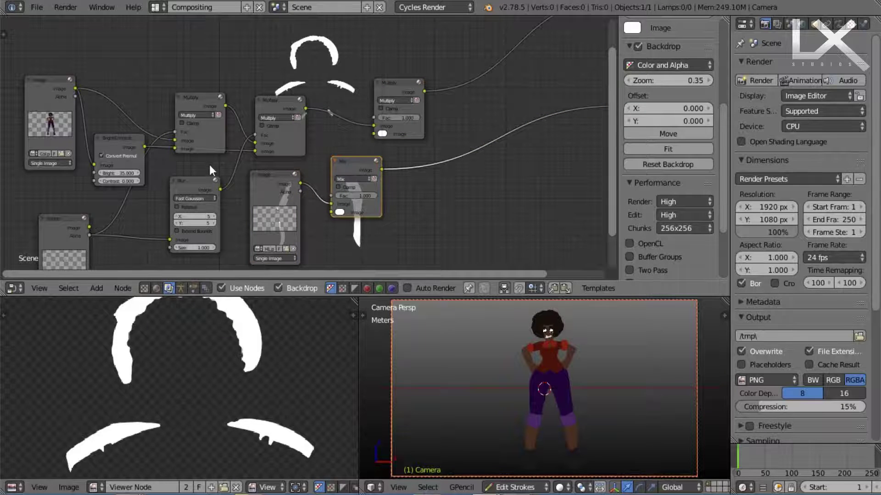
drag(300, 184, 265, 203)
mouse_move(75, 97)
mouse_down()
mouse_move(321, 197)
mouse_move(342, 239)
mouse_move(337, 214)
mouse_move(325, 216)
mouse_up()
scroll(340, 209, up, 4)
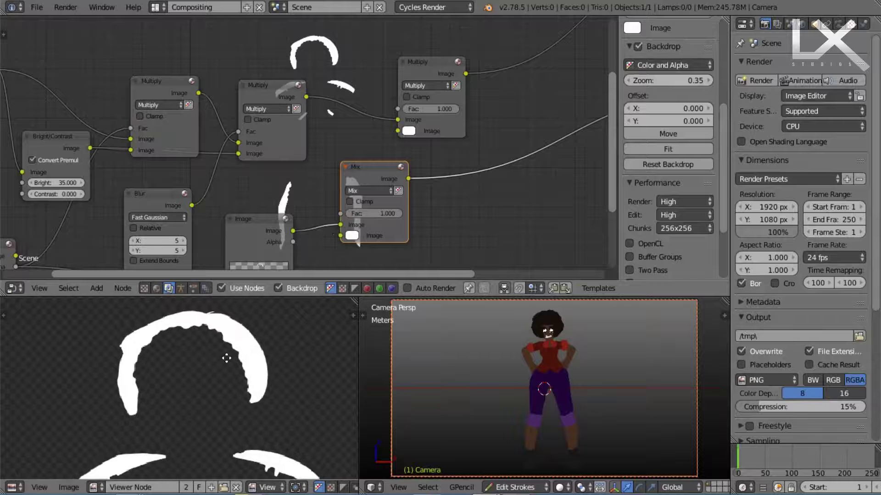
scroll(341, 211, down, 2)
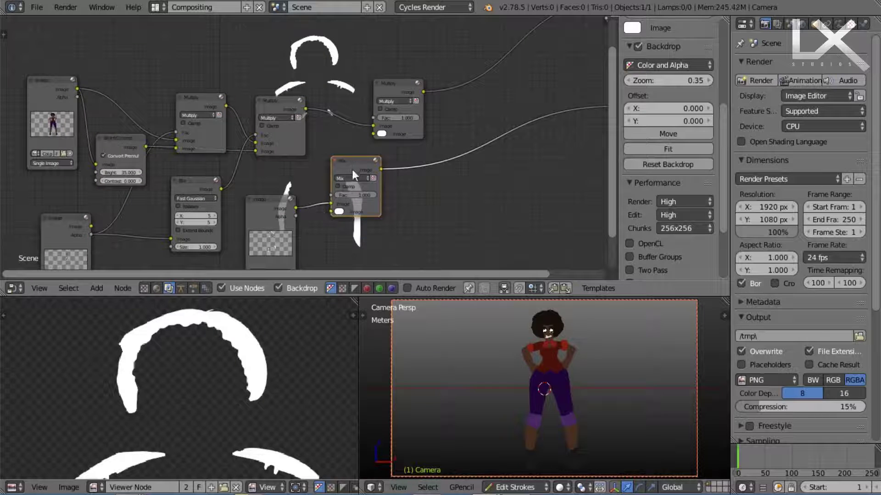
key(x)
Step: Connect the HL image to the third Multiply node's second Image input, send that node to the Viewer and set its blend mode to Add
drag(296, 208, 372, 134)
ctrl+shift+click(389, 84)
scroll(406, 90, up, 1)
click(405, 91)
click(403, 111)
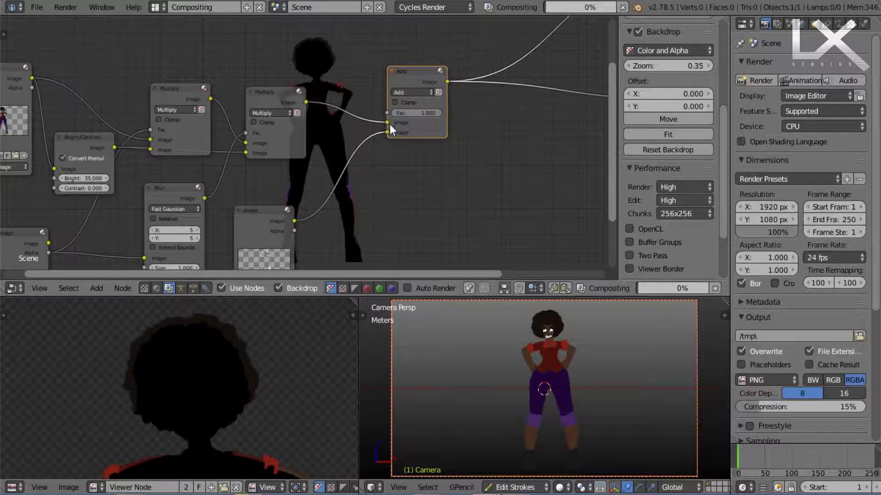
scroll(216, 331, up, 3)
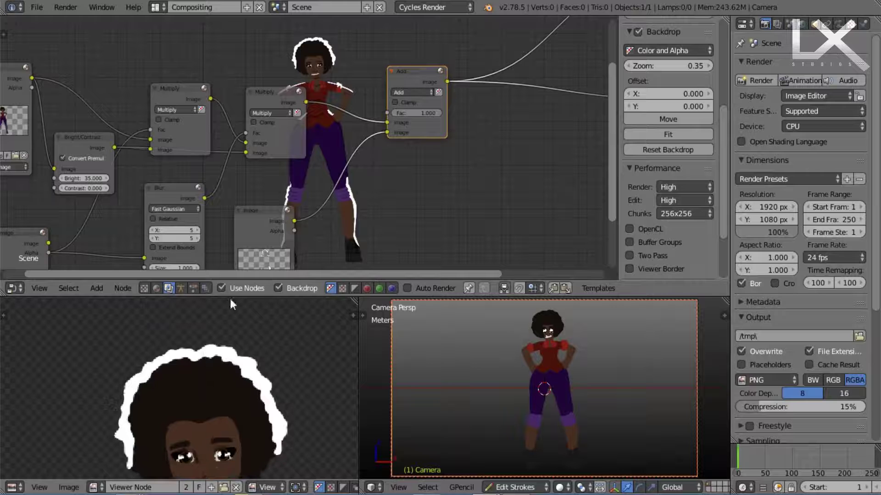
middle_drag(217, 378, 216, 282)
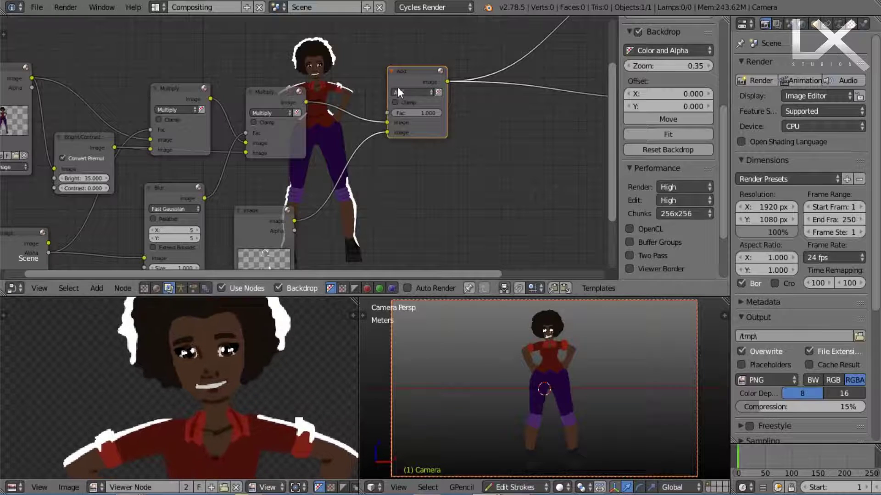
Step: Change the Add node's blend mode to Dodge
drag(404, 70, 427, 69)
click(436, 91)
click(433, 183)
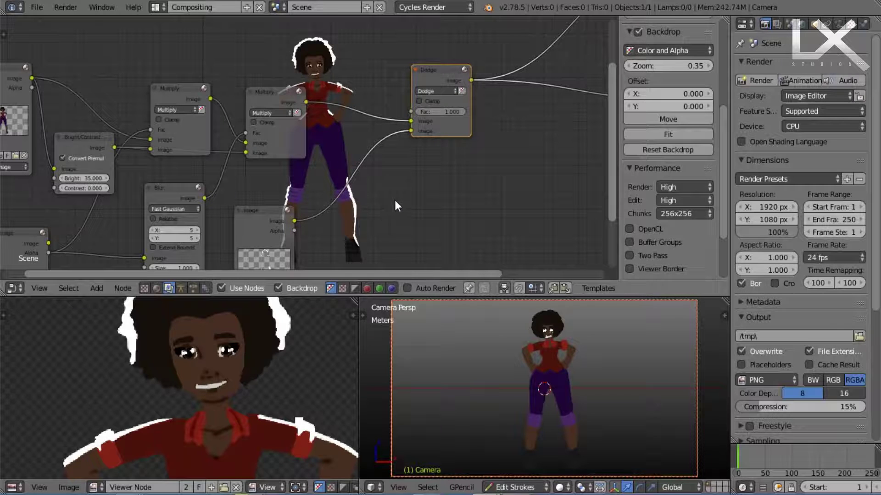
Step: Duplicate the Dodge node and insert the copy on the link to the Composite node
key(shift+d)
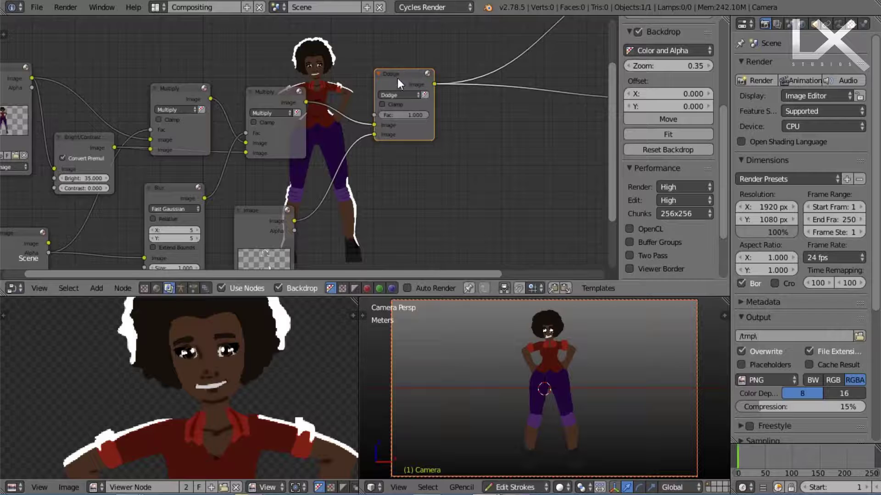
click(497, 65)
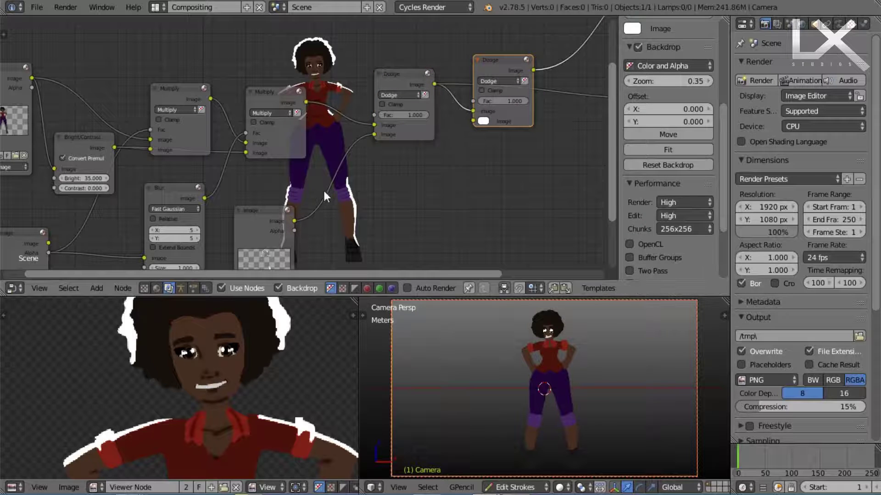
ctrl+middle_drag(370, 151, 390, 118)
middle_drag(339, 146, 367, 114)
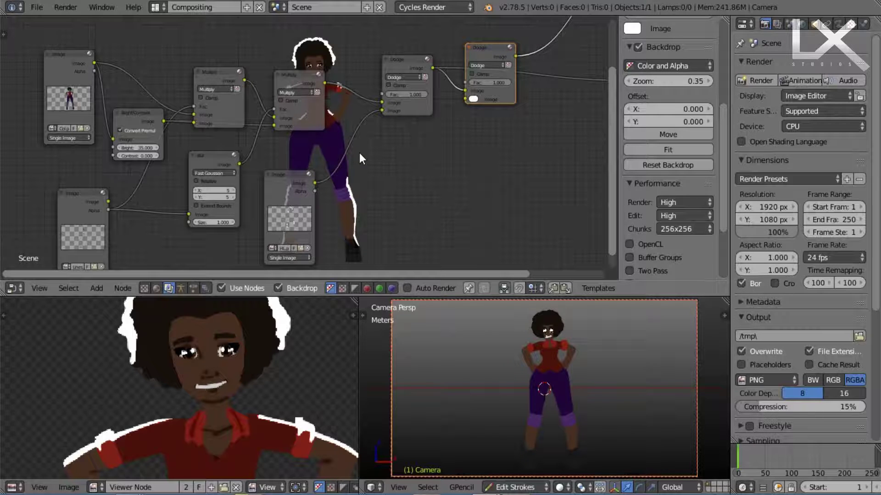
middle_drag(345, 156, 316, 167)
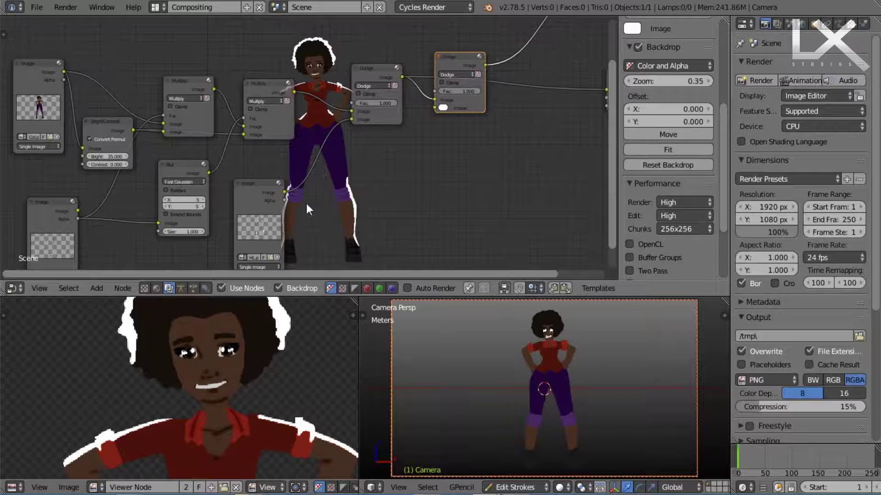
Step: Space out the HL, Lines.png and Col.png image nodes, the Bright/Contrast node and the first Multiply node for a tidier layout
drag(260, 193, 270, 195)
middle_drag(289, 175, 379, 151)
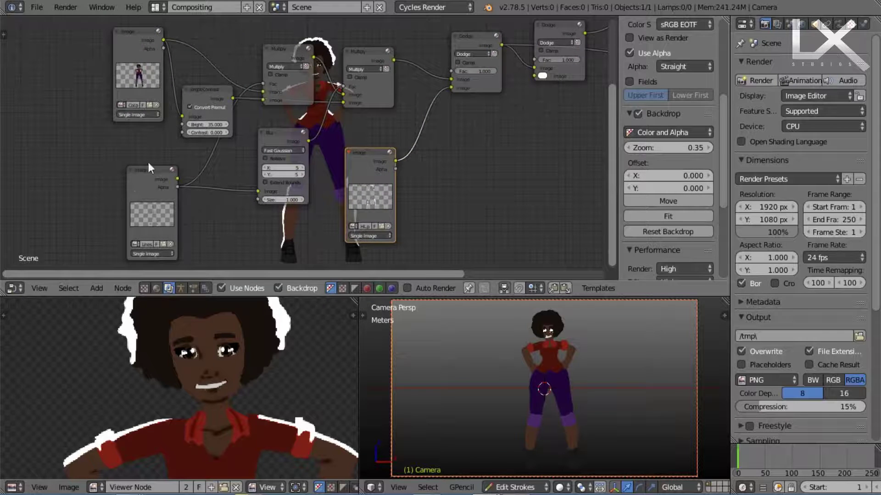
drag(146, 183, 98, 177)
middle_drag(152, 59, 160, 107)
drag(147, 94, 114, 108)
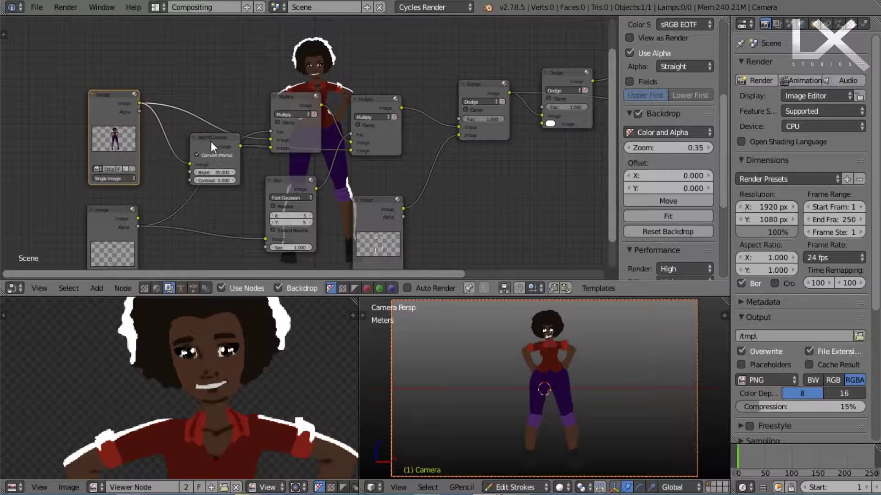
drag(211, 141, 183, 142)
drag(294, 90, 282, 79)
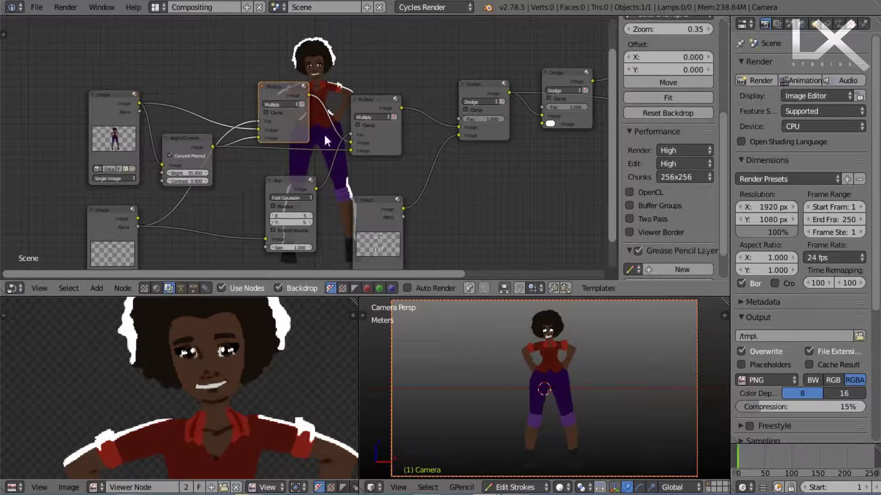
Step: Duplicate the HL image node and connect the copy's Image output to the second Dodge node's second Image input
middle_drag(415, 169, 271, 130)
scroll(318, 111, down, 1)
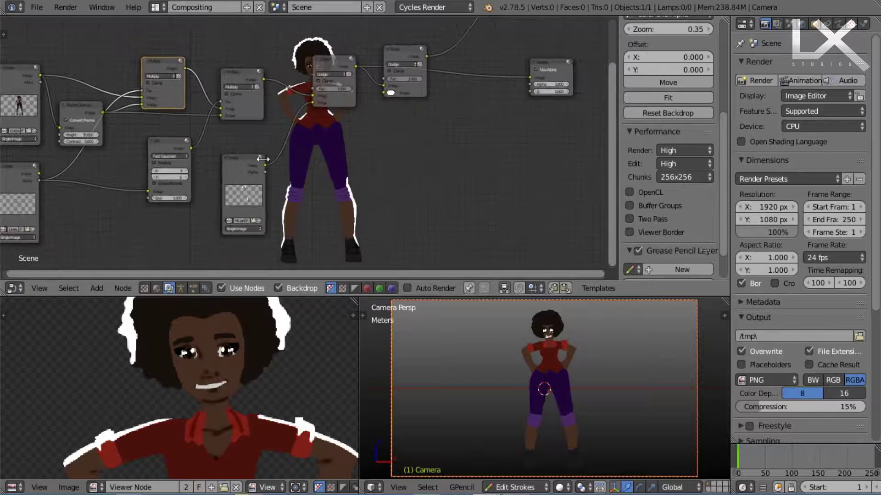
click(241, 167)
key(shift+d)
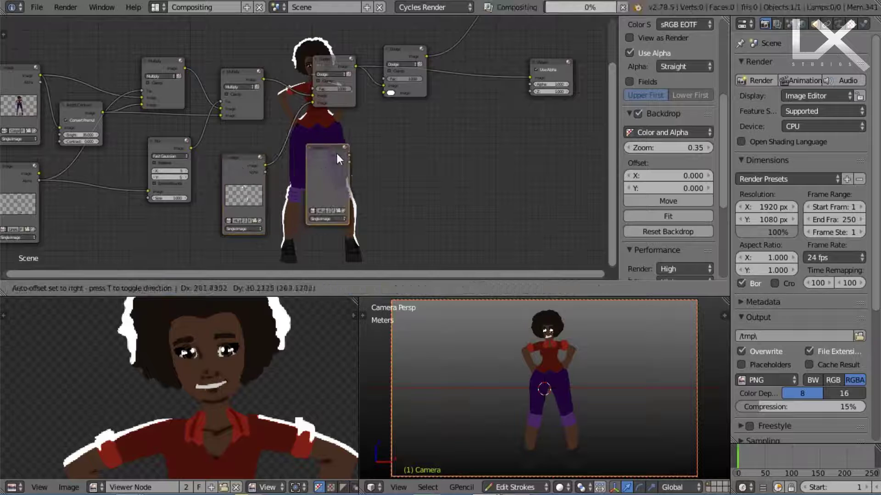
click(329, 160)
drag(352, 159, 384, 93)
drag(400, 48, 421, 60)
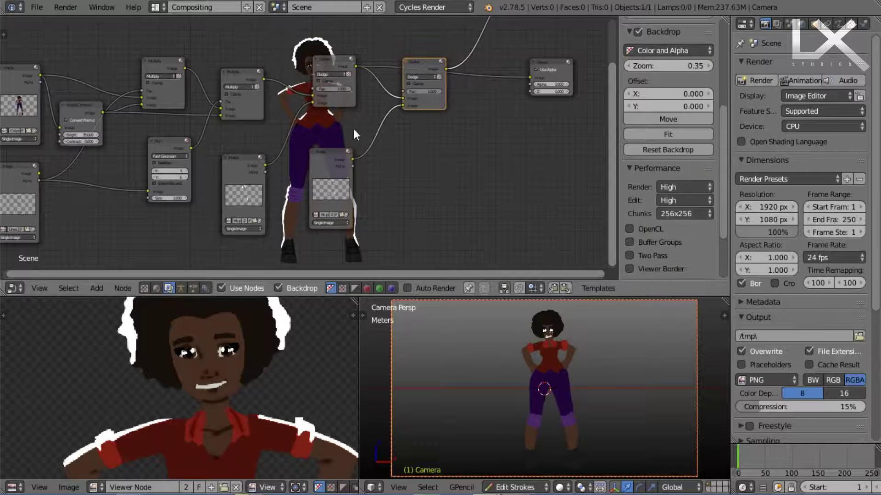
Step: Duplicate the Blur node and insert the copy between the duplicated HL image and the second Dodge node
drag(331, 149, 320, 160)
click(158, 144)
key(shift+d)
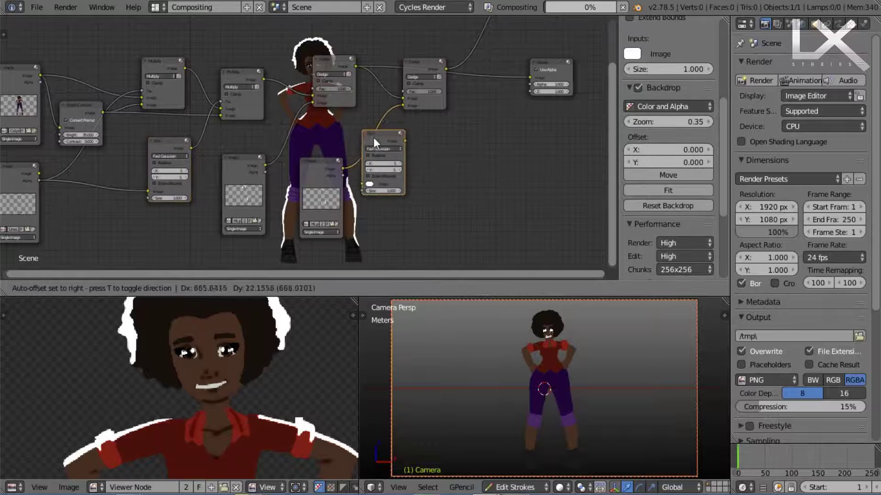
click(374, 138)
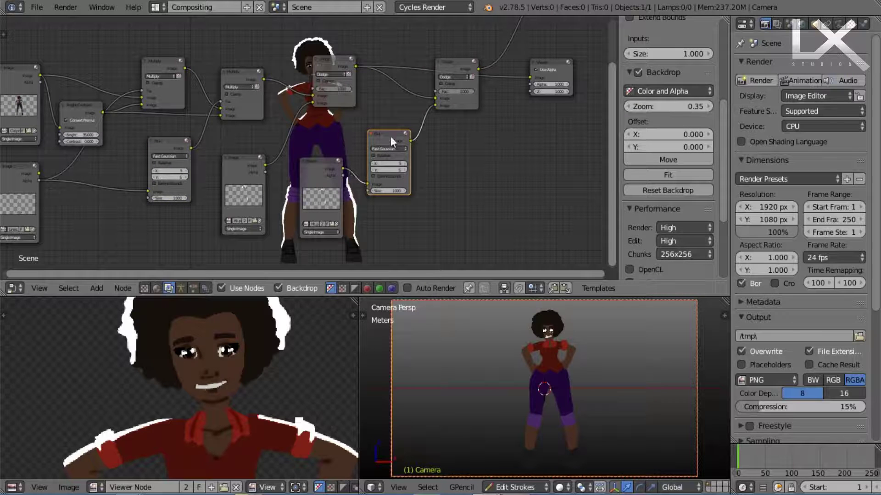
Step: Preview the second Dodge node's output in the Viewer and shift the Viewer node farther away from it
ctrl+shift+click(452, 65)
drag(551, 65, 598, 63)
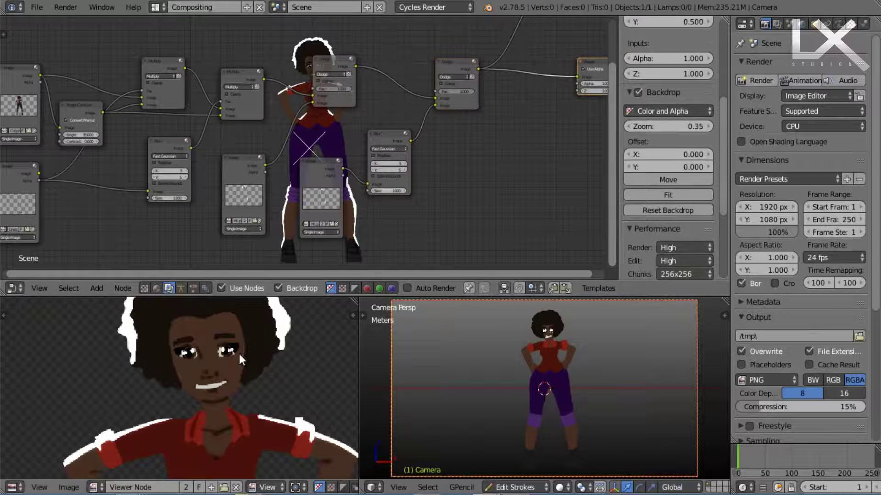
mouse_move(239, 353)
ctrl+middle_down()
mouse_move(260, 320)
mouse_move(208, 464)
ctrl+middle_up()
scroll(234, 370, up, 1)
Step: Make the highlight Blur node relative with 5% in X and Y, and preview it alone and through the second Dodge node
scroll(324, 186, up, 7)
middle_drag(374, 151, 362, 132)
scroll(324, 186, down, 3)
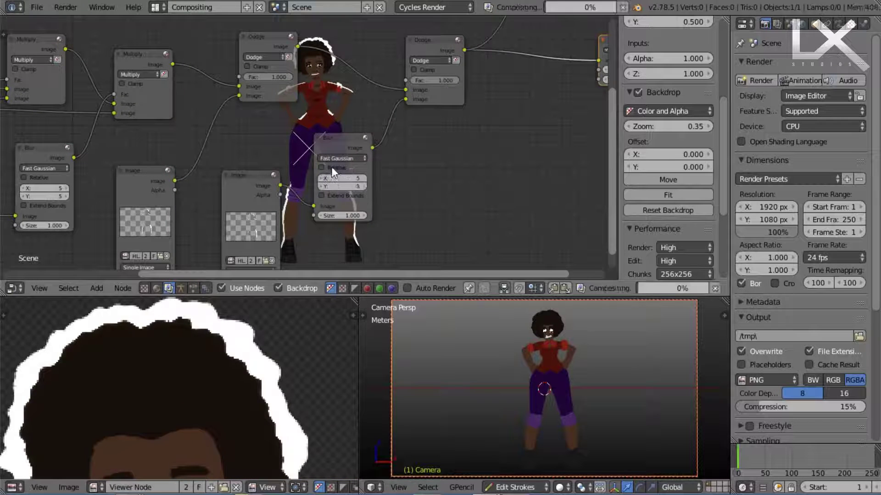
click(331, 167)
drag(348, 198, 348, 207)
text(5)
key(Return)
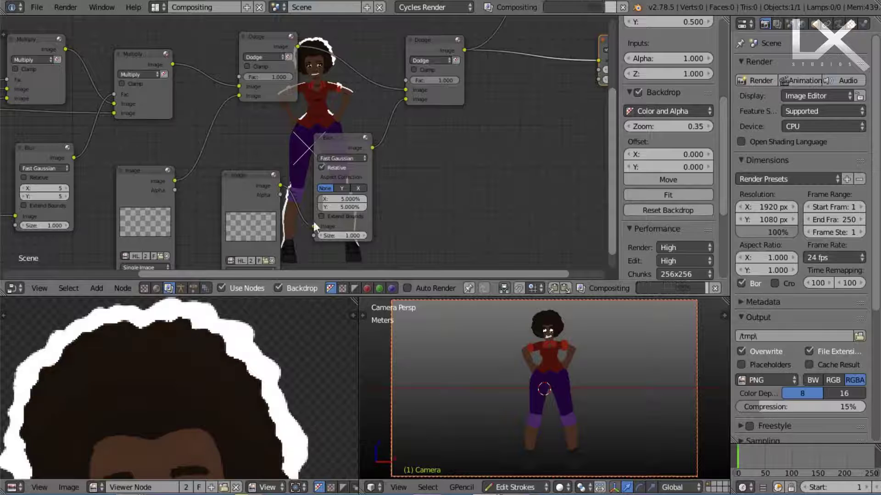
ctrl+shift+click(340, 145)
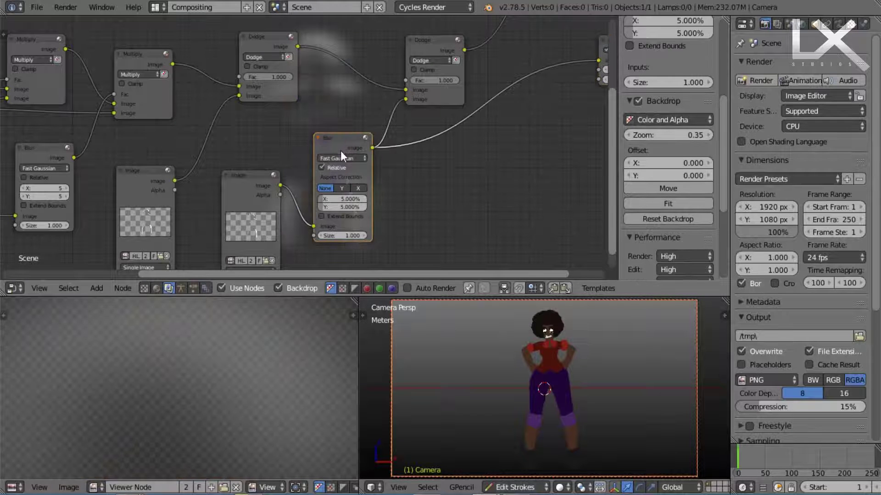
ctrl+shift+click(426, 46)
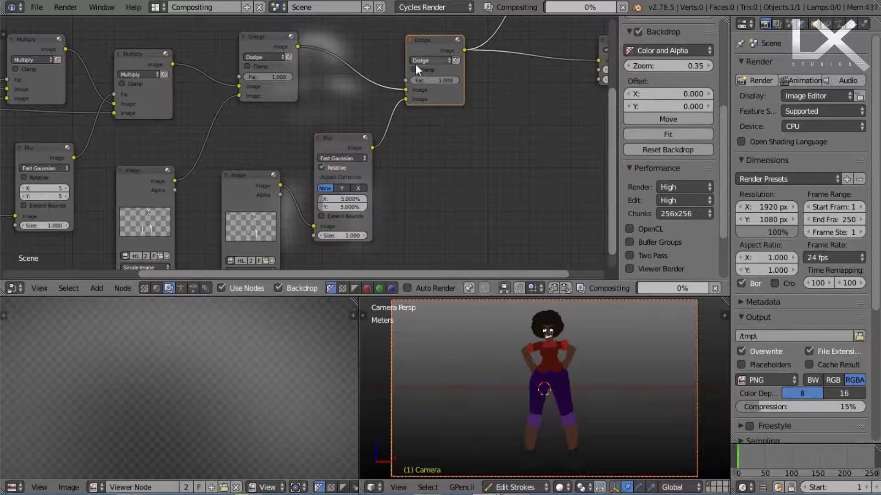
Step: Set the highlight Blur node's X and Y to 1%
click(332, 199)
text(1)
key(Tab)
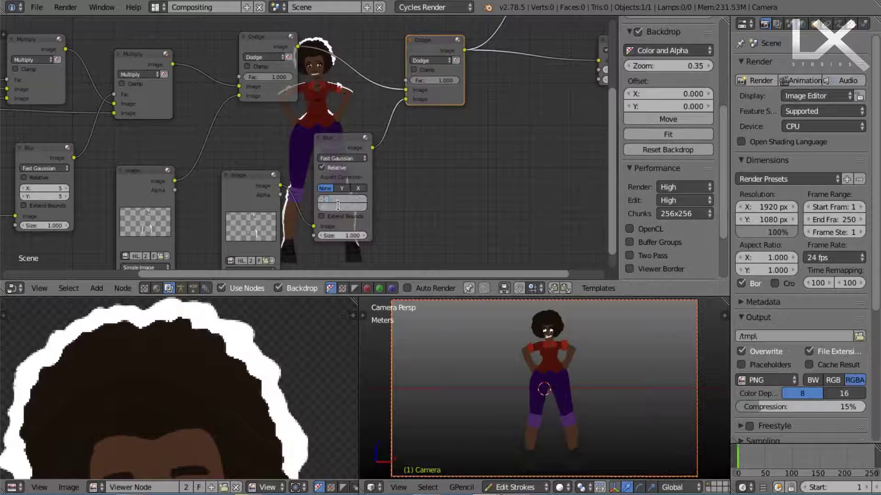
text(1)
key(Return)
Step: Mute the first Dodge node and set the highlight Blur node's X and Y to 0.5%
click(269, 35)
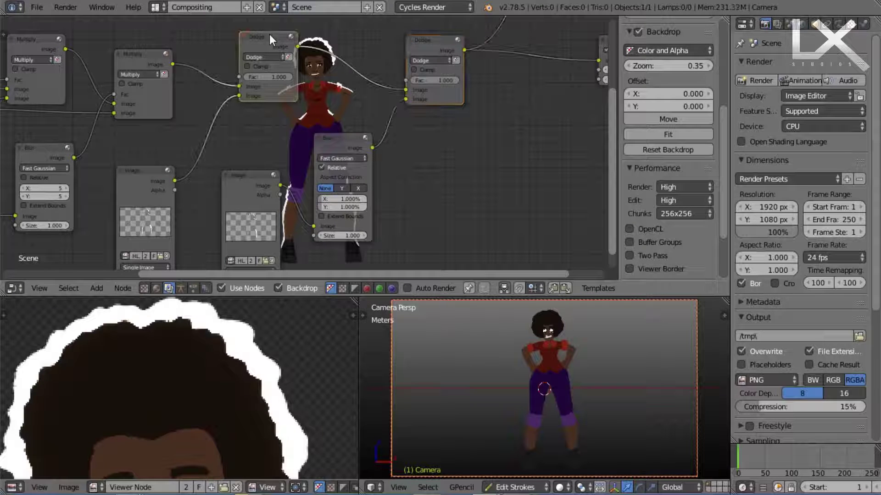
ctrl+shift+click(257, 68)
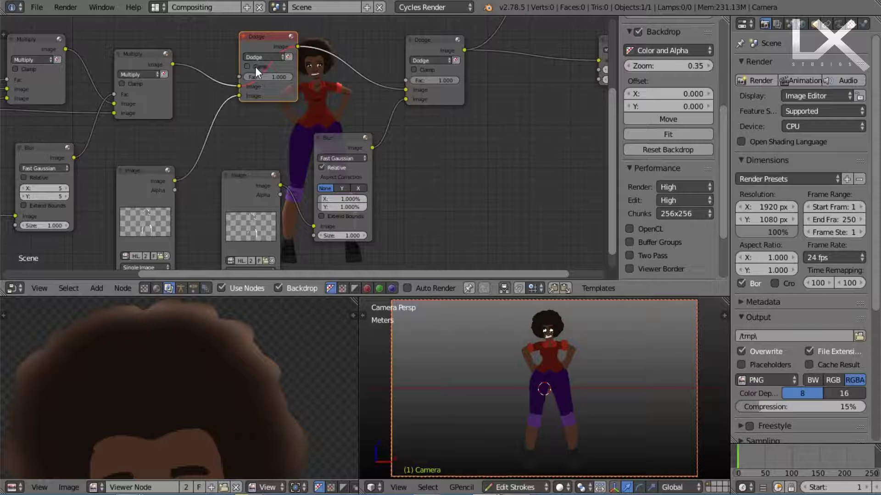
drag(353, 202, 351, 204)
text(.5)
click(405, 206)
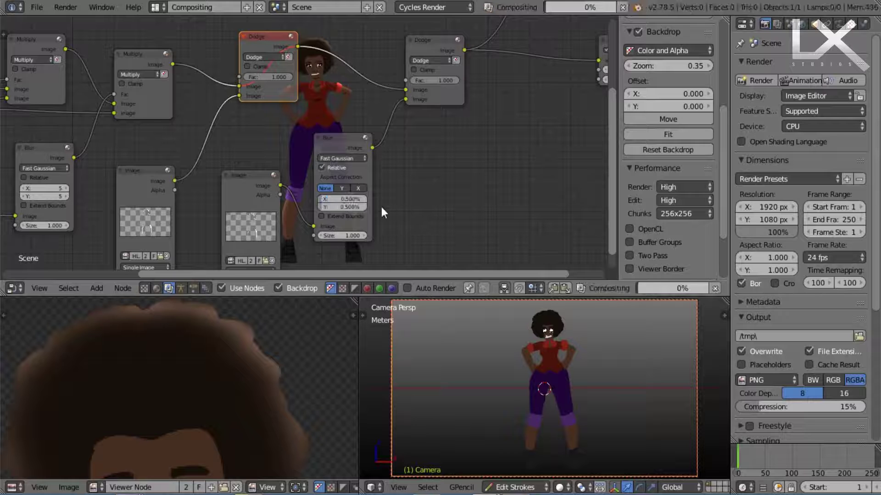
Step: Try the Add blend type on the second Dodge node and unmute the first Dodge node to compare the glow
click(424, 60)
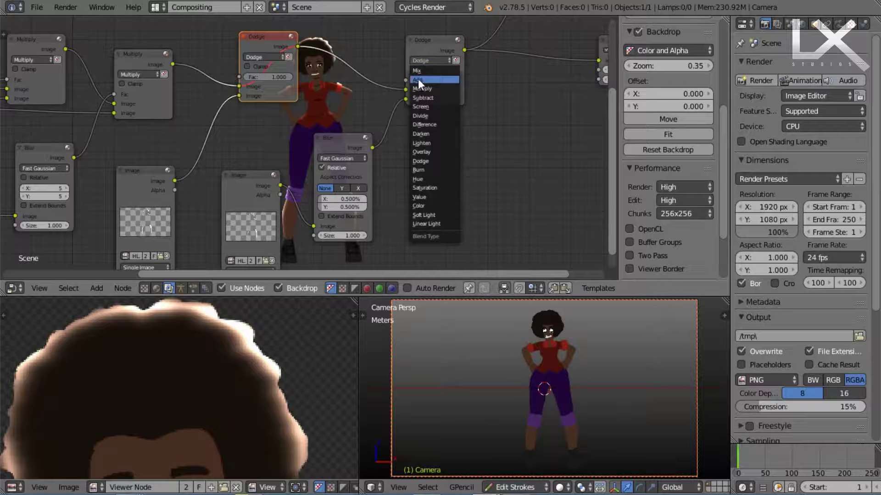
click(418, 78)
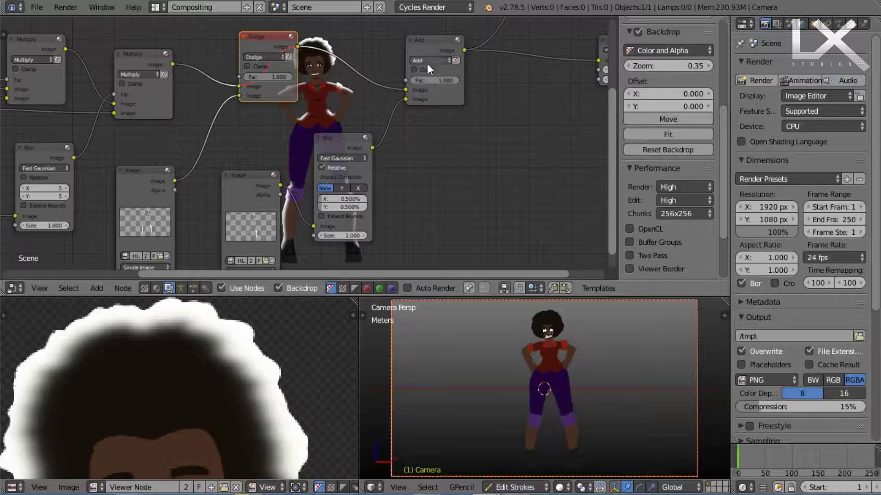
key(m)
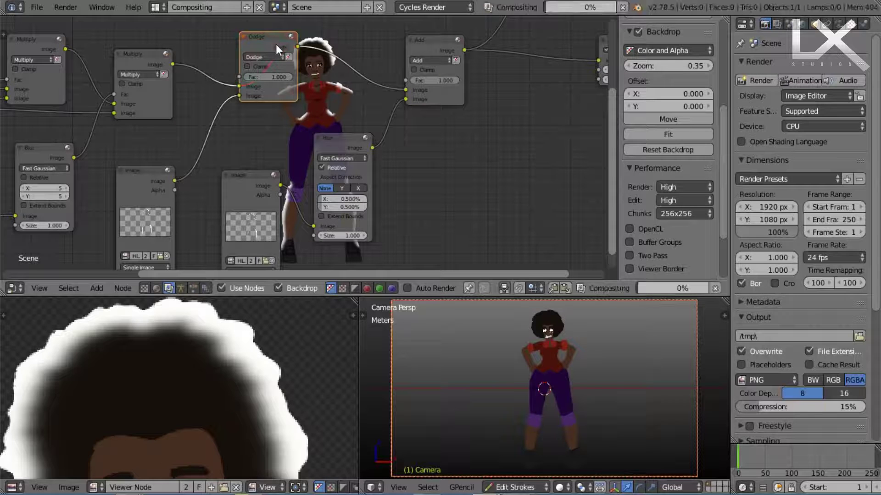
ctrl+middle_drag(185, 359, 161, 411)
middle_drag(161, 411, 205, 293)
scroll(194, 350, down, 2)
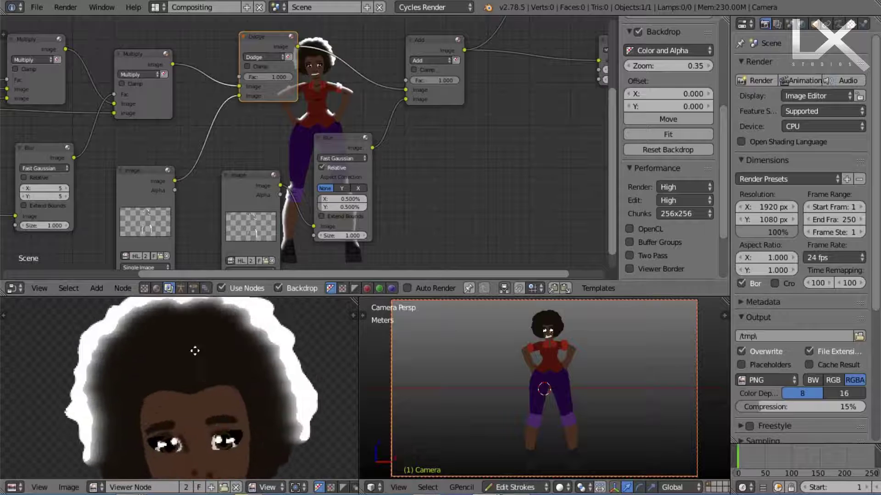
scroll(197, 330, up, 4)
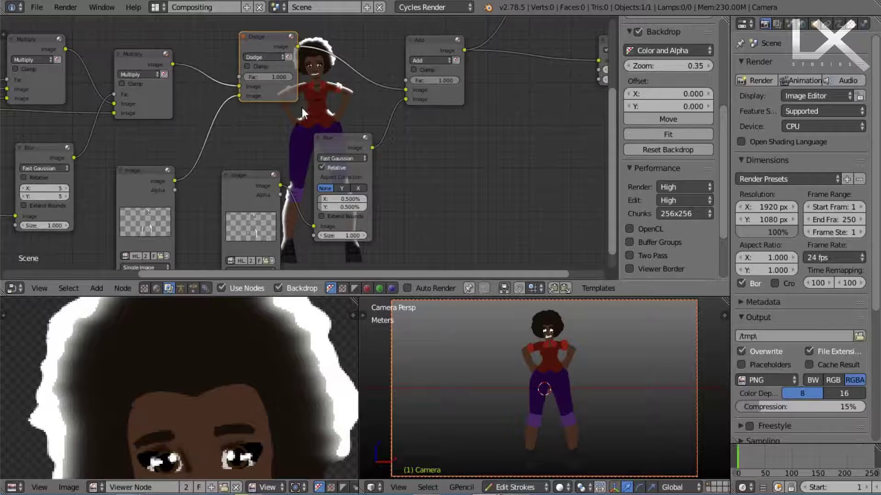
Step: Set the first Dodge node's factor to 0.5
mouse_move(302, 107)
ctrl+middle_down()
mouse_move(298, 79)
mouse_move(299, 120)
ctrl+middle_up()
mouse_move(282, 110)
mouse_down()
mouse_move(257, 111)
mouse_move(275, 110)
mouse_up()
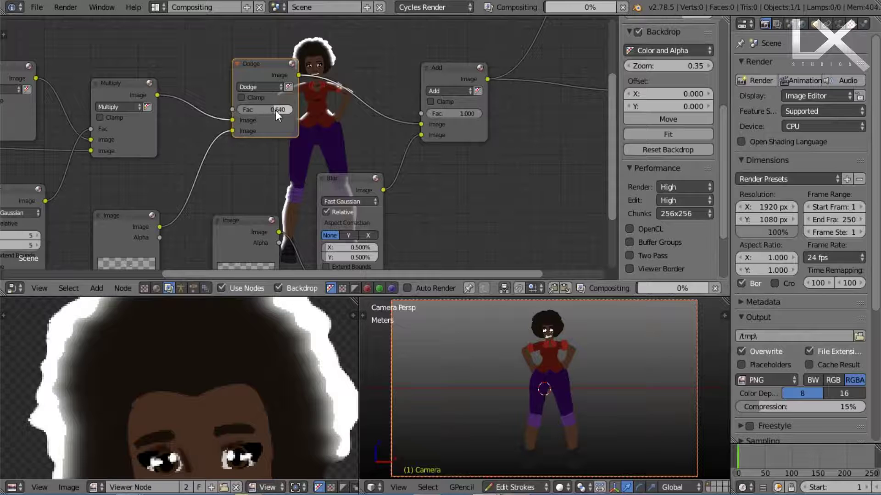
click(277, 110)
key(BackSpace)
text(0.5)
key(Return)
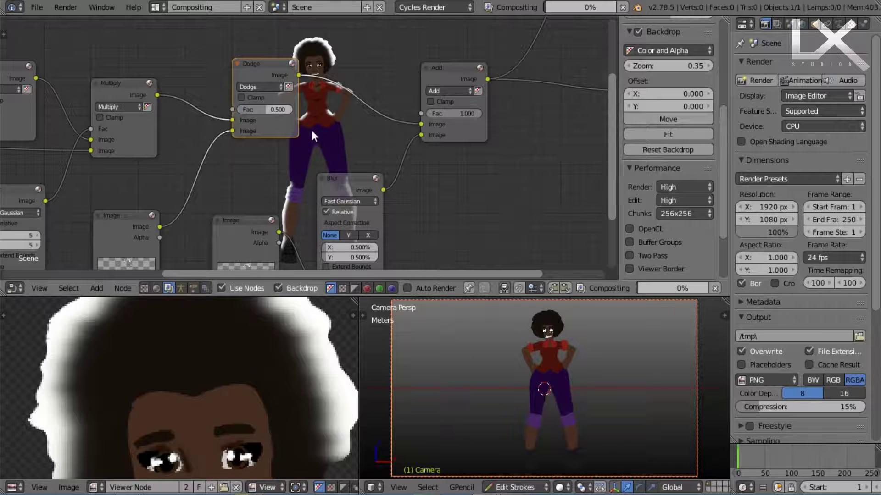
Step: Switch the last mix node from Add back to Dodge and inspect the highlights around the hair and face
click(452, 89)
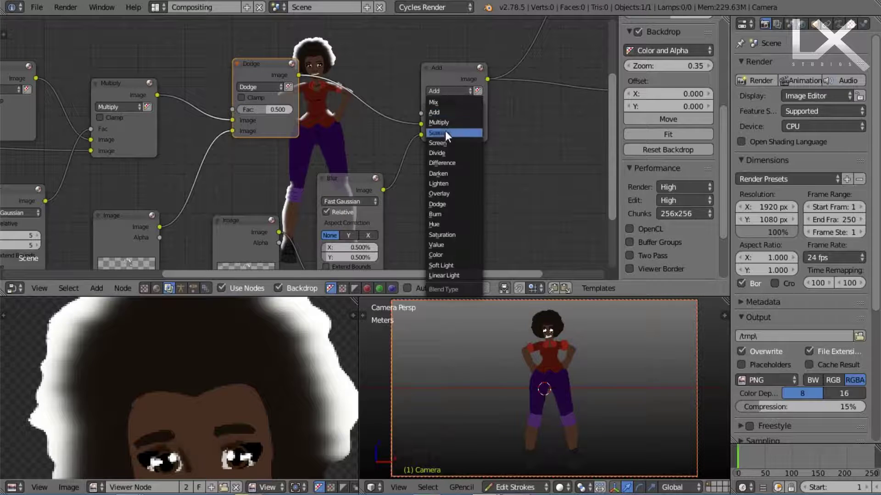
click(442, 206)
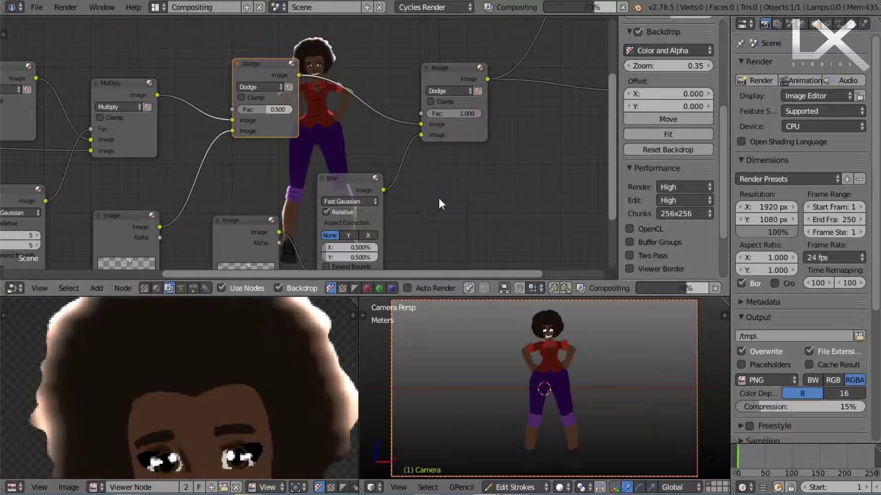
scroll(205, 410, down, 4)
scroll(205, 403, up, 3)
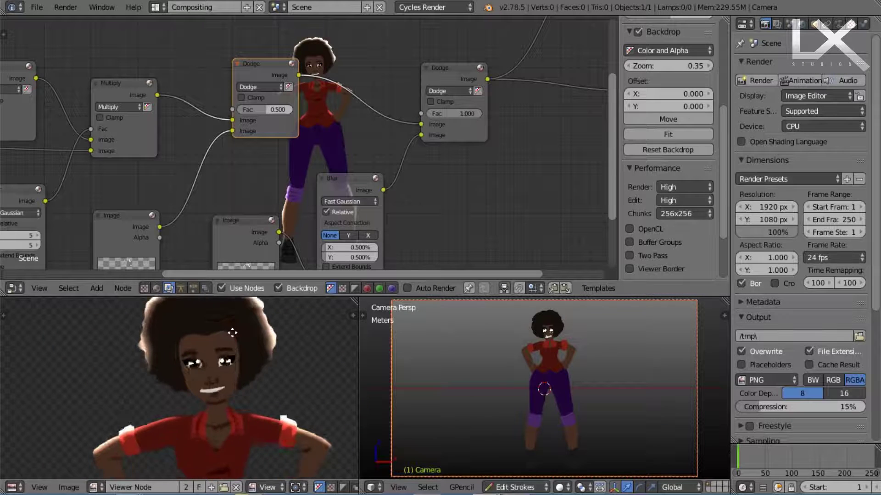
scroll(241, 327, up, 2)
scroll(242, 326, down, 2)
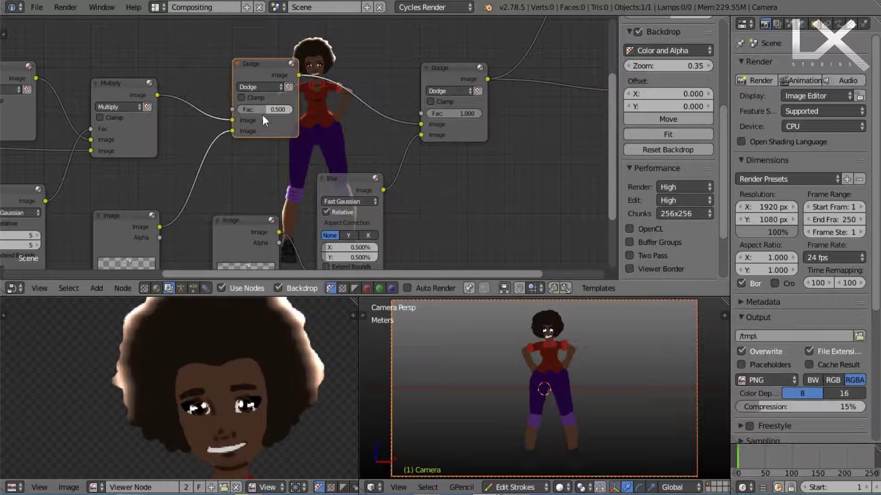
Step: Change the blend type of both Dodge nodes to Add
click(259, 86)
click(245, 108)
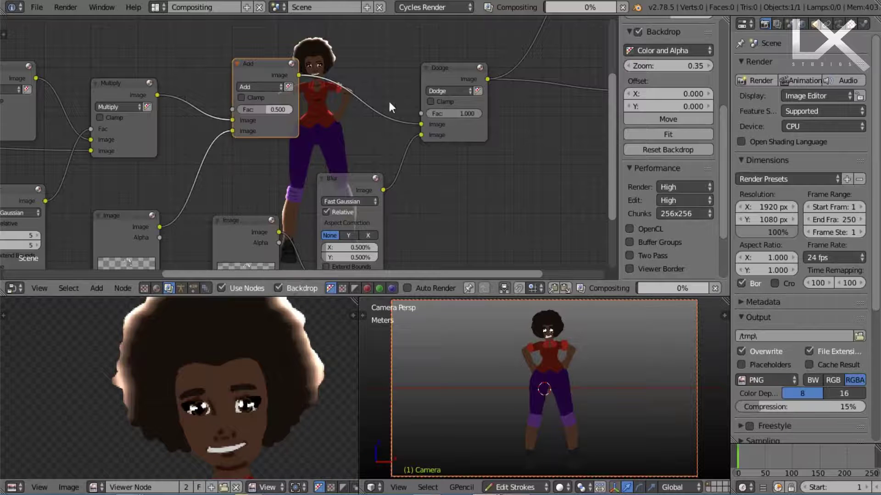
click(447, 90)
click(432, 112)
Step: Set the second Add node's factor to 0.3
scroll(376, 128, up, 2)
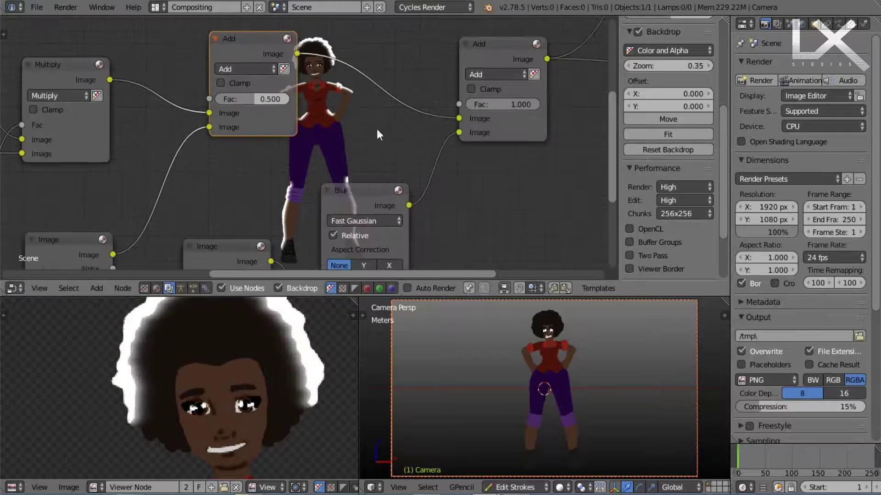
middle_drag(347, 193, 349, 155)
key(Return)
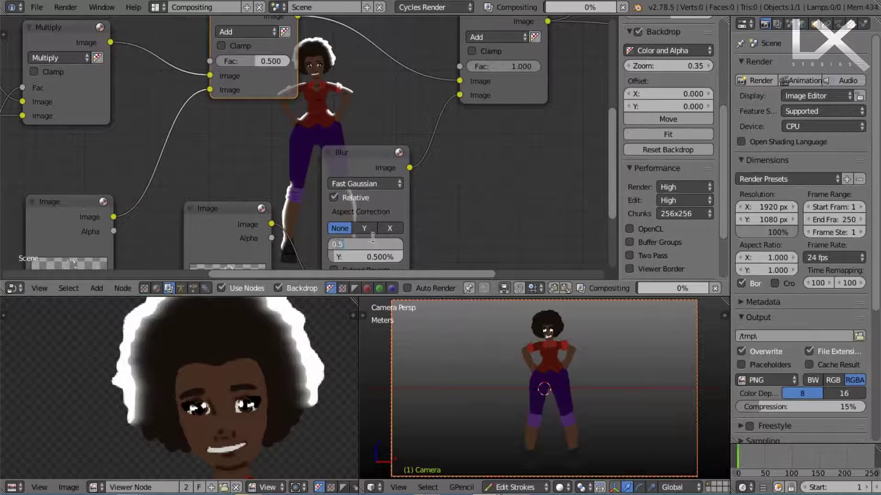
click(509, 66)
text(.3)
key(Return)
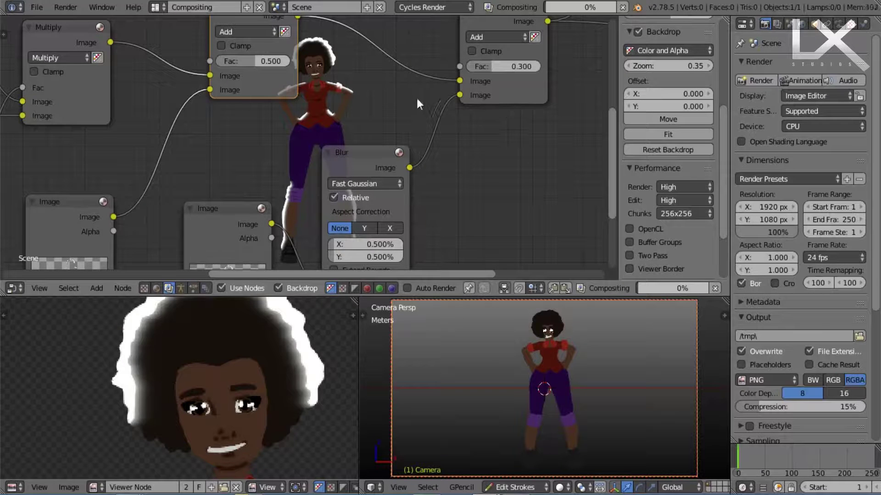
Step: Set the highlight Blur node's X and Y to 0.2% and check the highlights over the whole figure
middle_drag(360, 122, 337, 146)
scroll(246, 320, down, 2)
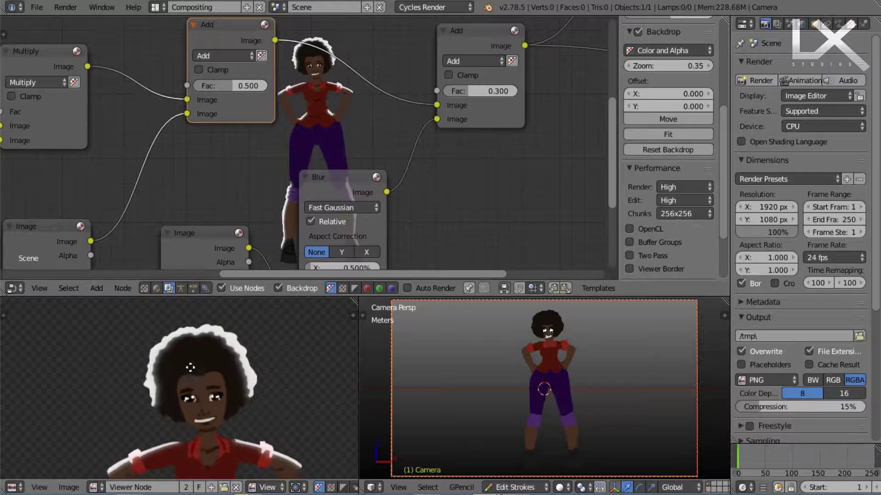
scroll(188, 364, up, 1)
middle_drag(356, 220, 368, 170)
click(368, 220)
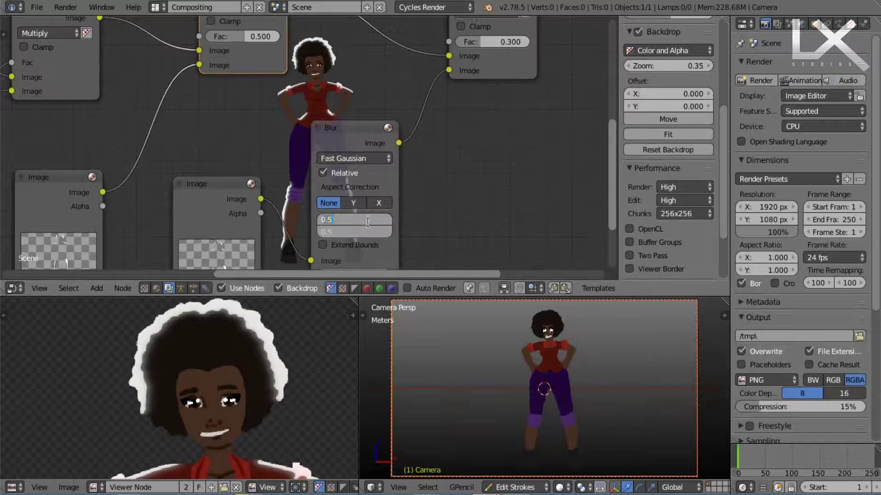
text(2)
key(Return)
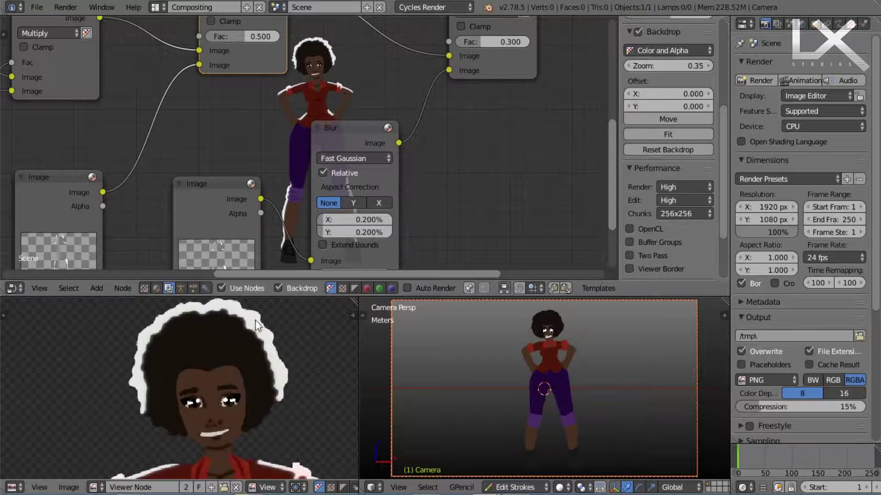
scroll(257, 325, down, 4)
scroll(208, 412, up, 4)
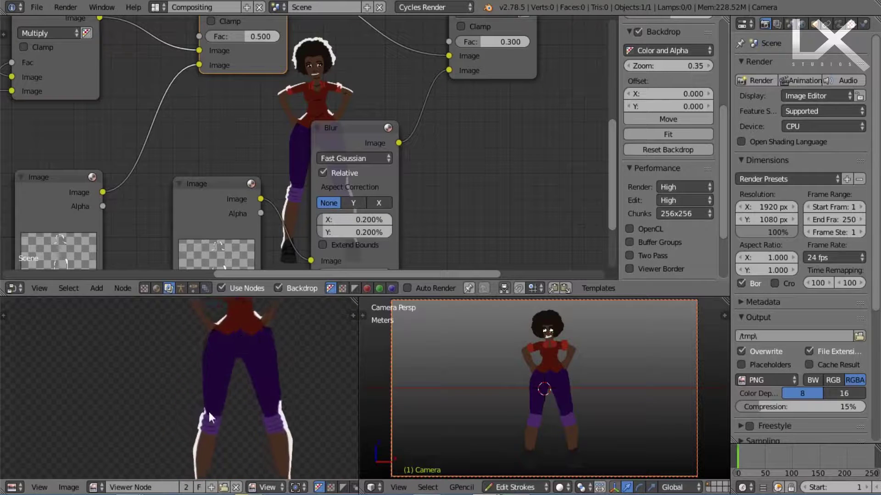
scroll(224, 379, up, 3)
scroll(204, 395, down, 5)
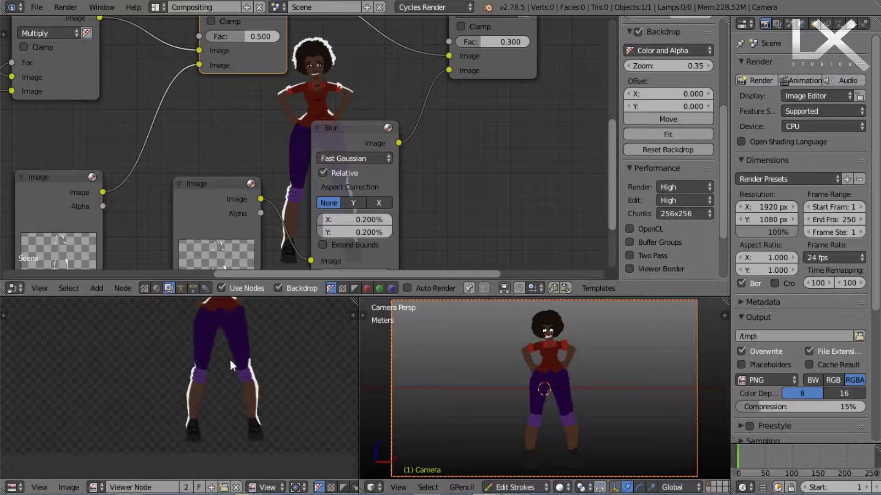
scroll(232, 351, down, 3)
Step: Move the second Add node farther from the first one and nudge the highlight Blur node to space out the layout
scroll(381, 164, down, 5)
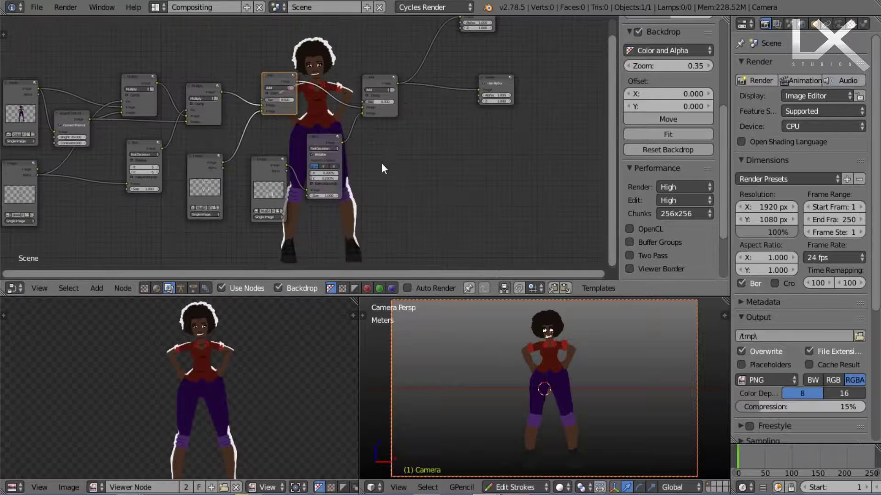
scroll(385, 161, up, 1)
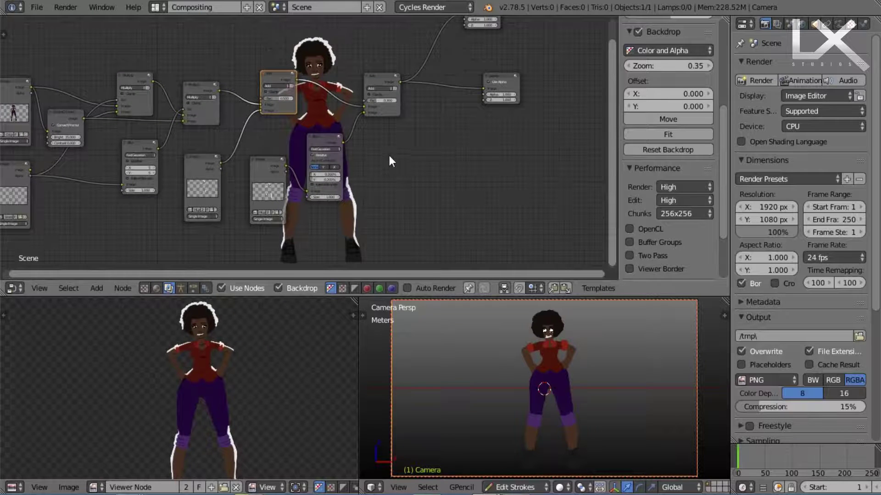
ctrl+middle_drag(362, 173, 359, 200)
drag(394, 91, 470, 65)
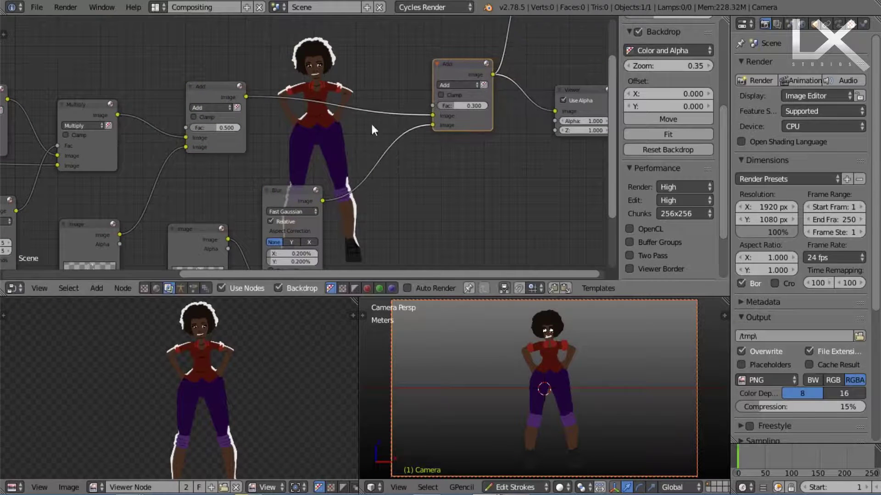
drag(290, 188, 296, 186)
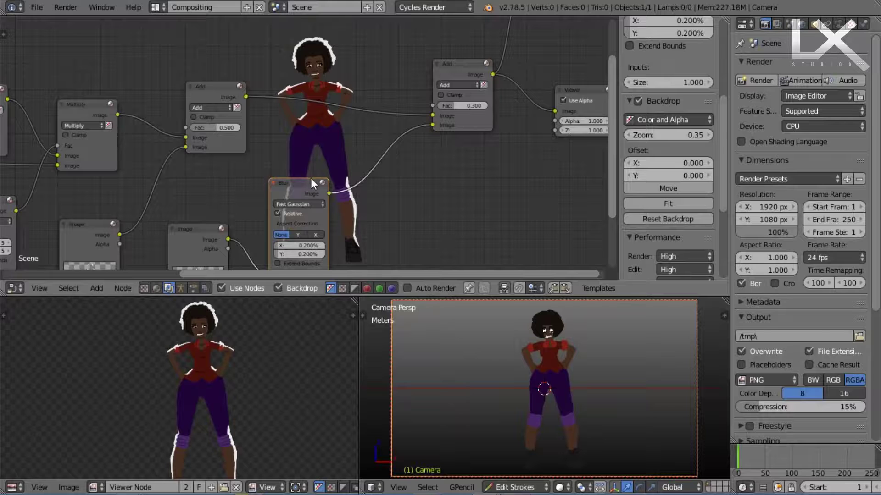
scroll(312, 161, down, 2)
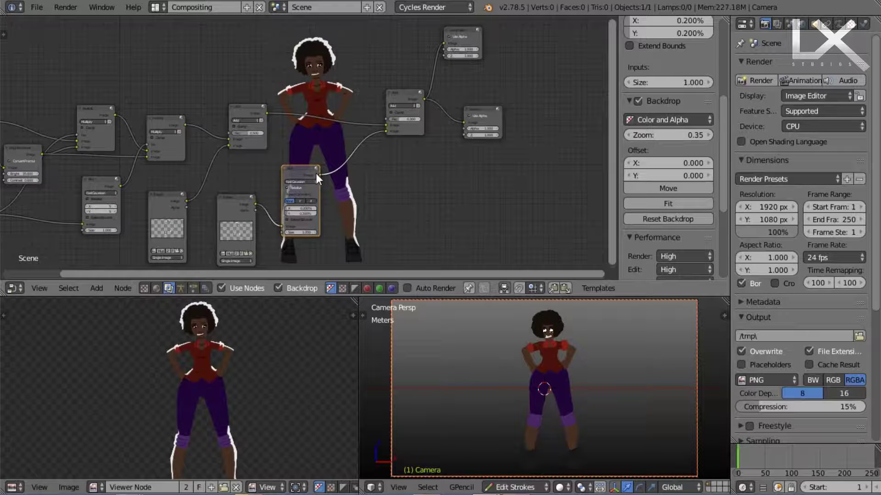
mouse_move(448, 103)
ctrl+middle_down()
mouse_move(314, 153)
mouse_move(434, 92)
ctrl+middle_up()
middle_drag(434, 92, 347, 134)
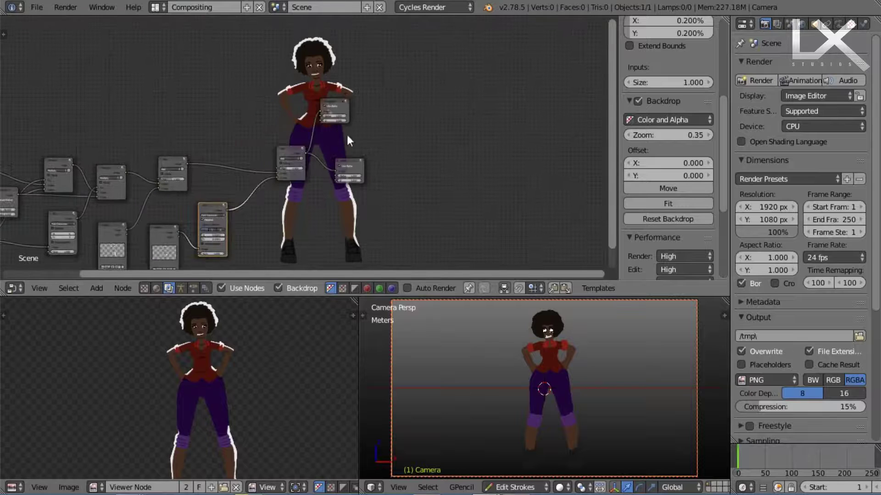
Step: Move the Composite and Viewer nodes farther from the second Add node to free space for more nodes
drag(340, 109, 456, 86)
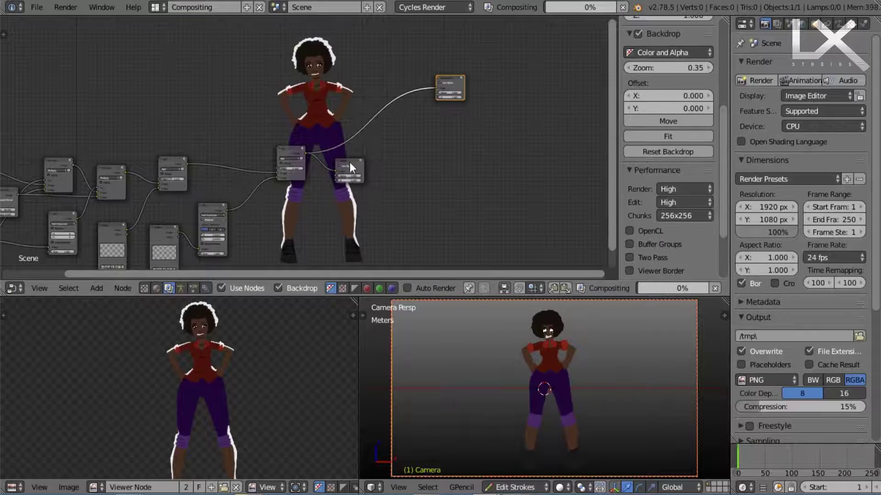
drag(349, 162, 461, 159)
scroll(343, 146, up, 2)
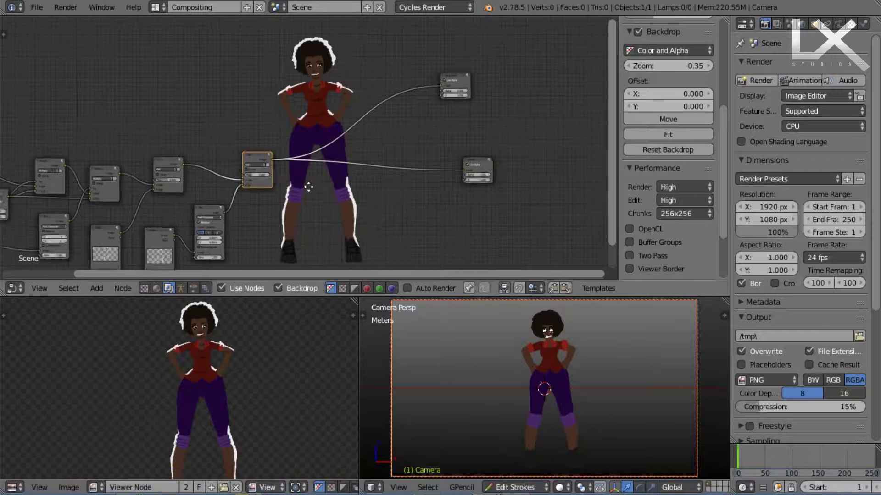
Step: Add a Texture input node near the second Add node and look at its texture slot
key(shift+a)
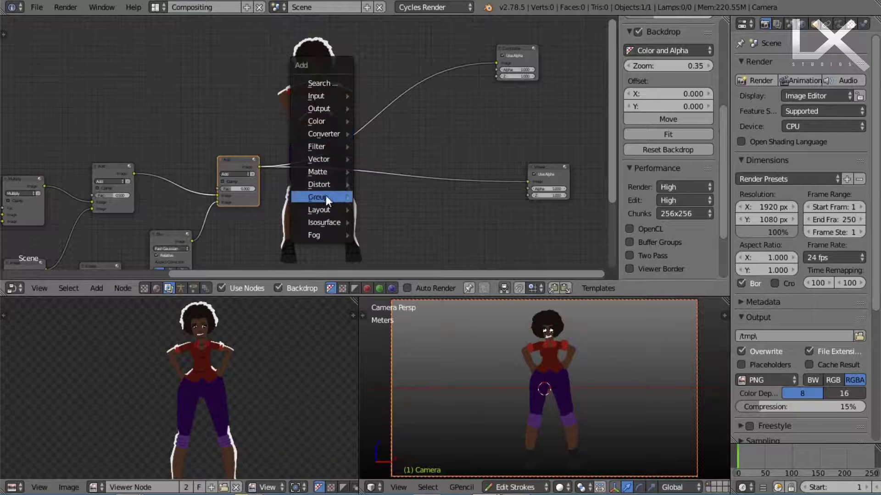
mouse_move(330, 133)
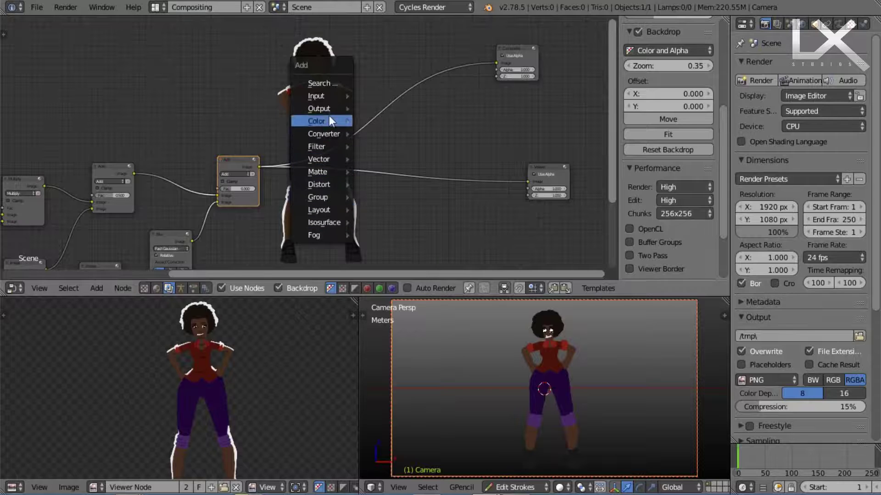
mouse_move(327, 98)
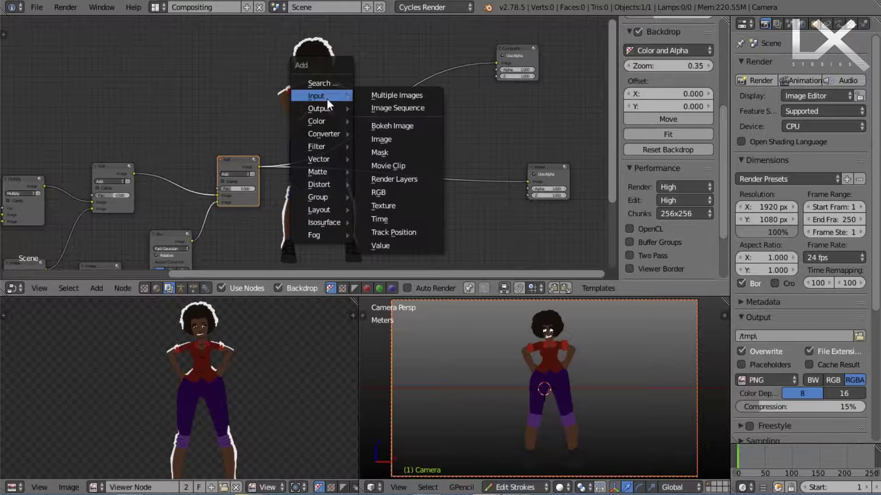
click(390, 206)
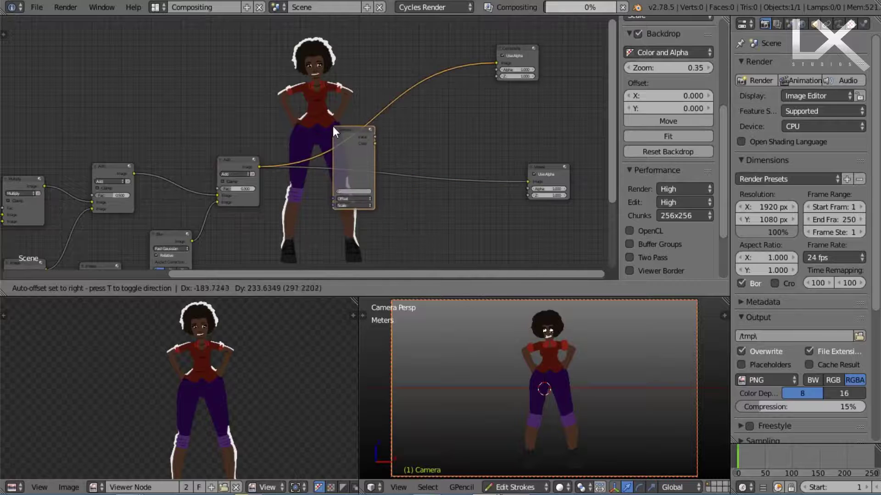
click(290, 199)
scroll(319, 171, up, 6)
middle_drag(301, 262, 314, 130)
scroll(313, 187, up, 1)
middle_drag(313, 187, 314, 133)
click(316, 175)
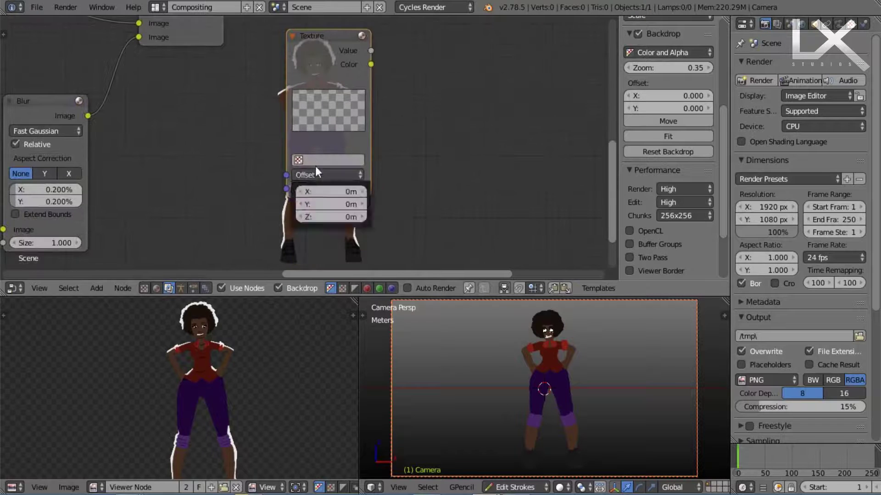
click(299, 160)
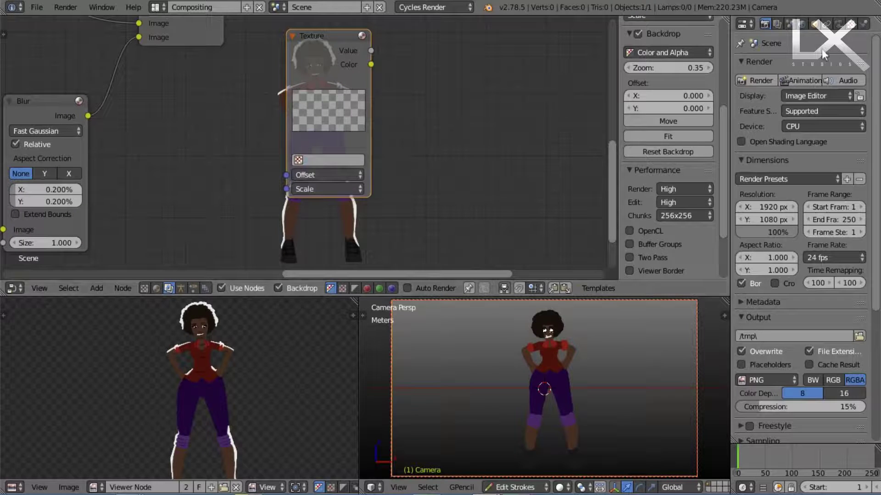
Step: Create a new brush texture and name it G
click(851, 24)
click(777, 61)
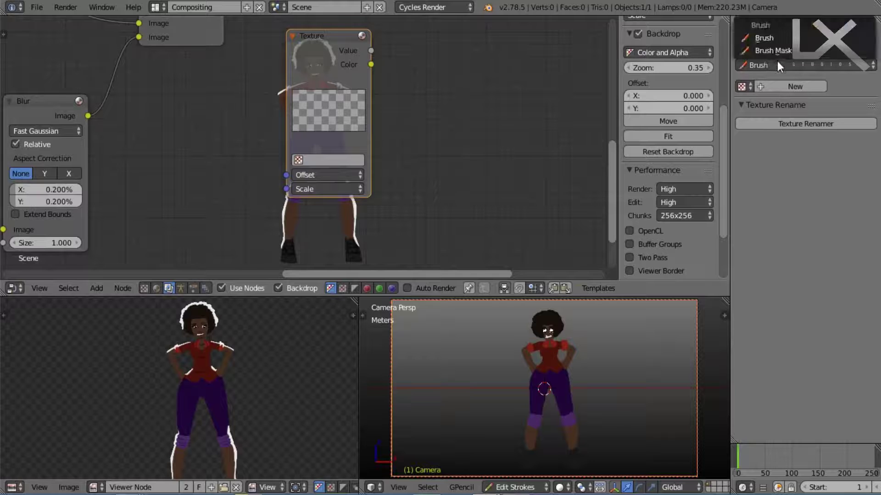
click(777, 61)
click(778, 86)
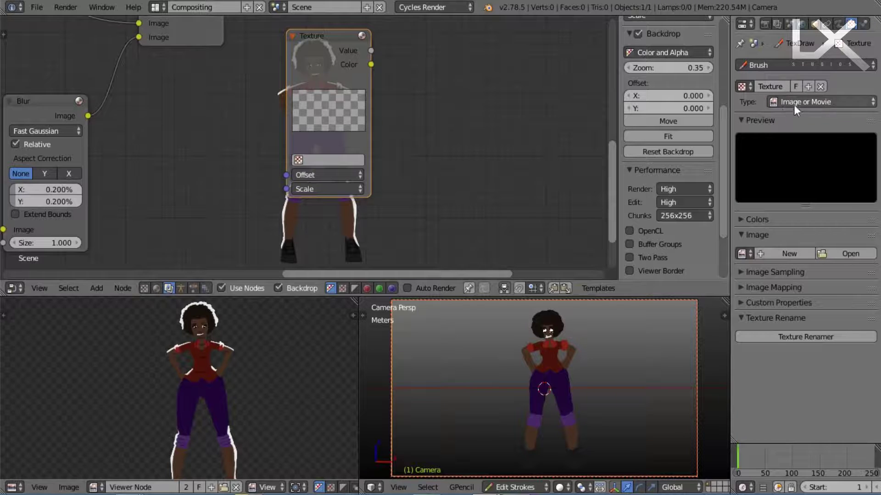
text(G)
key(Return)
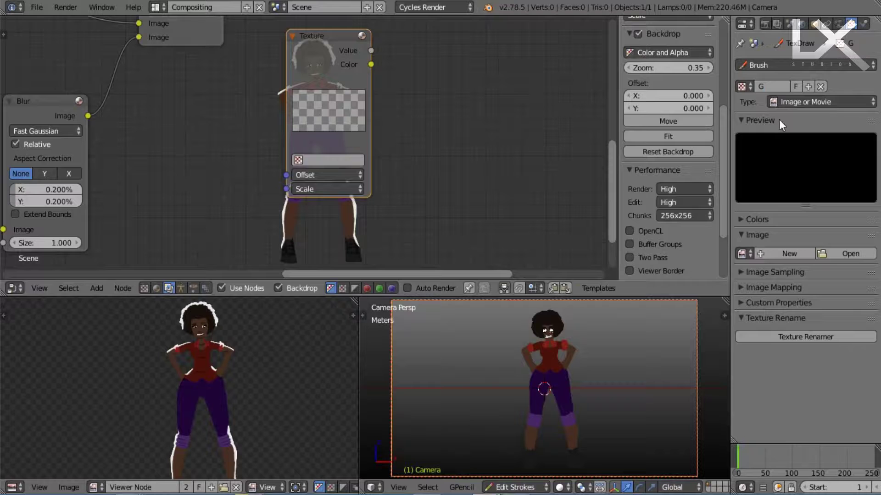
Step: Set the G texture's type to Blend with a linear, vertical progression
click(331, 158)
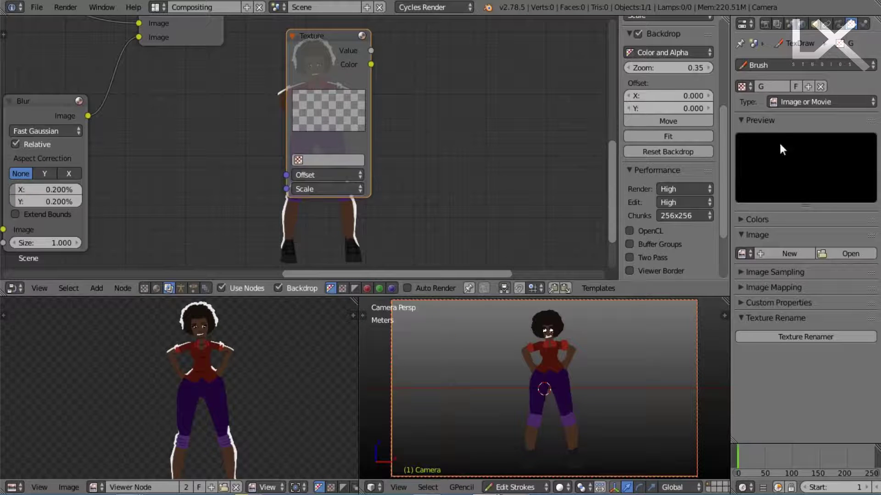
click(792, 102)
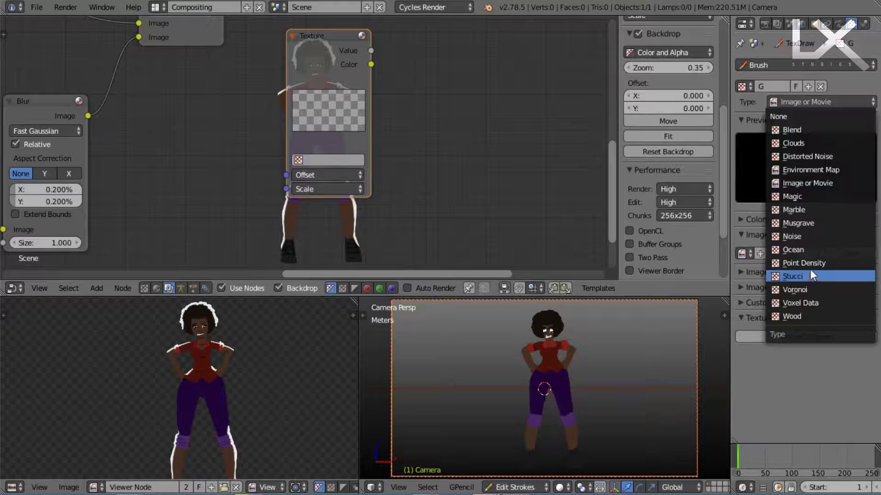
click(799, 131)
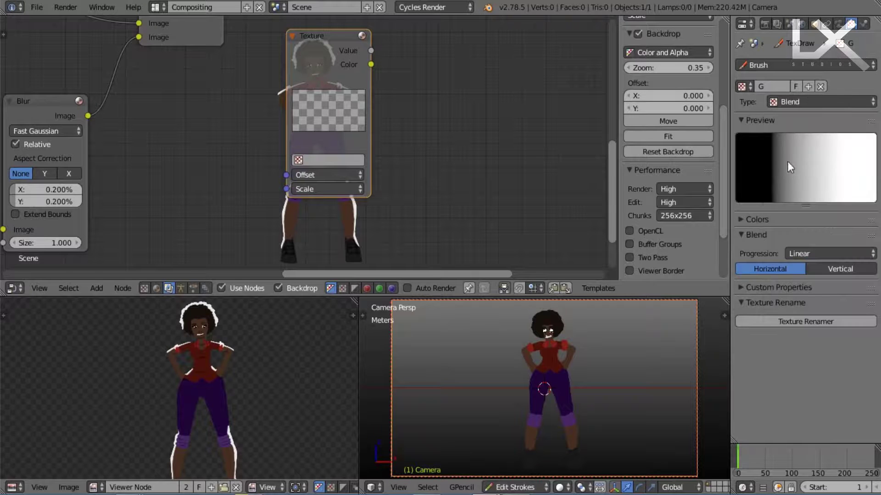
click(830, 268)
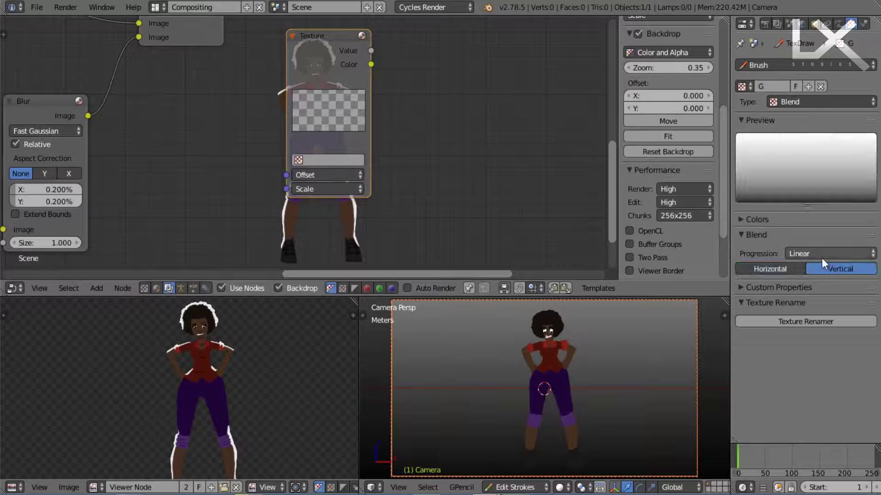
Step: Assign the G texture to the Texture node and place the node just below the second Add node
click(321, 160)
click(316, 175)
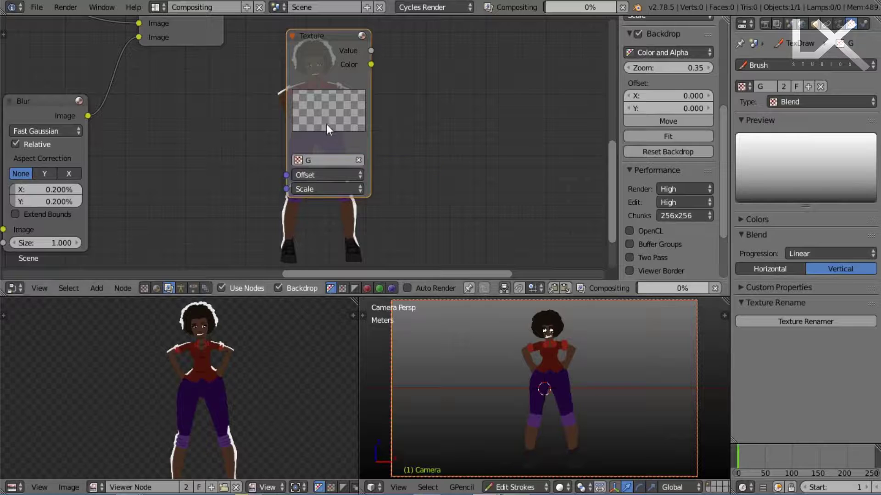
scroll(386, 111, down, 3)
drag(300, 161, 254, 178)
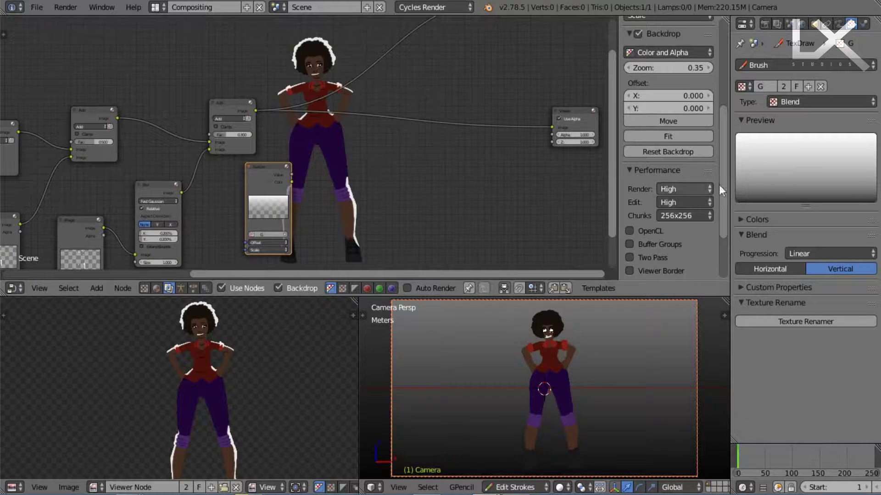
Step: Enable the color ramp for the G texture
click(746, 220)
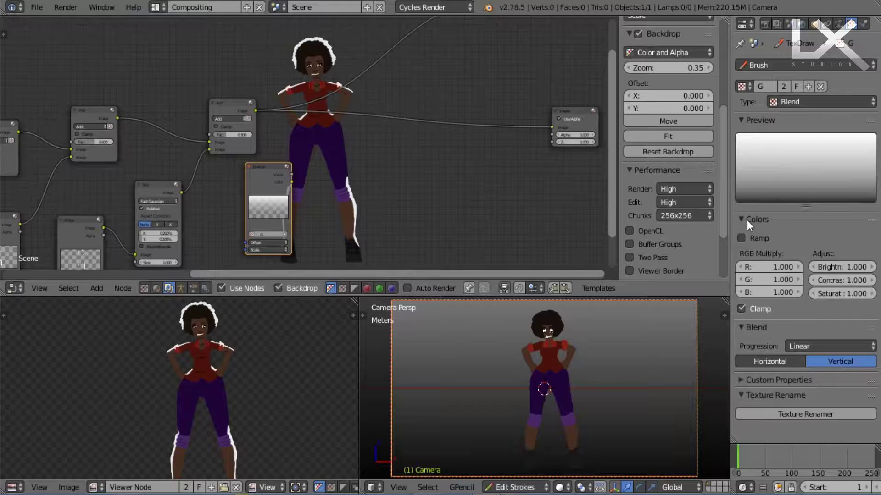
click(747, 220)
click(801, 252)
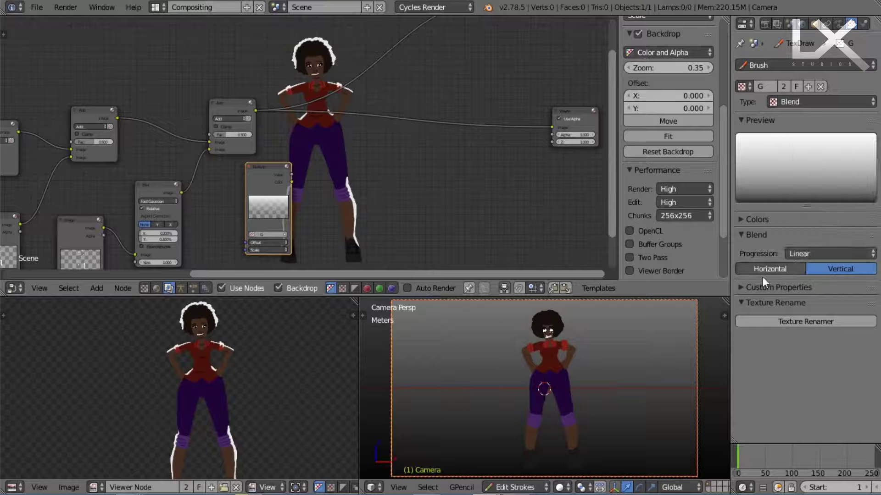
click(757, 287)
click(757, 287)
click(767, 219)
click(750, 238)
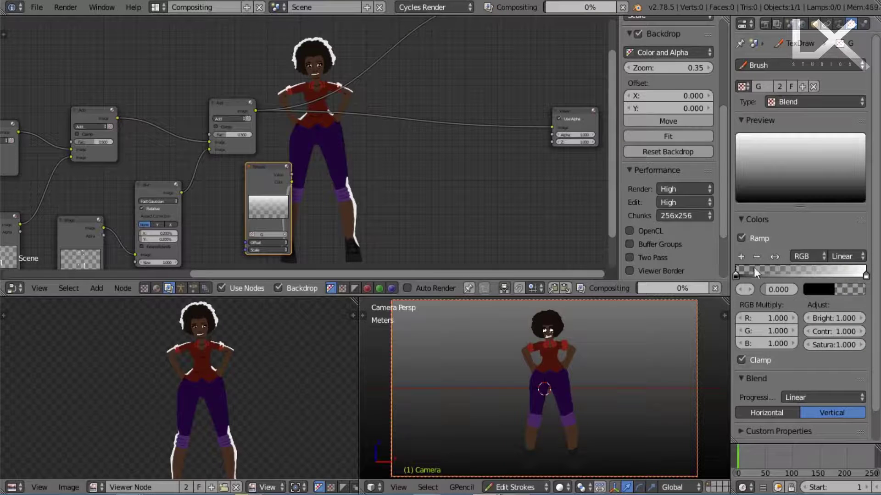
Step: Make the ramp's white stop fully transparent and its black stop fully opaque, keeping them at opposite ends
drag(753, 273, 733, 275)
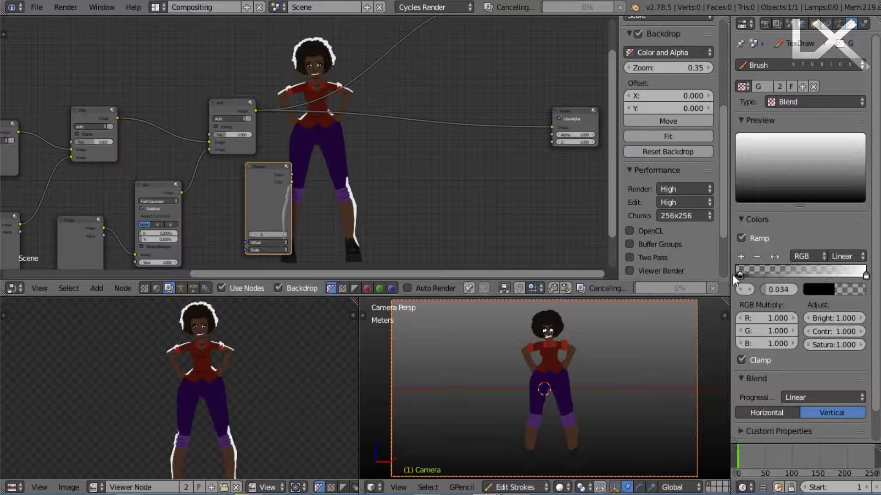
drag(860, 274, 755, 281)
click(838, 289)
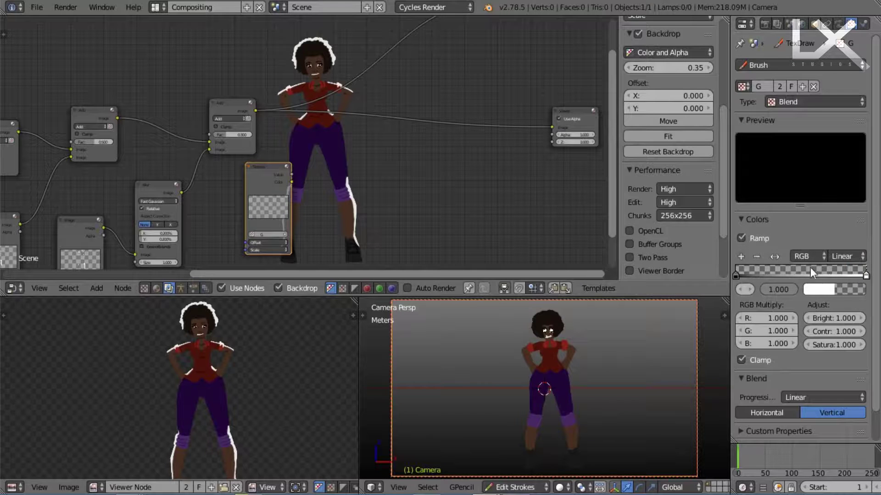
click(737, 275)
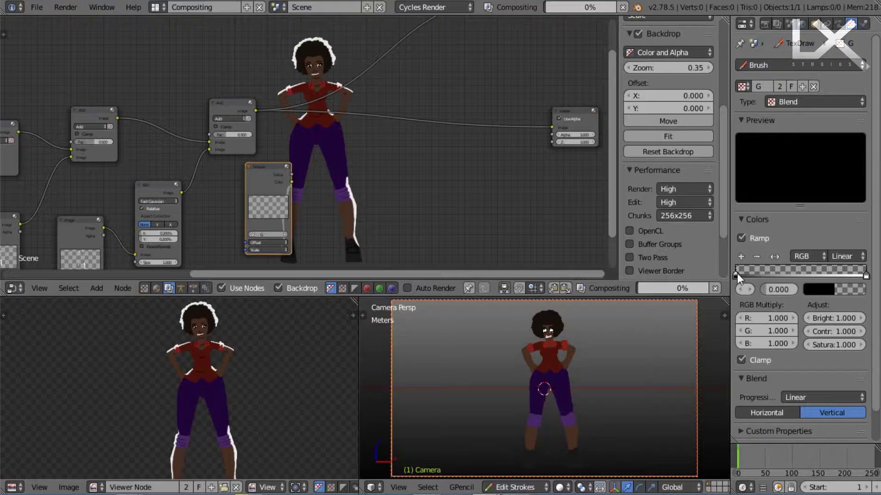
click(819, 289)
drag(801, 271, 850, 270)
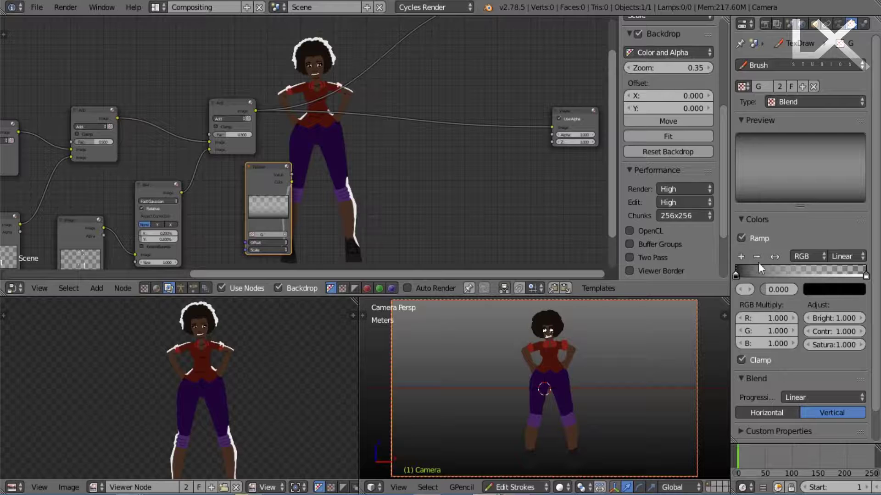
Step: Duplicate the second Add node and insert the copy between it and the output nodes
click(230, 108)
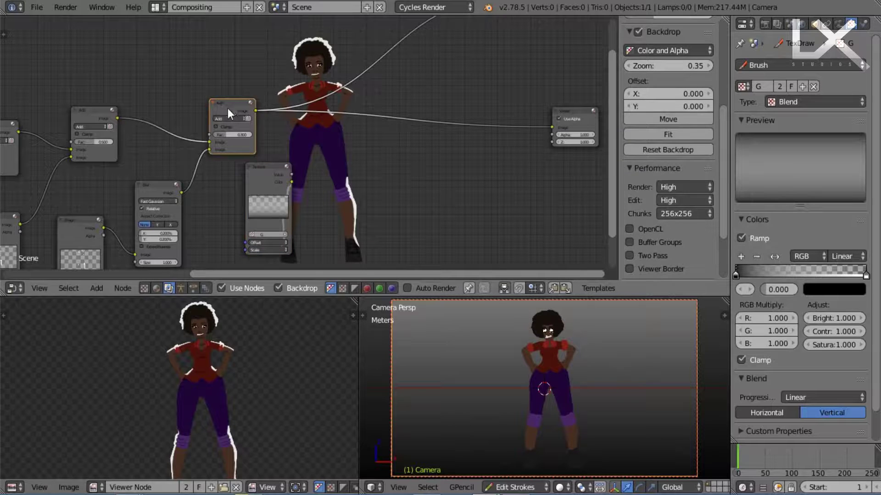
key(shift+d)
click(377, 82)
scroll(321, 133, up, 2)
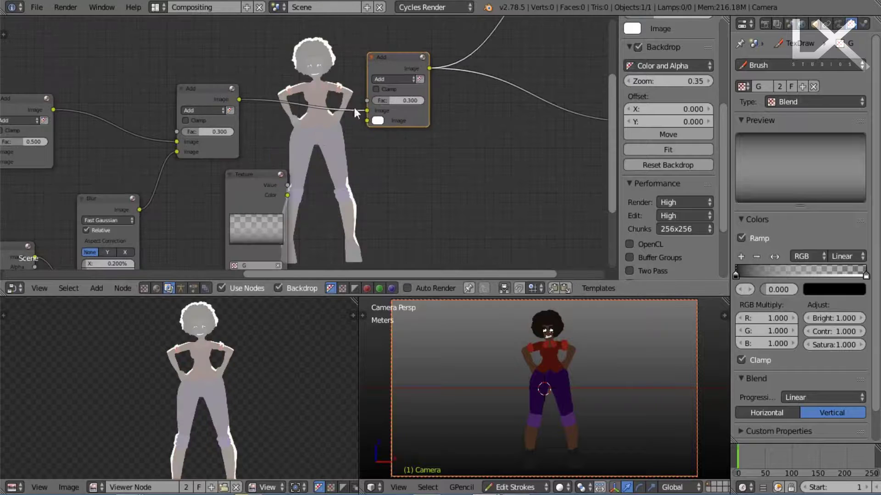
Step: Change the copied node's blend type to Overlay and connect the Texture node's Color output to its second Image input
click(392, 79)
click(385, 176)
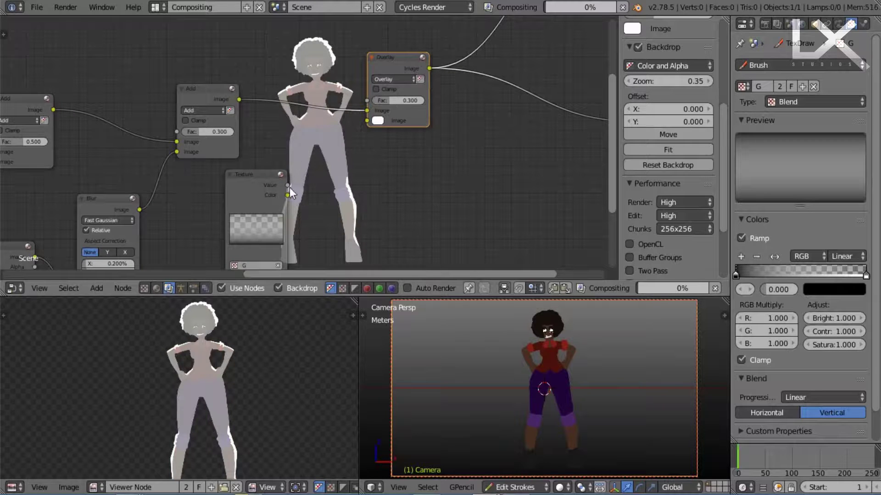
drag(288, 195, 367, 120)
scroll(335, 110, up, 1)
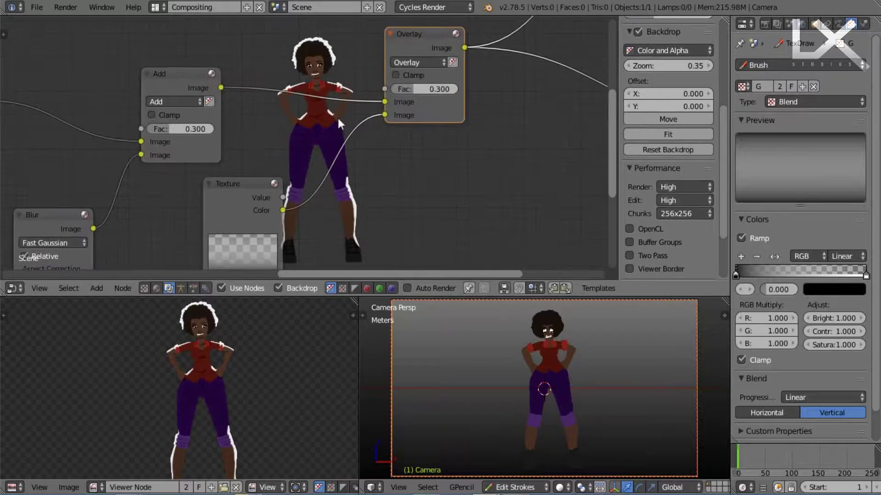
Step: Look at the Texture node's offset and scale settings and set the Overlay node's factor to 1
middle_drag(297, 166, 331, 100)
middle_drag(303, 152, 304, 148)
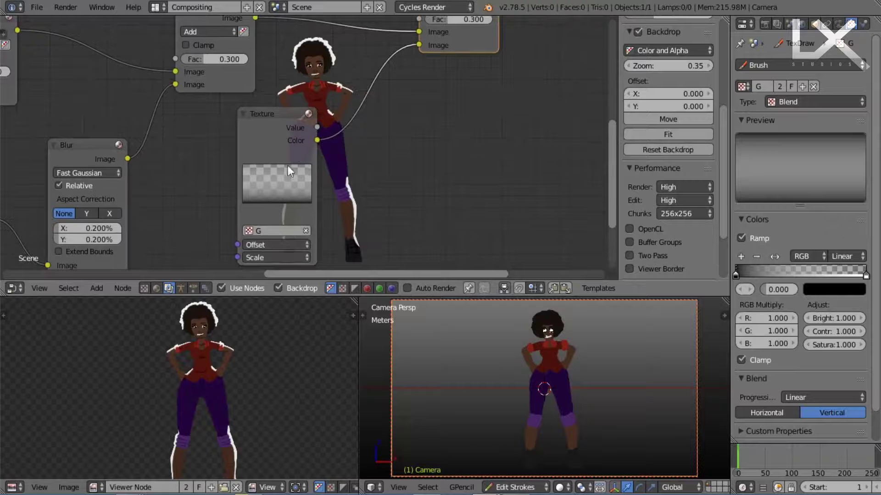
click(262, 242)
click(264, 243)
click(266, 257)
mouse_move(742, 275)
mouse_down()
mouse_move(788, 268)
mouse_move(733, 278)
mouse_up()
middle_drag(422, 91, 376, 153)
drag(420, 81, 452, 81)
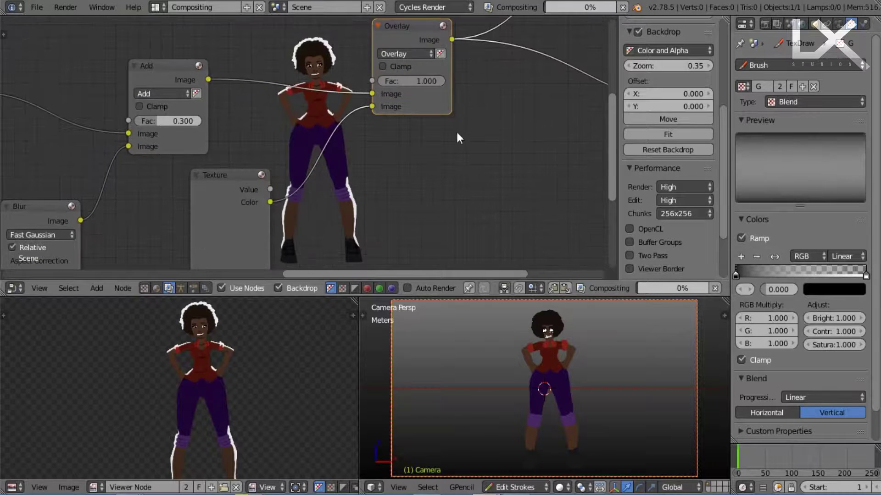
Step: Move the ramp's transparent white stop to position 0.892 and select the black stop
mouse_move(856, 273)
mouse_down()
mouse_move(833, 277)
mouse_move(852, 274)
mouse_up()
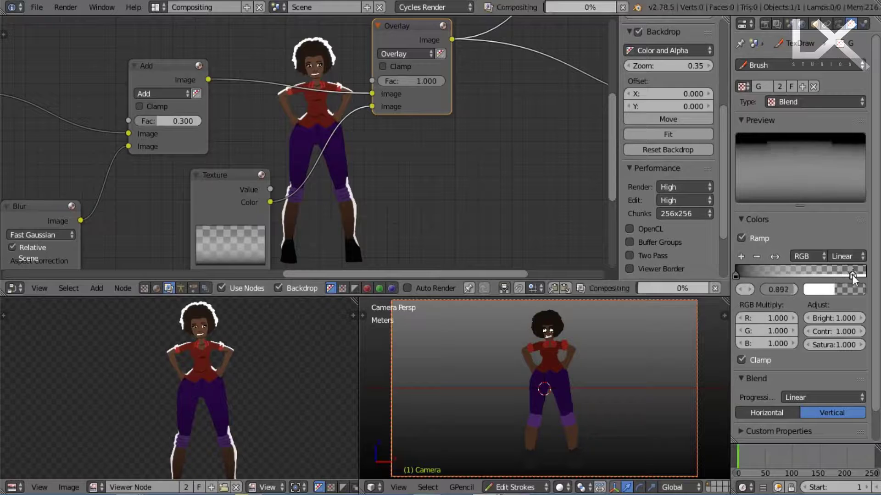
click(746, 271)
Step: Set the Overlay node's factor to 0.5 and view the whole node tree over the figure
scroll(403, 128, up, 4)
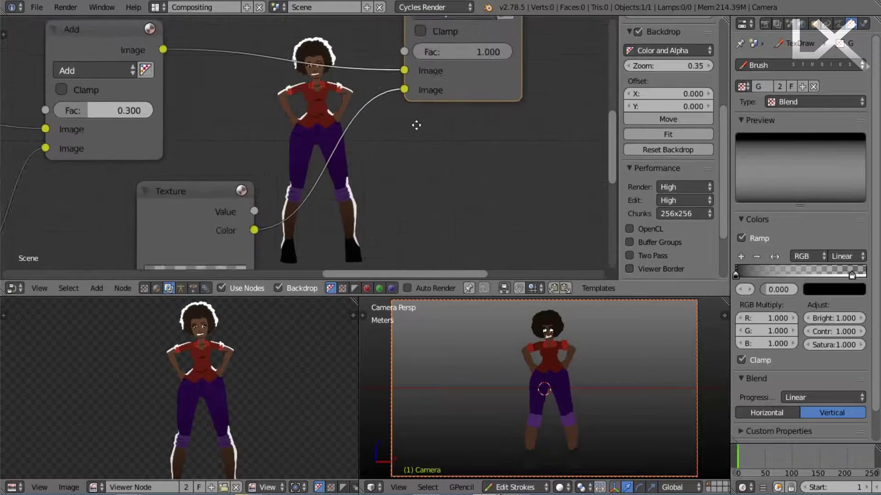
click(462, 74)
text(0.5)
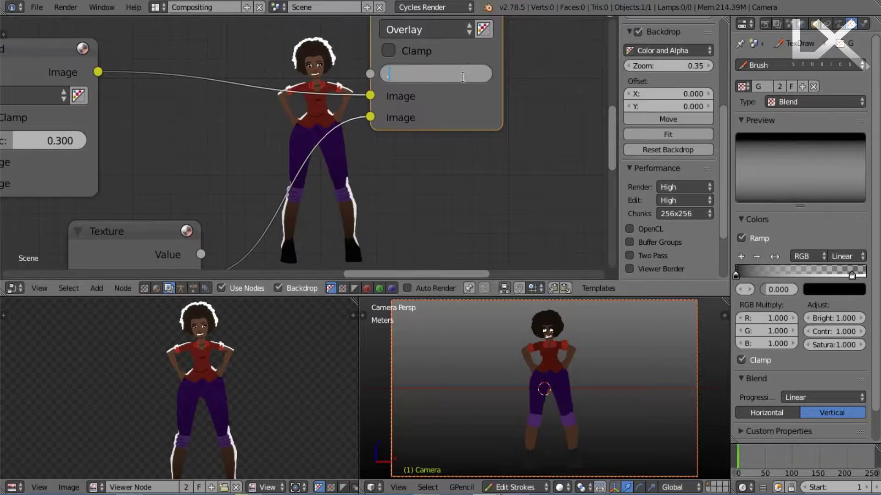
key(Return)
scroll(400, 168, down, 3)
scroll(400, 168, down, 5)
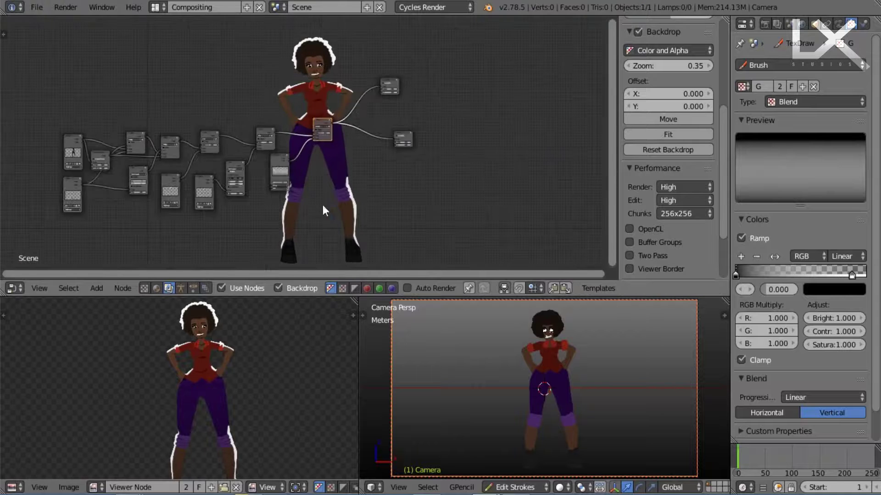
Step: Set the Overlay node's factor to 0.8
scroll(341, 205, up, 5)
click(379, 111)
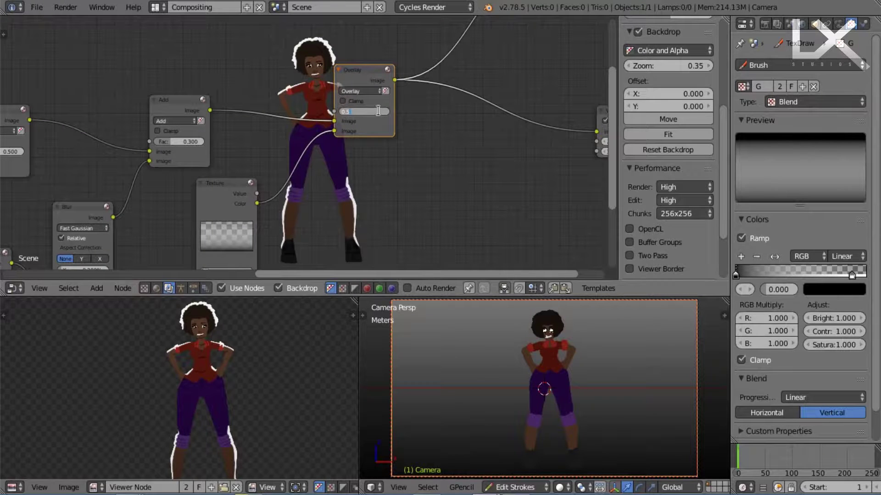
text(0.3)
key(Return)
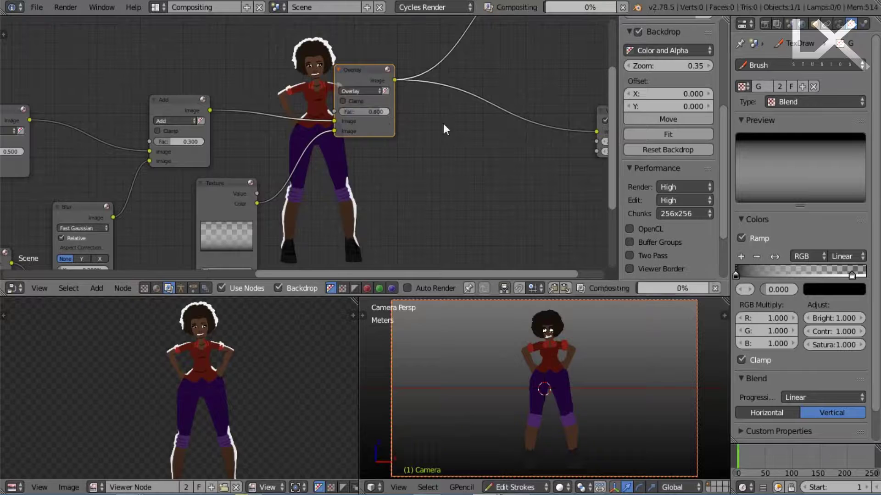
Step: Move the two output nodes farther away from the Overlay node and save the blend file
scroll(371, 161, down, 8)
middle_drag(408, 144, 410, 111)
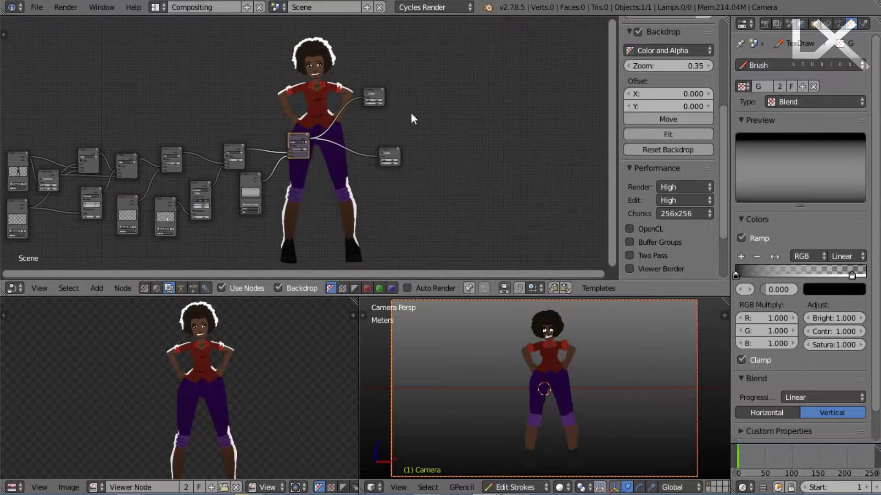
drag(381, 90, 490, 87)
click(395, 152)
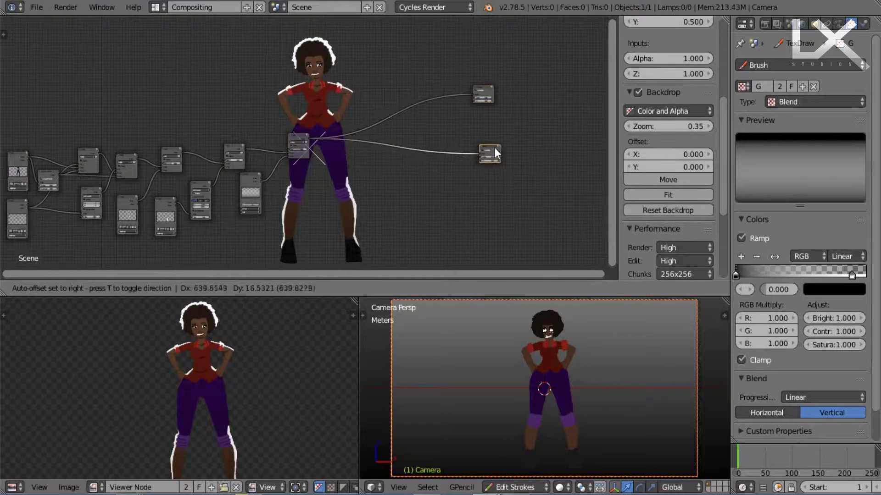
scroll(448, 116, up, 6)
ctrl+middle_drag(221, 332, 282, 240)
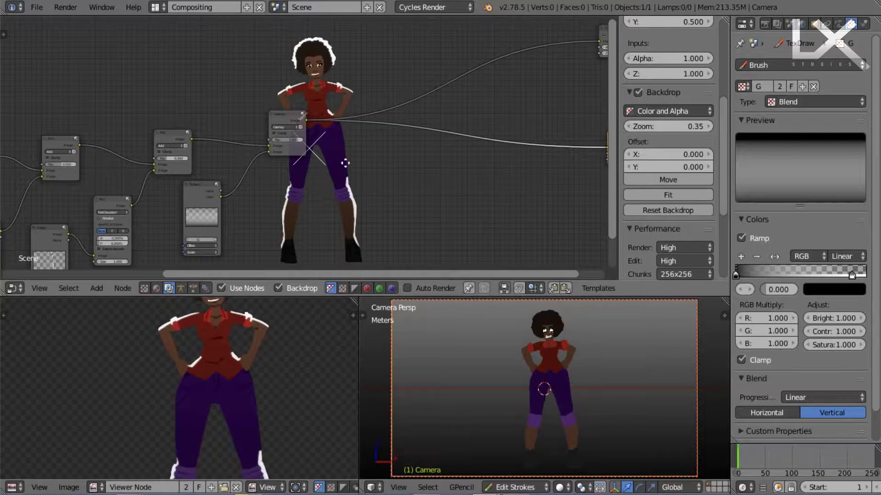
ctrl+middle_drag(344, 163, 368, 153)
key(ctrl+s)
click(375, 154)
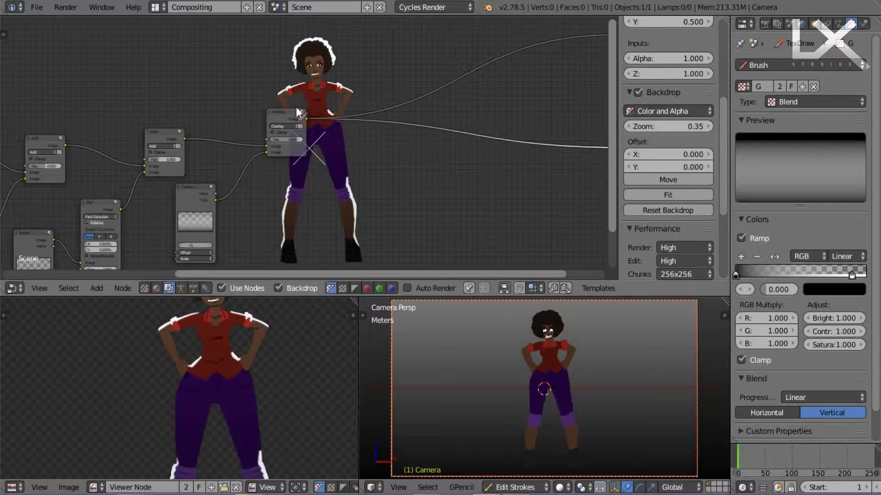
Step: Insert an Alpha Over node after the Overlay node and feed the Overlay result into its second Image input
click(281, 112)
key(shift+a)
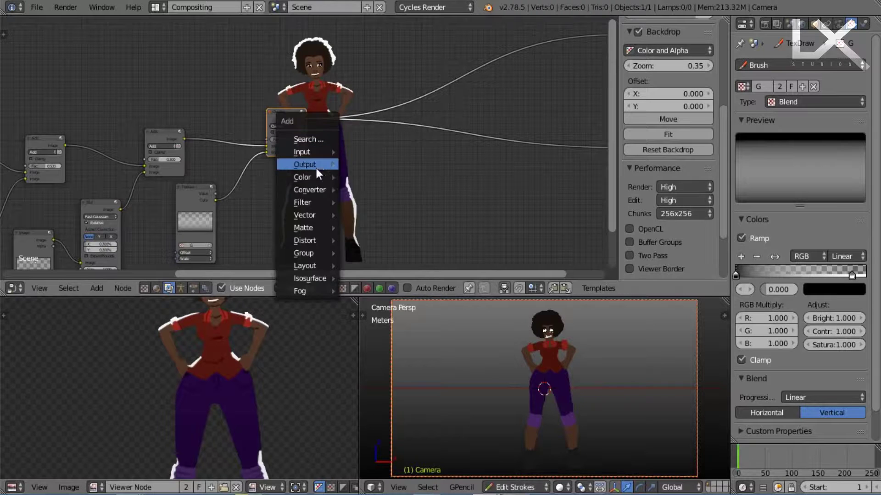
mouse_move(309, 179)
click(374, 176)
click(365, 112)
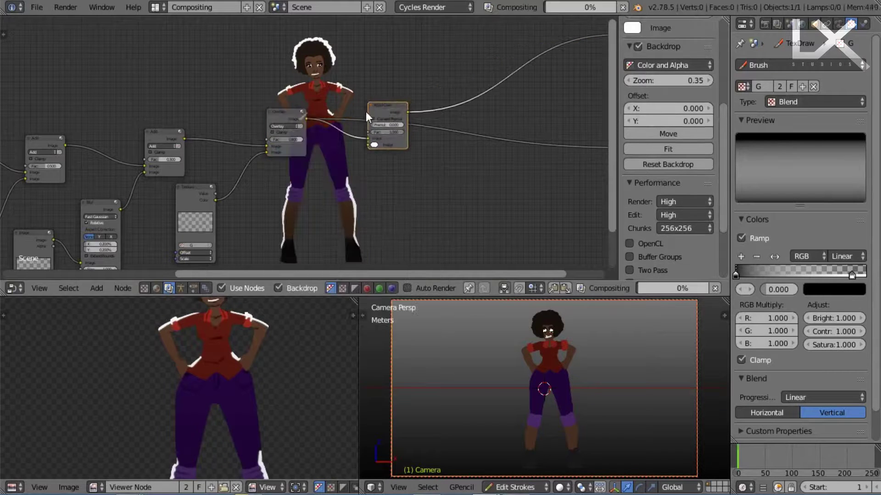
scroll(381, 124, up, 2)
drag(381, 137, 382, 146)
drag(277, 106, 271, 103)
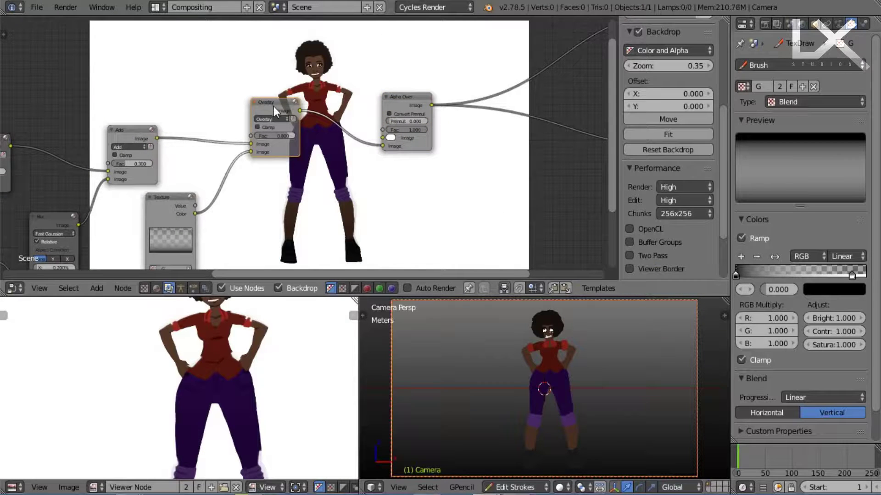
Step: Duplicate the Overlay node, connect its output to Alpha Over's first Image input and the Texture's Value output to its factor
key(shift+d)
click(312, 168)
scroll(338, 158, up, 4)
drag(354, 186, 408, 137)
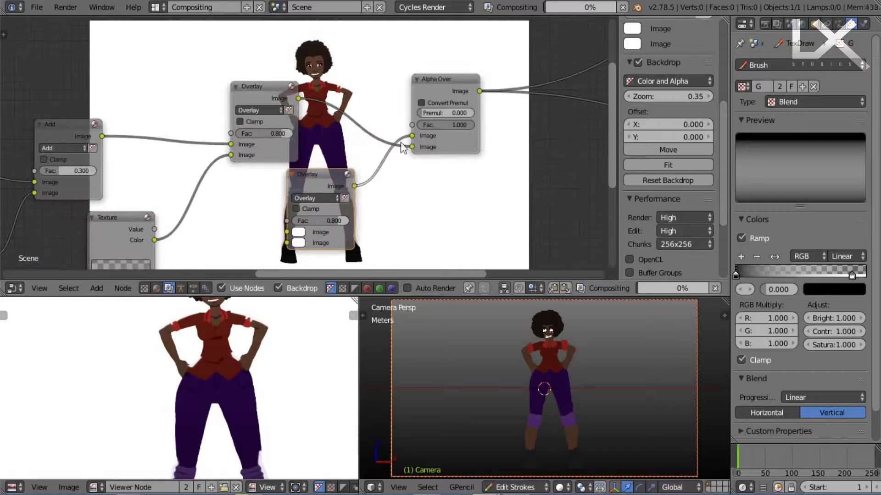
middle_drag(403, 147, 406, 89)
drag(158, 170, 290, 161)
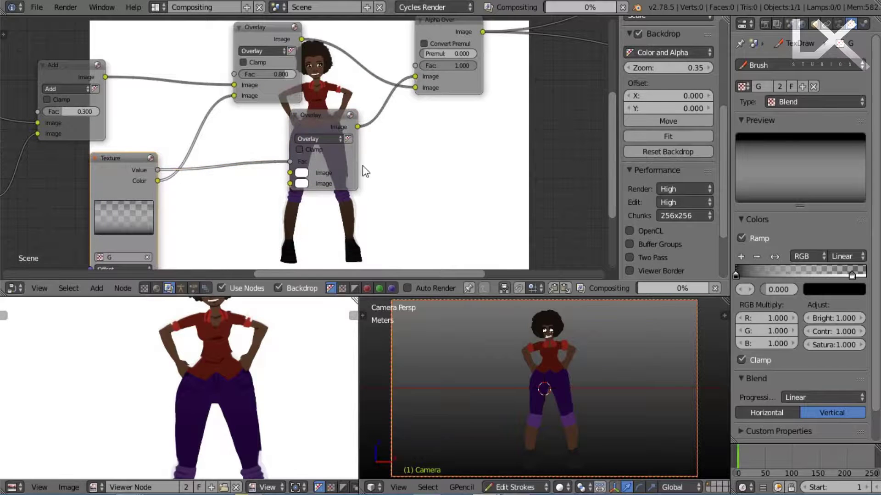
Step: Set the copied node's second color to dark grey and its blend type to Mix
scroll(362, 160, up, 1)
click(301, 181)
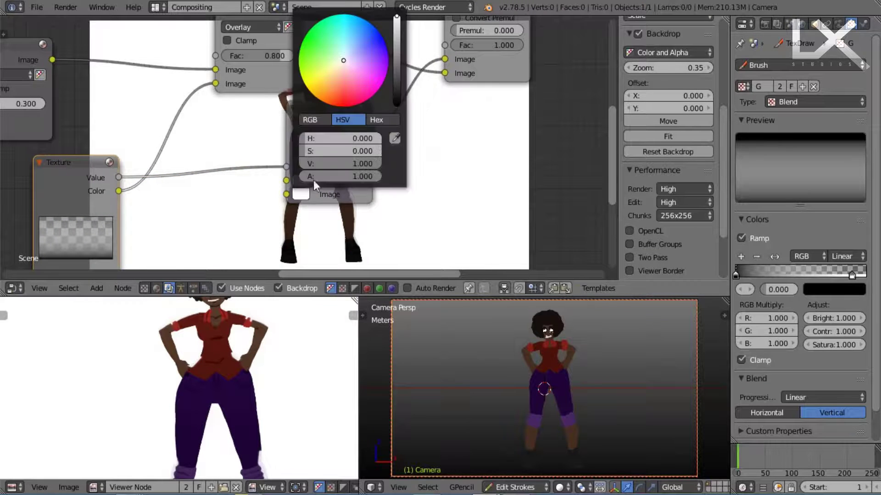
drag(393, 69, 396, 94)
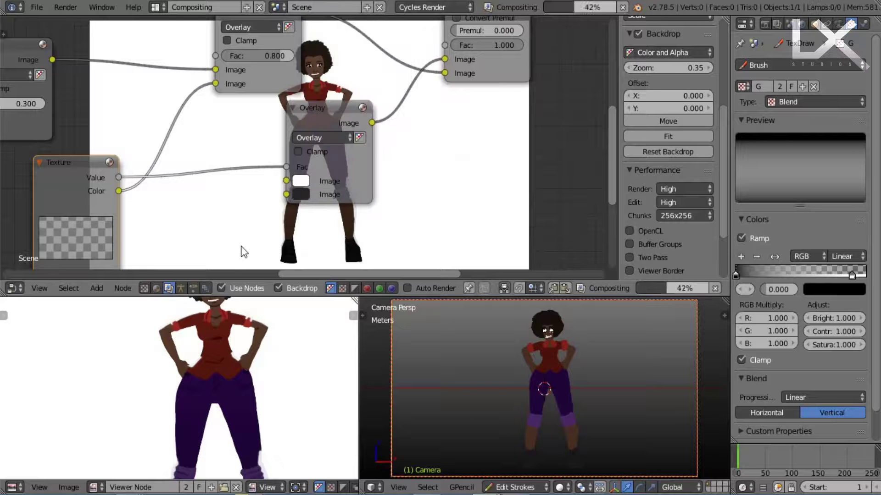
click(328, 136)
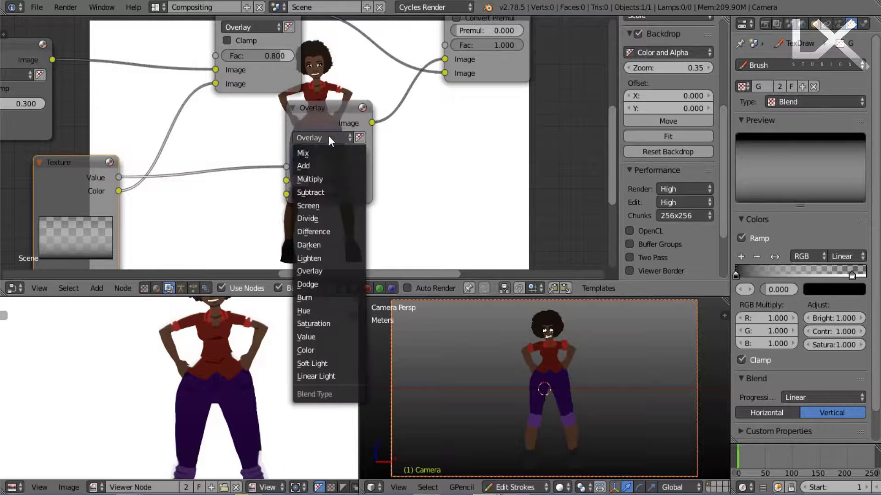
click(318, 152)
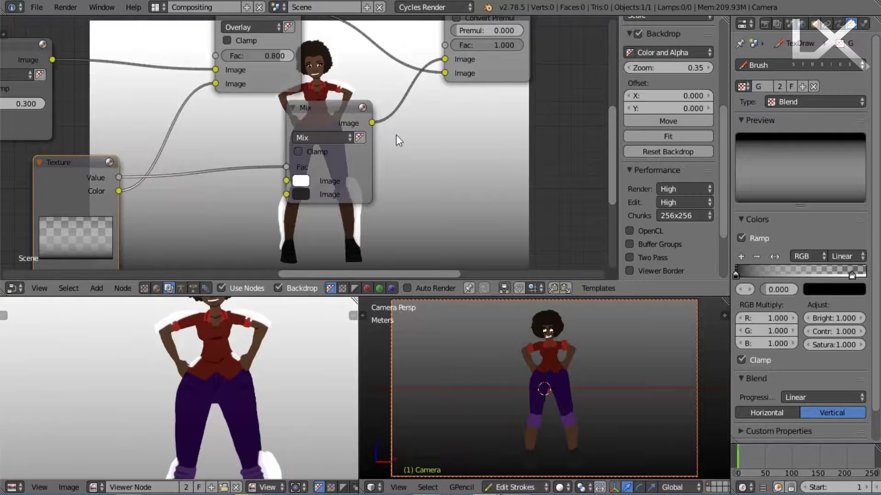
Step: Set the Mix node's first color to a muted medium green
mouse_move(396, 135)
middle_down()
mouse_move(351, 147)
mouse_move(401, 151)
middle_up()
middle_drag(331, 141, 388, 127)
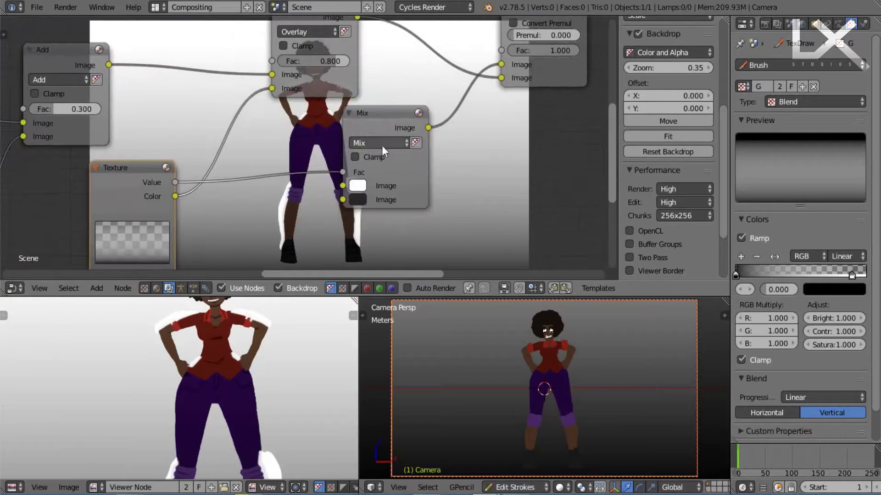
click(358, 186)
click(383, 228)
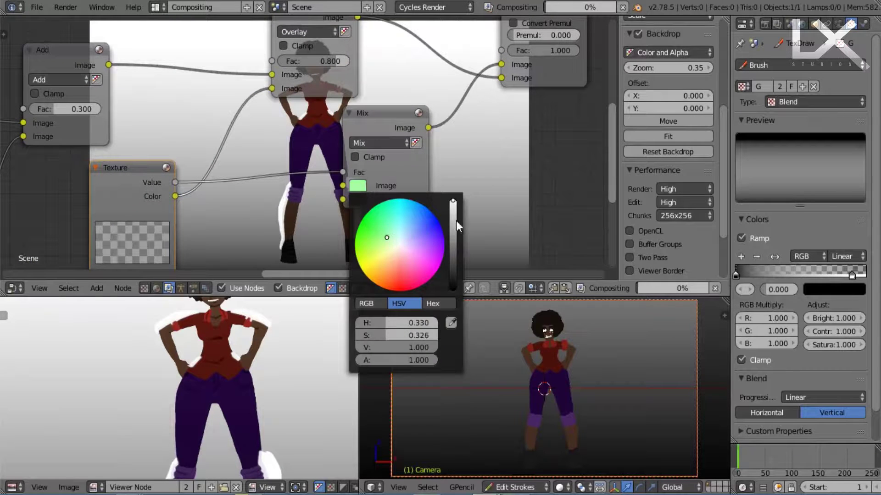
middle_drag(421, 134, 383, 97)
click(325, 171)
click(419, 233)
Step: Connect the character color image's Alpha output to the factor inputs of both Add nodes
scroll(360, 127, down, 6)
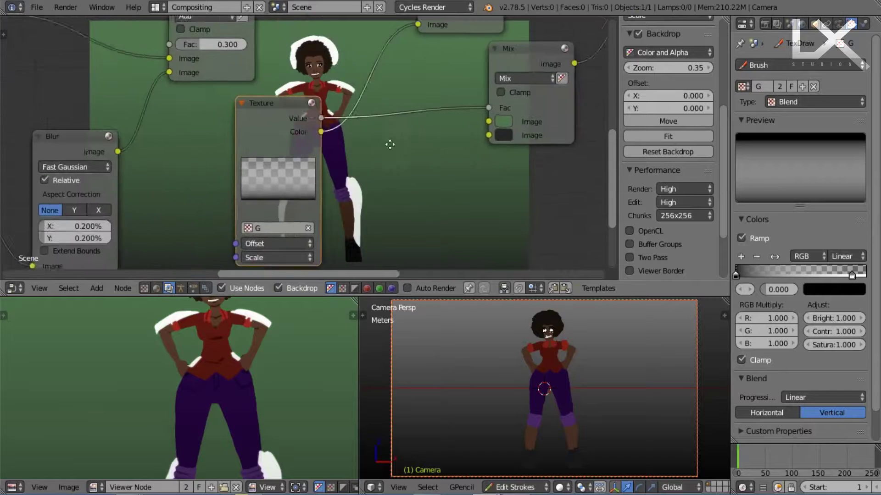
ctrl+middle_drag(335, 130, 355, 192)
scroll(315, 137, down, 2)
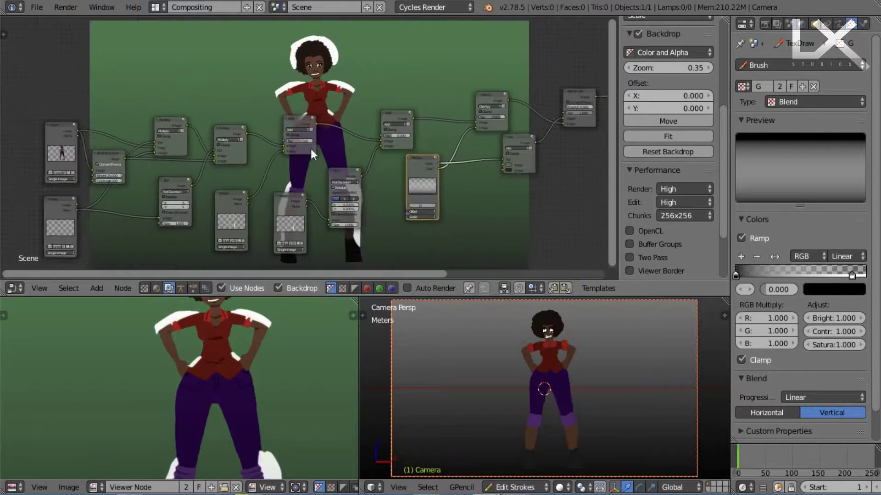
drag(84, 136, 285, 142)
drag(85, 136, 379, 136)
scroll(391, 137, up, 5)
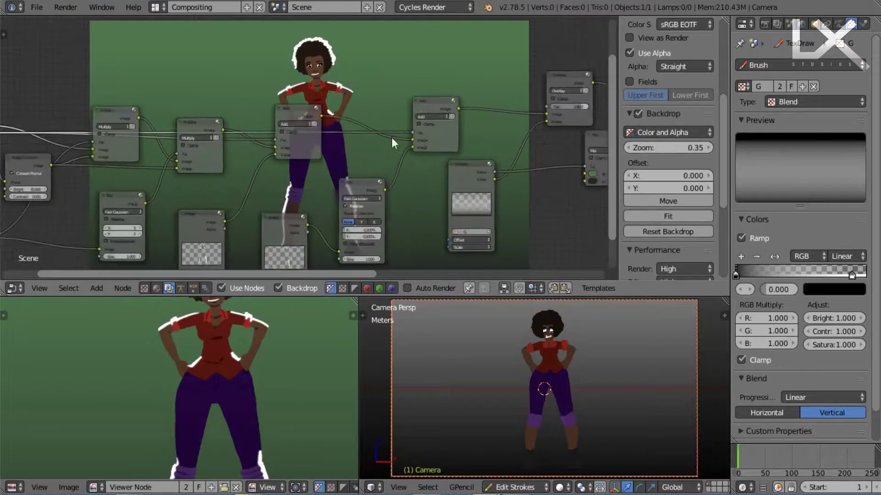
Step: Spread out the node tree by moving the two starting Image nodes and the first light Image node outward
middle_drag(392, 137, 267, 112)
scroll(377, 152, down, 10)
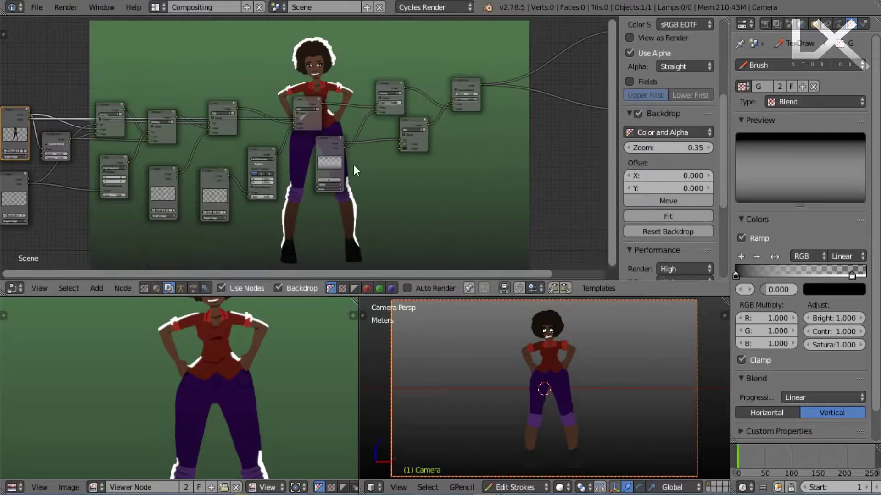
middle_drag(309, 188, 333, 207)
drag(112, 146, 101, 114)
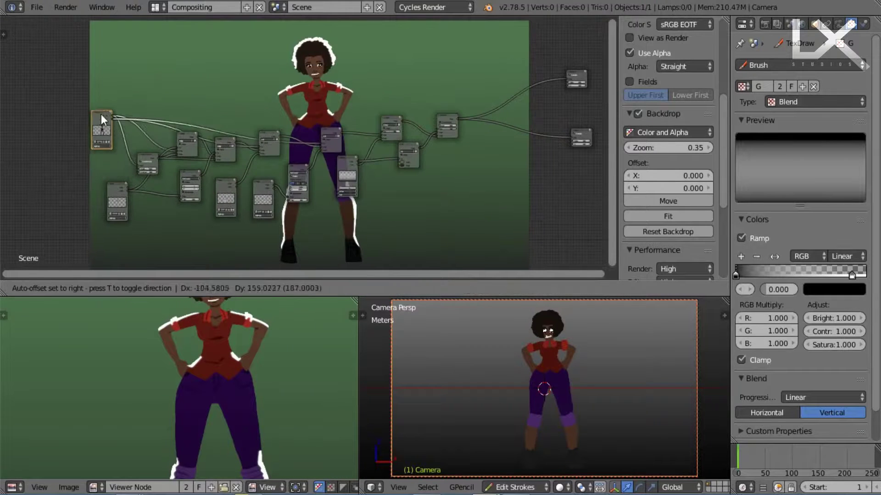
drag(113, 202, 77, 222)
drag(216, 182, 202, 222)
Step: Delete the duplicate light Image node and connect the remaining one's Image output to the Fast Gaussian Blur node feeding the second Add
shift+click(260, 192)
mouse_move(260, 193)
mouse_down()
mouse_move(242, 226)
mouse_move(256, 206)
mouse_up()
key(x)
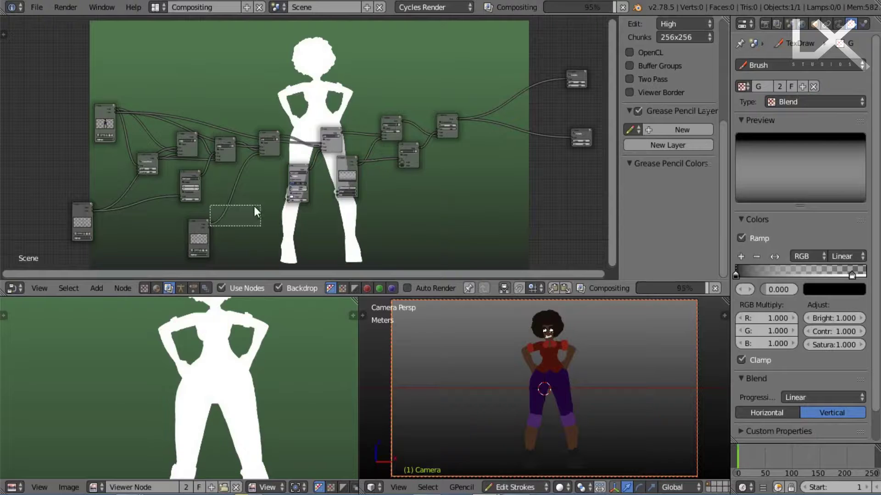
scroll(254, 206, up, 8)
middle_drag(133, 252, 193, 180)
drag(170, 234, 326, 180)
Step: Move the Texture node below the rest of the node tree and save the blend file
scroll(349, 152, down, 8)
drag(373, 124, 359, 199)
ctrl+middle_drag(363, 151, 256, 263)
scroll(386, 149, up, 3)
middle_drag(387, 149, 361, 151)
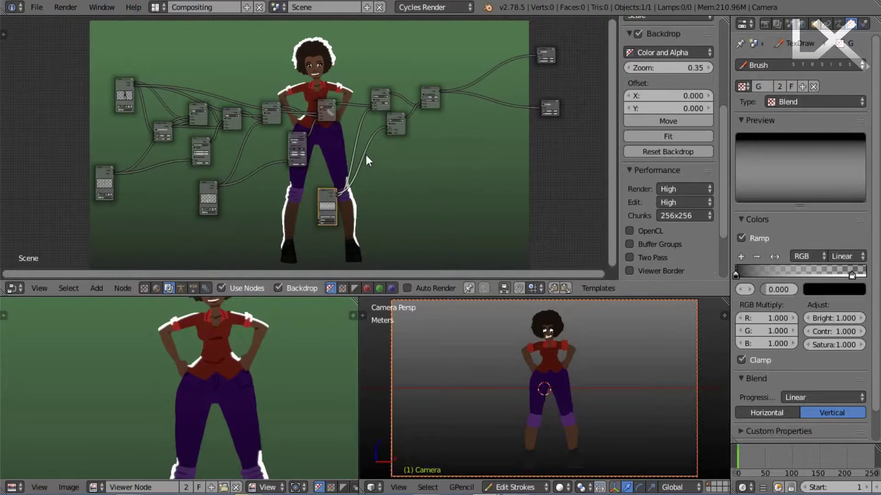
key(ctrl+s)
click(370, 154)
Step: Save the Viewer Node image as Final.png in the parent tutorial folder
middle_drag(257, 338, 253, 352)
scroll(272, 326, down, 4)
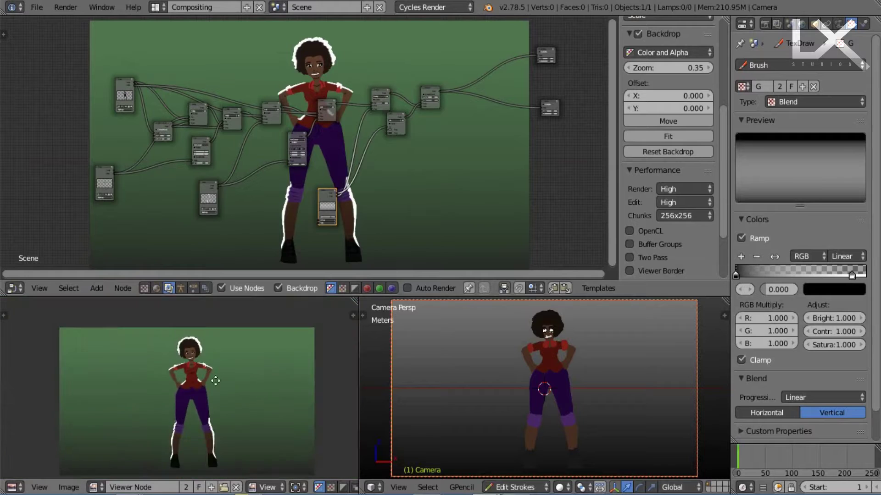
click(68, 488)
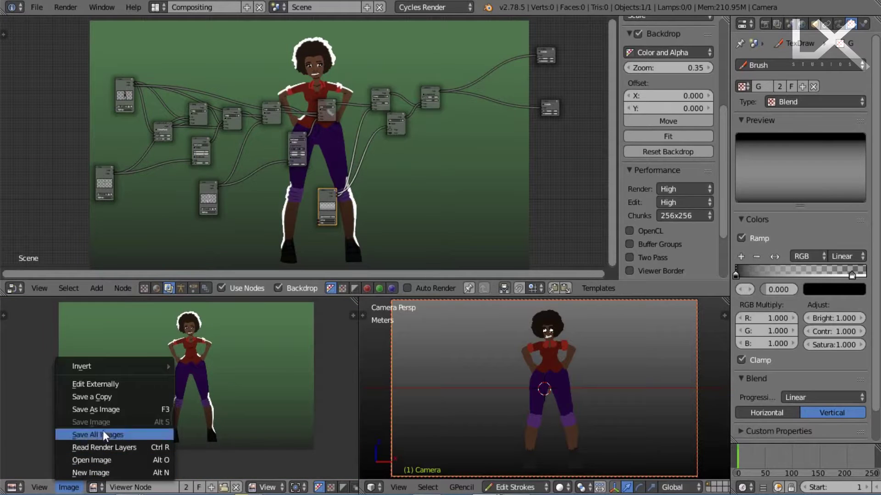
click(113, 410)
click(193, 126)
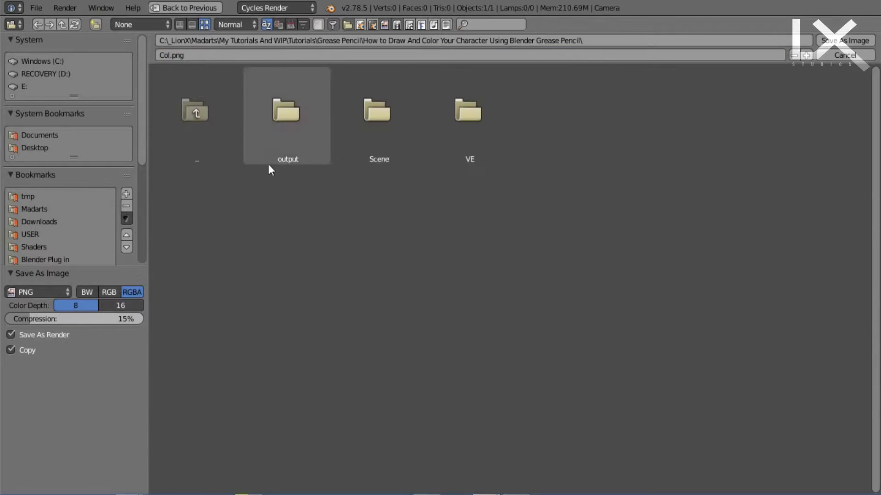
click(206, 57)
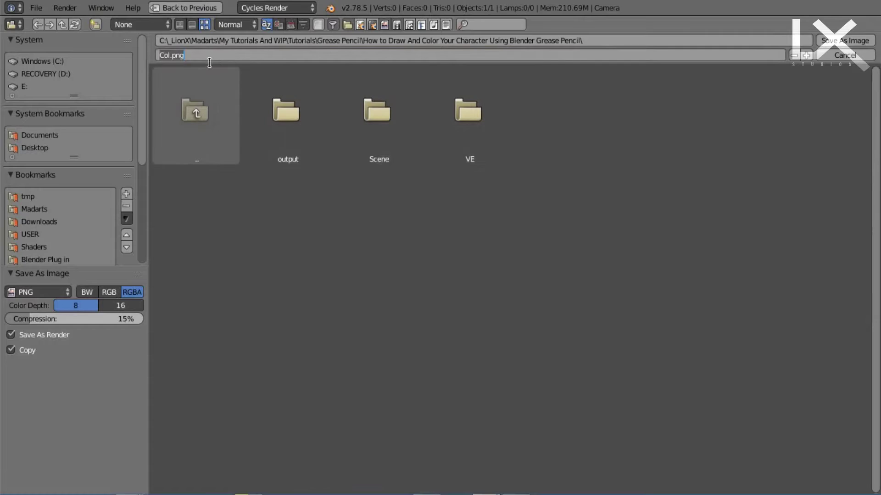
text(Final)
key(Return)
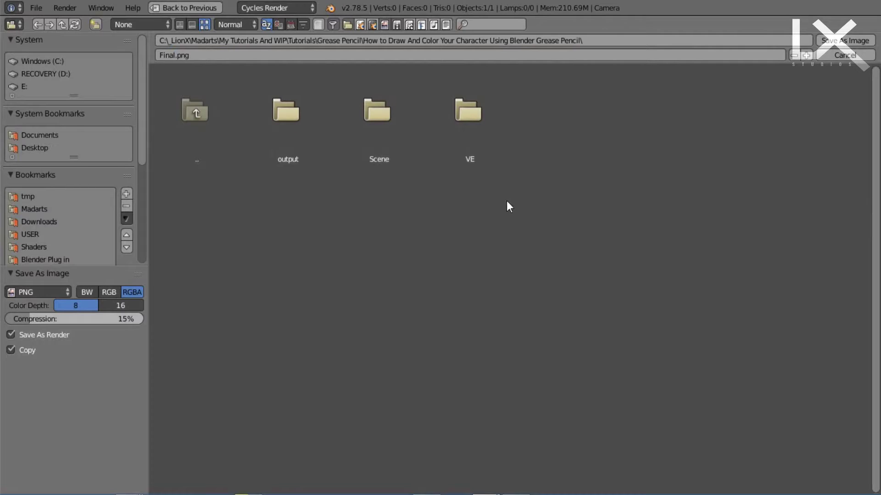
click(837, 45)
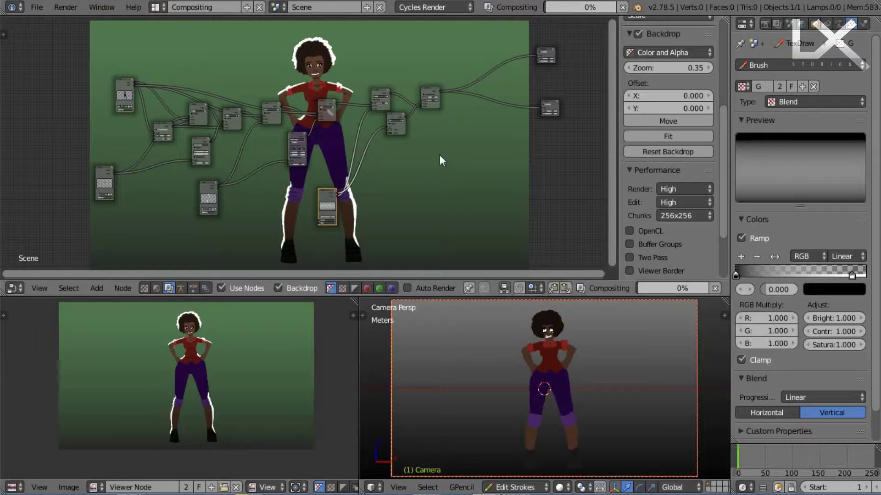